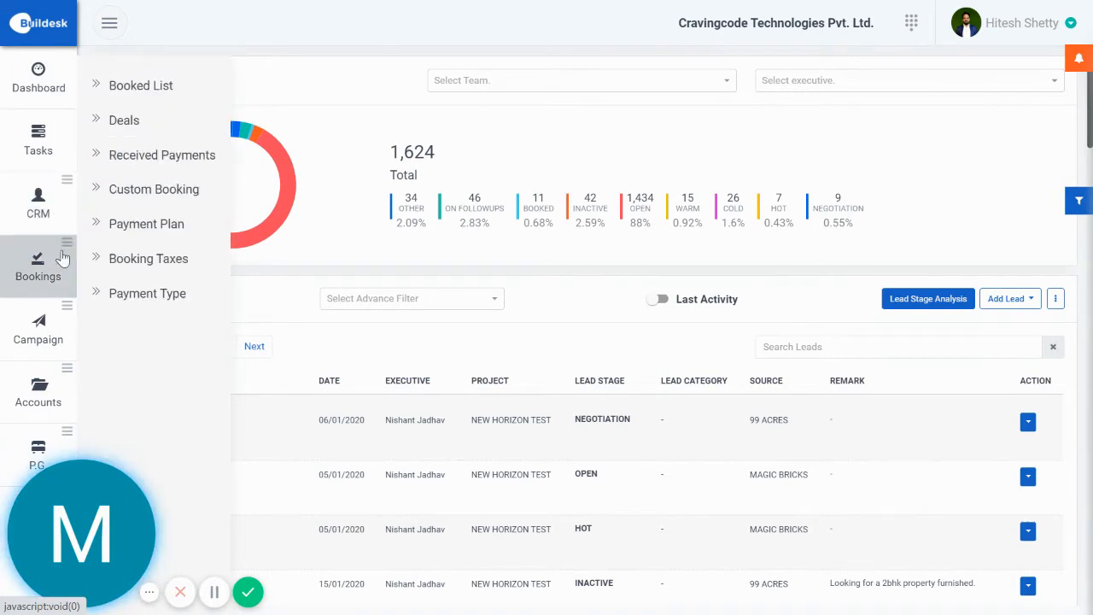
{"action": "mouse_move", "coordinate": [62, 371]}
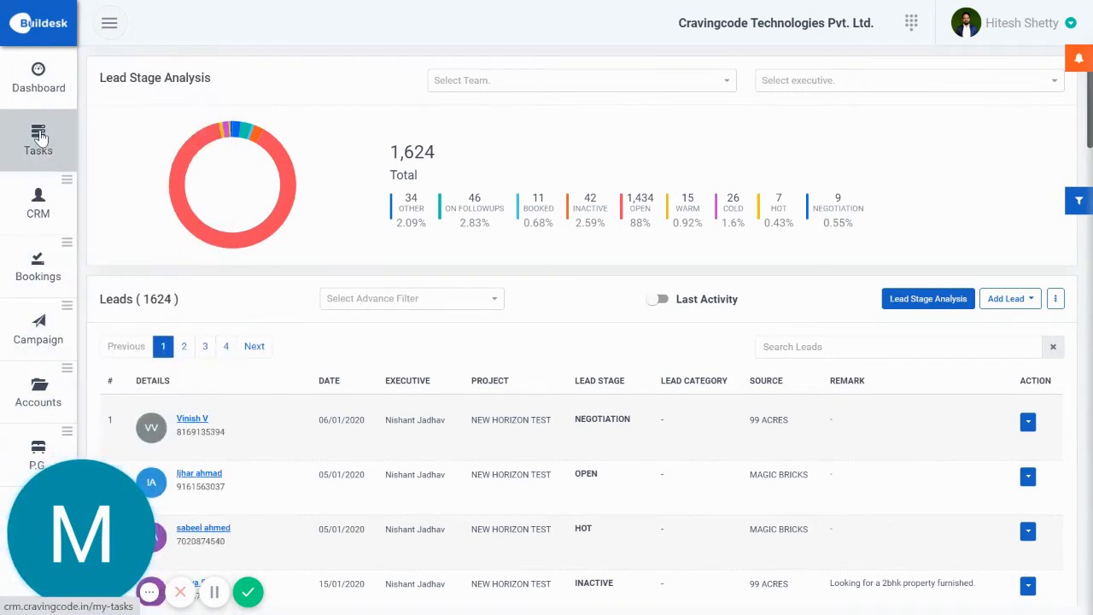
{"action": "mouse_move", "coordinate": [38, 205]}
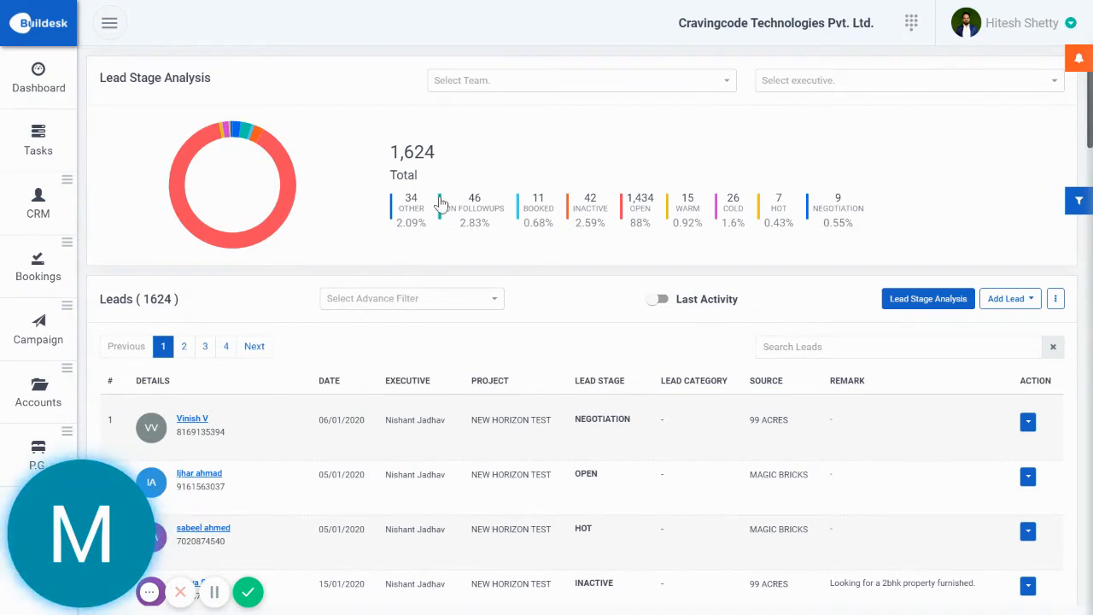
Step: Filter the lead stage analysis by the CCTPL team lead's team, view the breakdown, and clear the team filter
{"action": "left_click", "coordinate": [521, 80]}
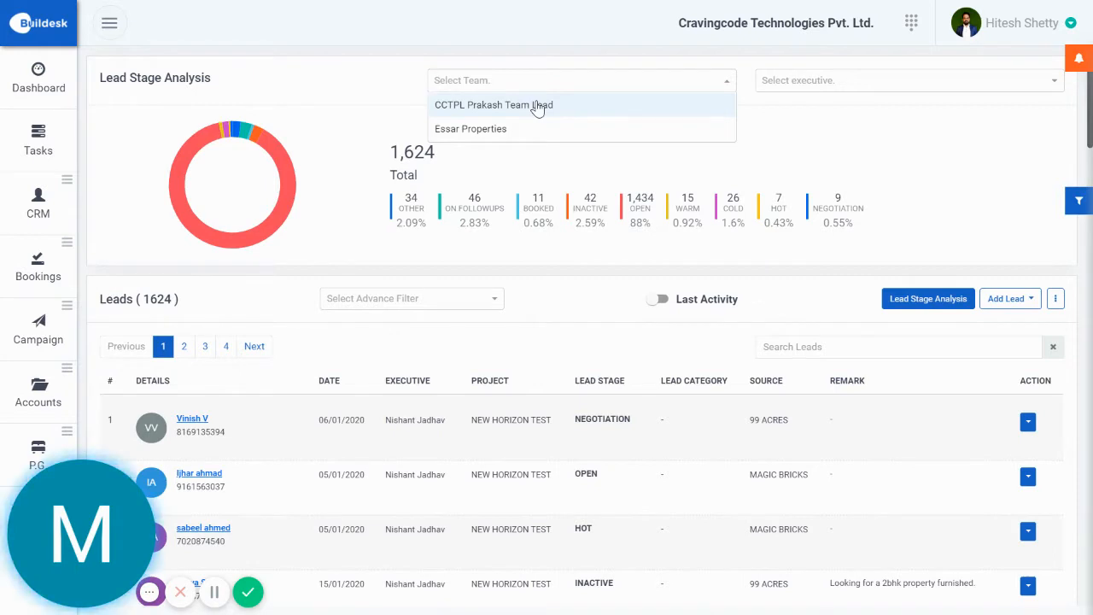
{"action": "left_click", "coordinate": [537, 105]}
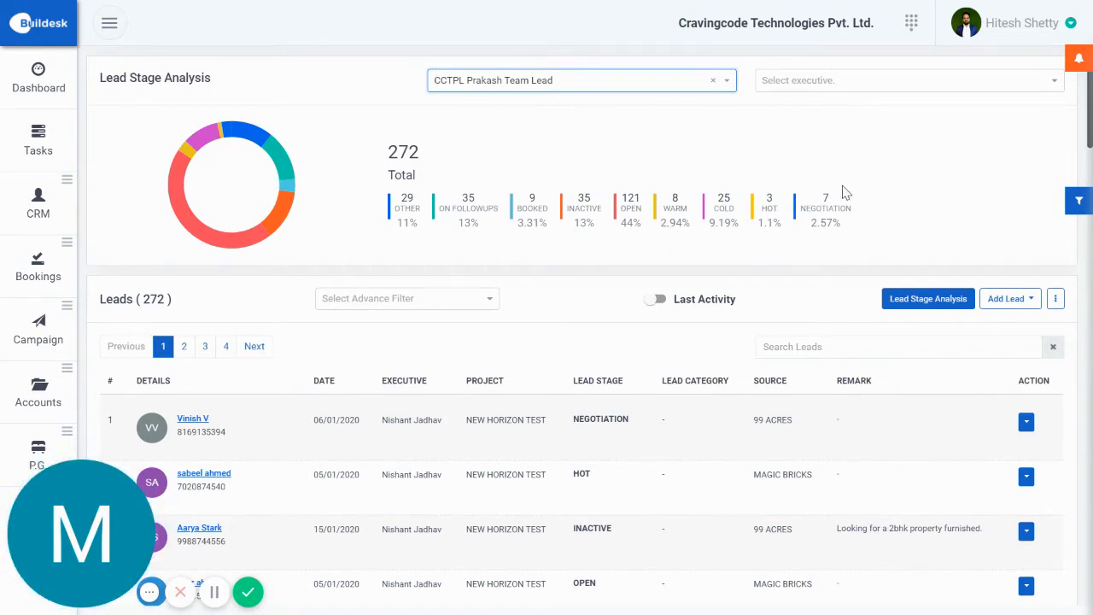
{"action": "left_click", "coordinate": [713, 80]}
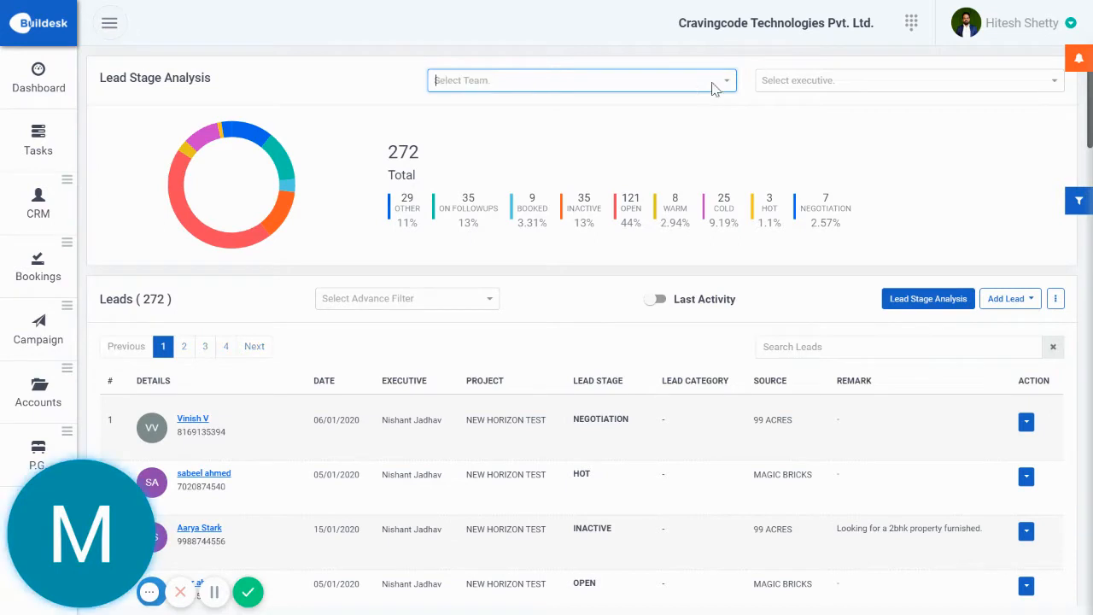
Step: Filter the lead stage analysis by the signed-in executive, view the breakdown, and clear the executive filter
{"action": "left_click", "coordinate": [854, 82]}
{"action": "left_click", "coordinate": [851, 198]}
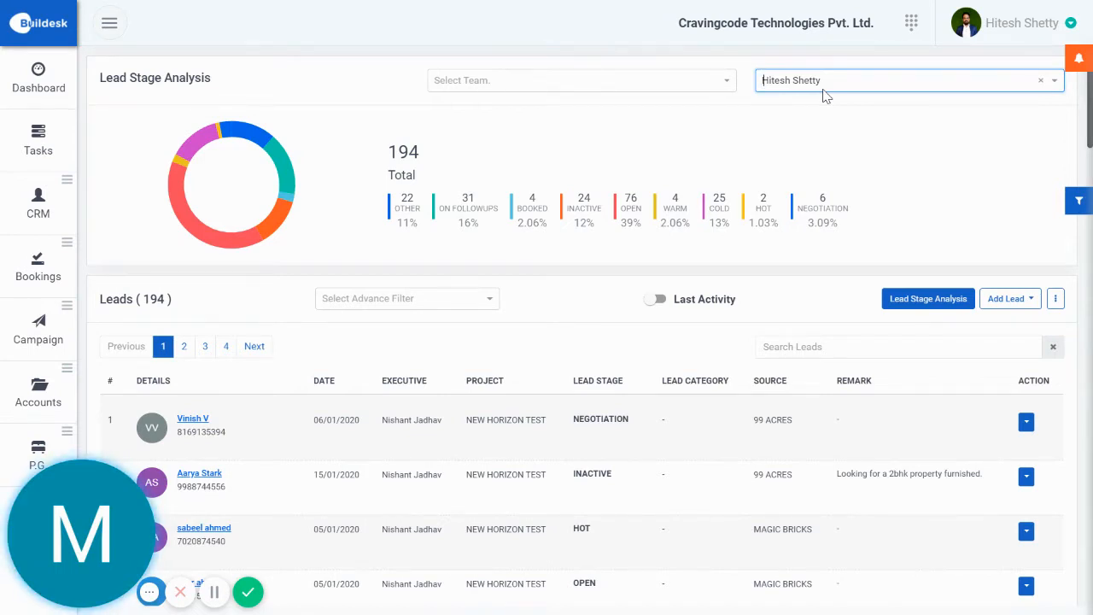
{"action": "left_click", "coordinate": [1040, 80]}
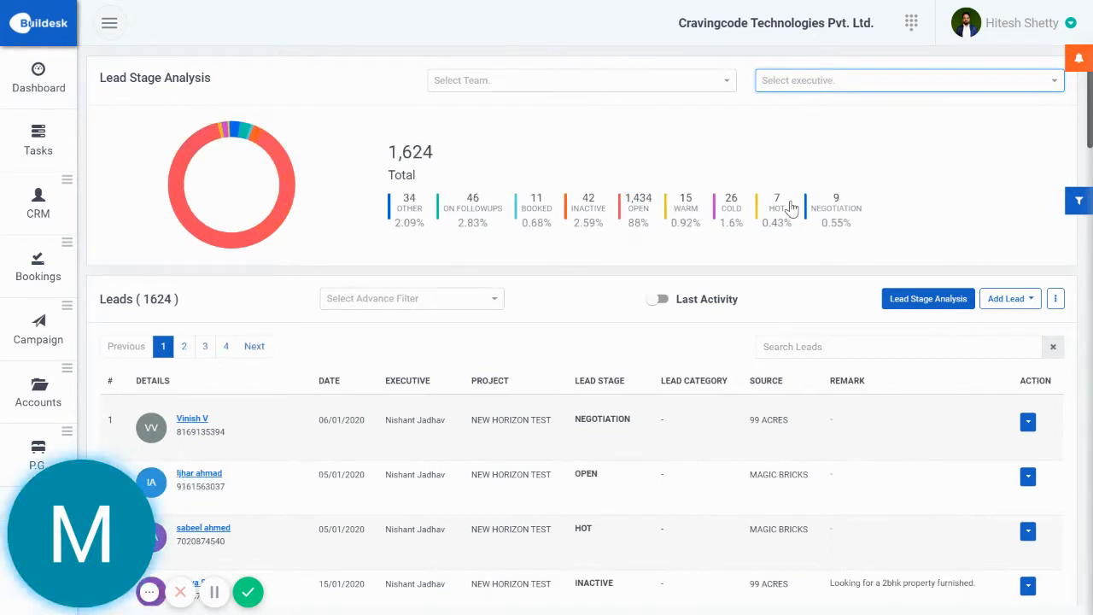
Step: Apply the Fresh advance filter to the leads list and look through the listed leads
{"action": "scroll", "coordinate": [791, 208], "scroll_direction": "down", "scroll_amount": 1}
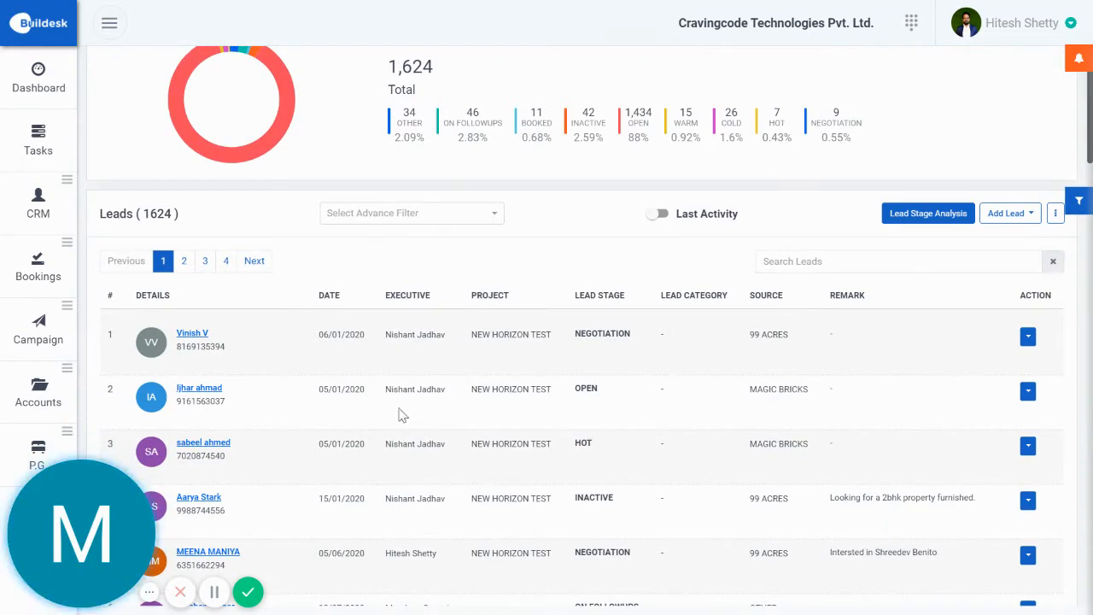
{"action": "scroll", "coordinate": [346, 320], "scroll_direction": "down", "scroll_amount": 2}
{"action": "scroll", "coordinate": [386, 314], "scroll_direction": "up", "scroll_amount": 3}
{"action": "scroll", "coordinate": [375, 338], "scroll_direction": "down", "scroll_amount": 1}
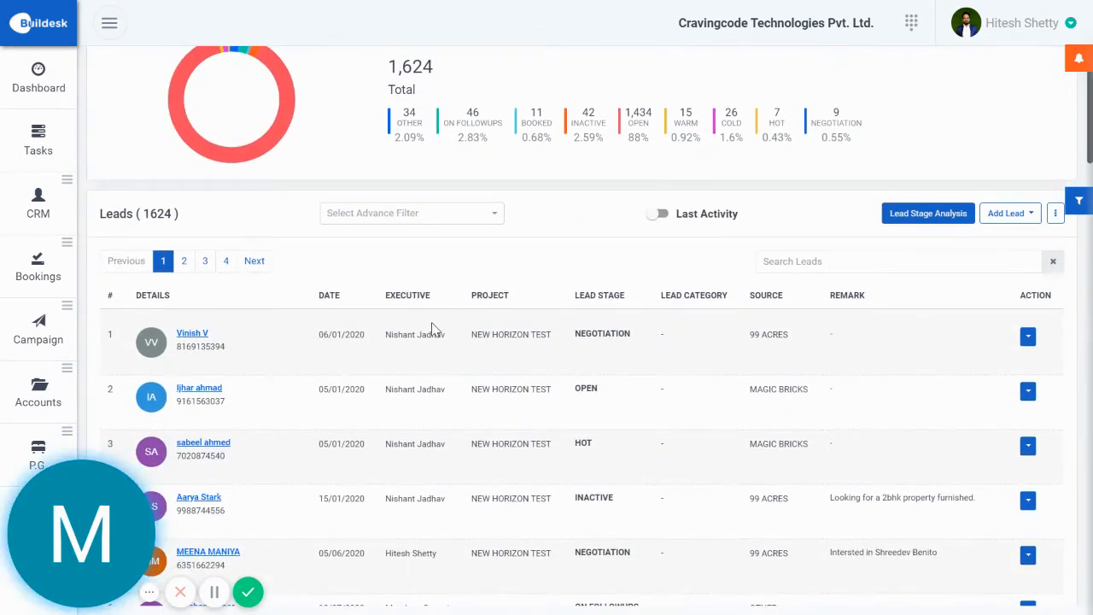
{"action": "scroll", "coordinate": [486, 329], "scroll_direction": "up", "scroll_amount": 1}
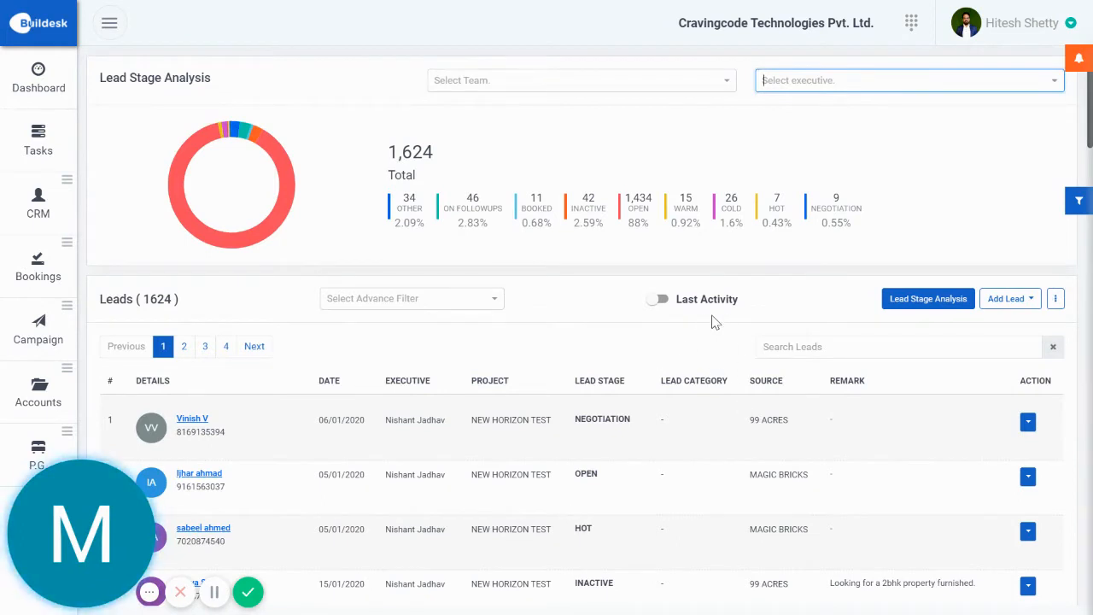
{"action": "left_click", "coordinate": [468, 306]}
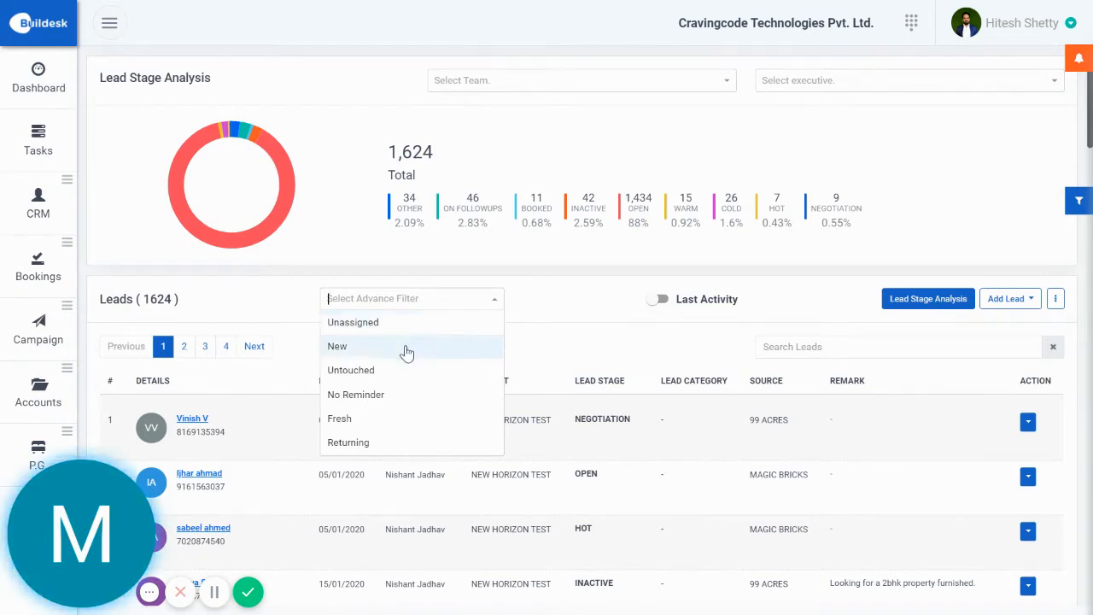
{"action": "left_click", "coordinate": [407, 419]}
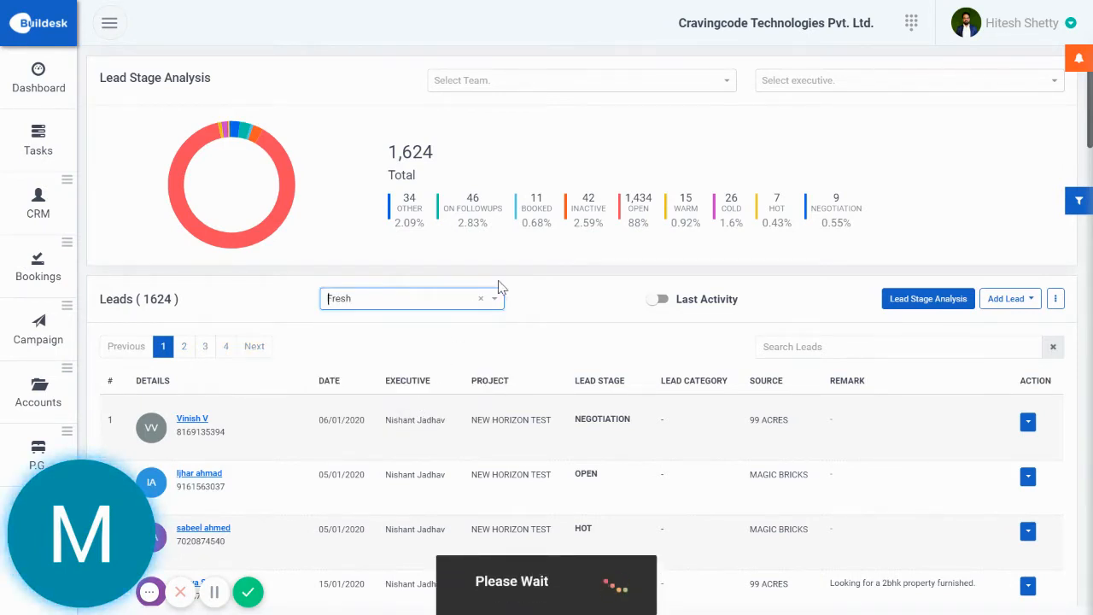
{"action": "scroll", "coordinate": [519, 461], "scroll_direction": "down", "scroll_amount": 5}
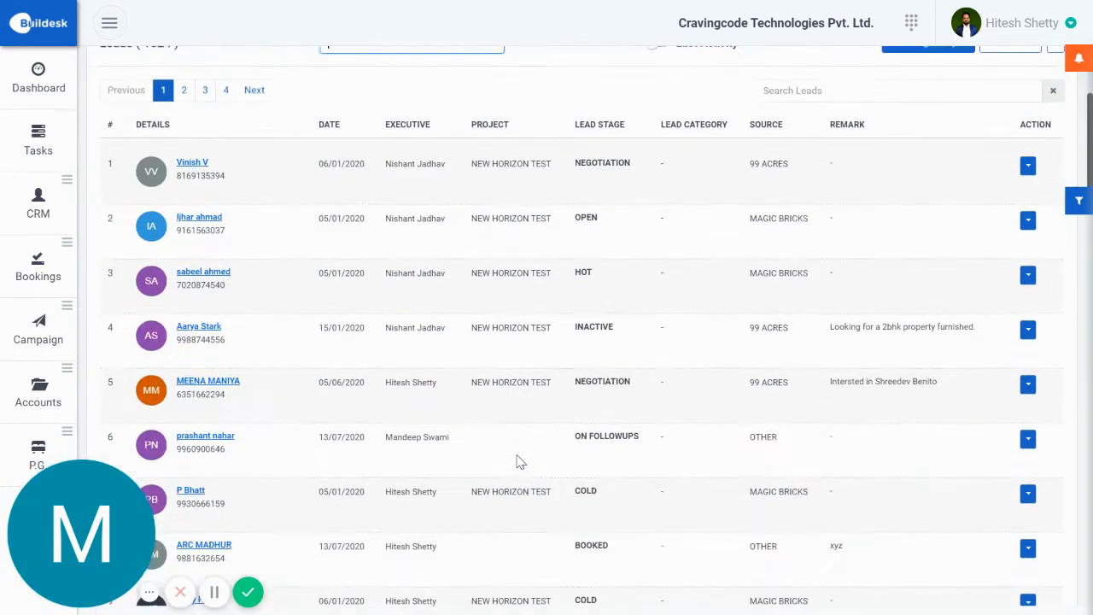
{"action": "scroll", "coordinate": [519, 461], "scroll_direction": "up", "scroll_amount": 5}
{"action": "scroll", "coordinate": [519, 461], "scroll_direction": "down", "scroll_amount": 3}
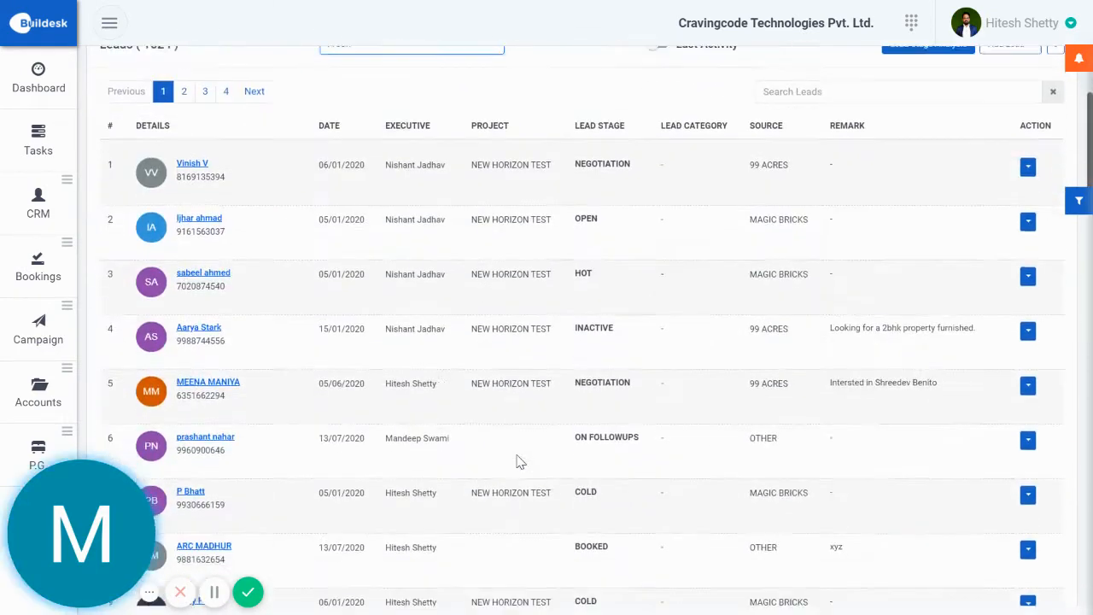
{"action": "scroll", "coordinate": [517, 459], "scroll_direction": "up", "scroll_amount": 3}
Step: Switch the leads list's advance filter to Unassigned, followed by Untouched, and review the lead entries
{"action": "left_click", "coordinate": [415, 305]}
{"action": "left_click", "coordinate": [403, 318]}
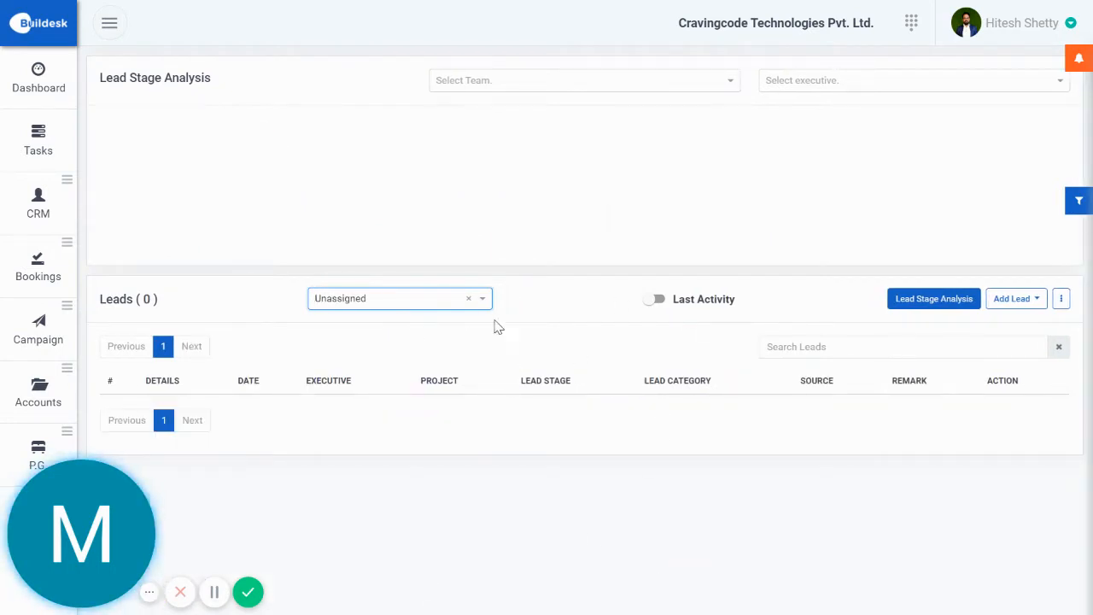
{"action": "left_click", "coordinate": [452, 303]}
{"action": "left_click", "coordinate": [419, 370]}
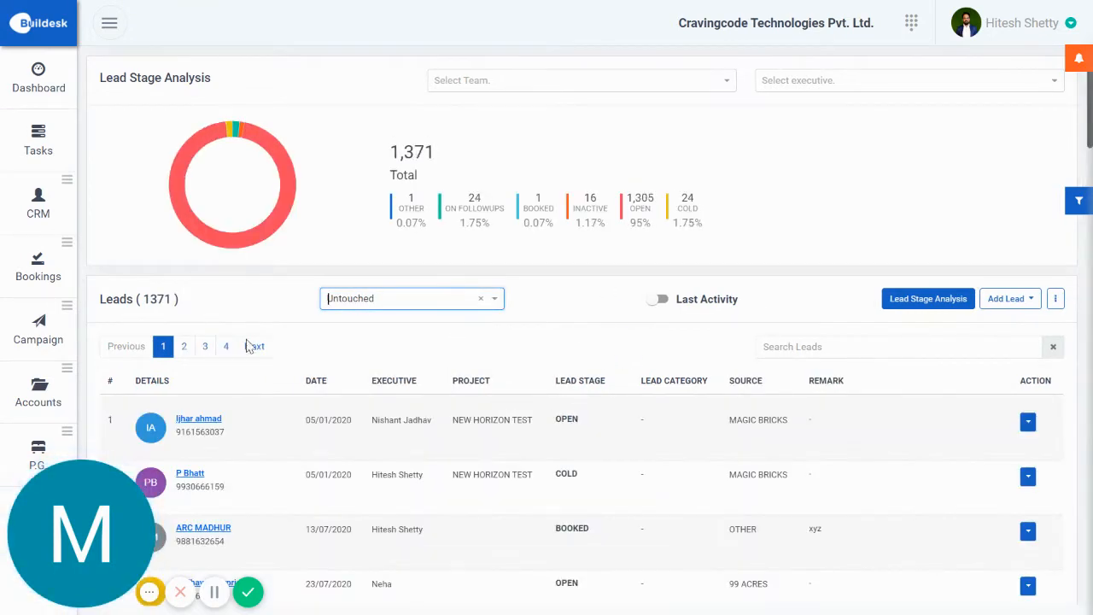
{"action": "scroll", "coordinate": [530, 269], "scroll_direction": "down", "scroll_amount": 2}
{"action": "scroll", "coordinate": [646, 416], "scroll_direction": "up", "scroll_amount": 2}
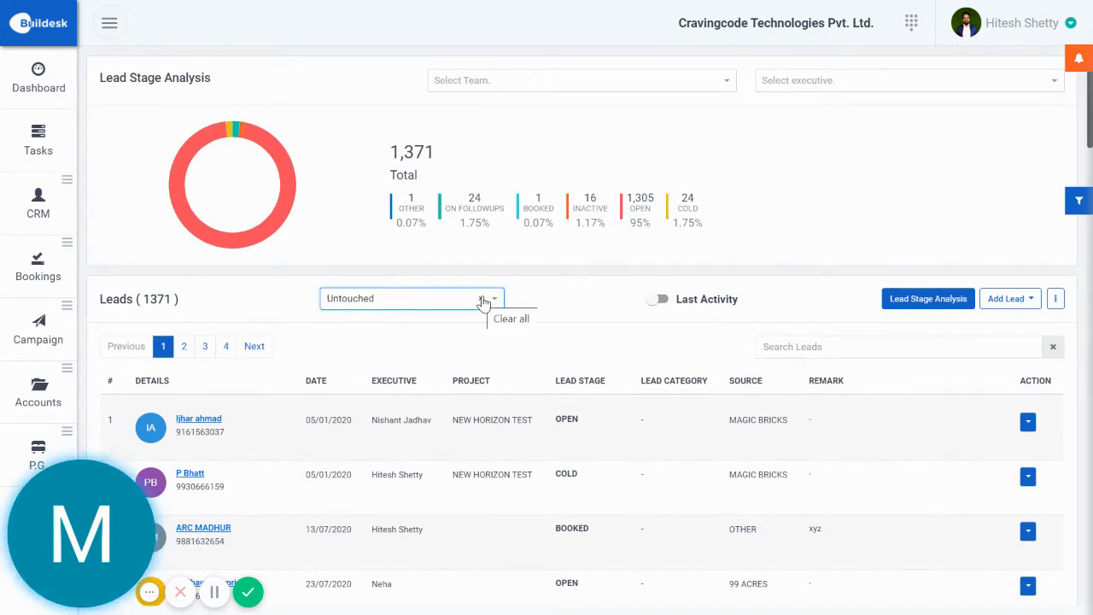
Step: Clear the advance filter and turn on Last Activity for the leads list
{"action": "left_click", "coordinate": [481, 301]}
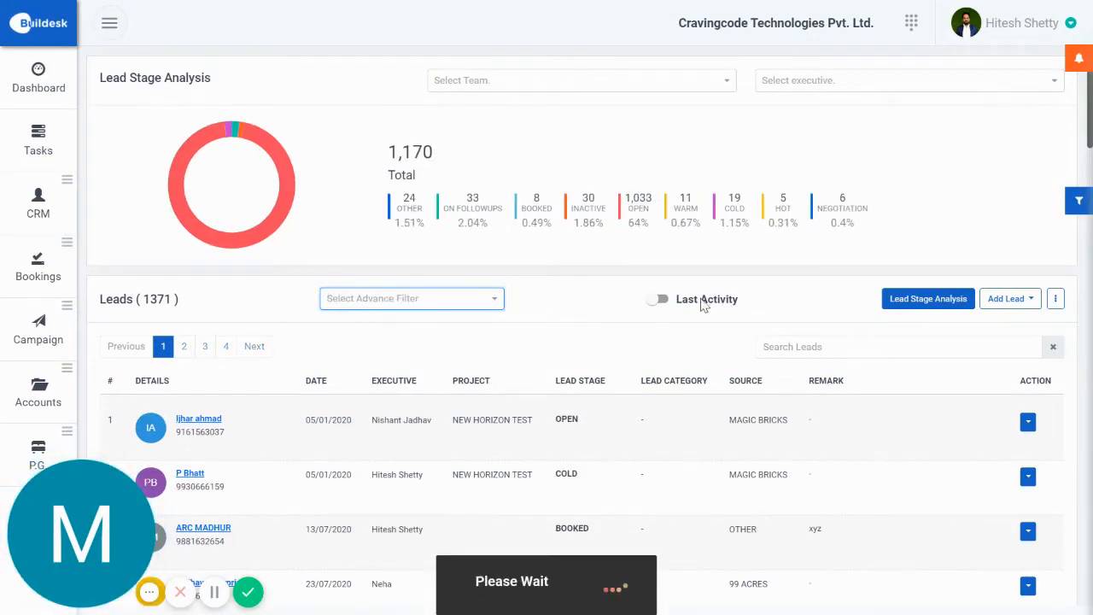
{"action": "left_click", "coordinate": [663, 305]}
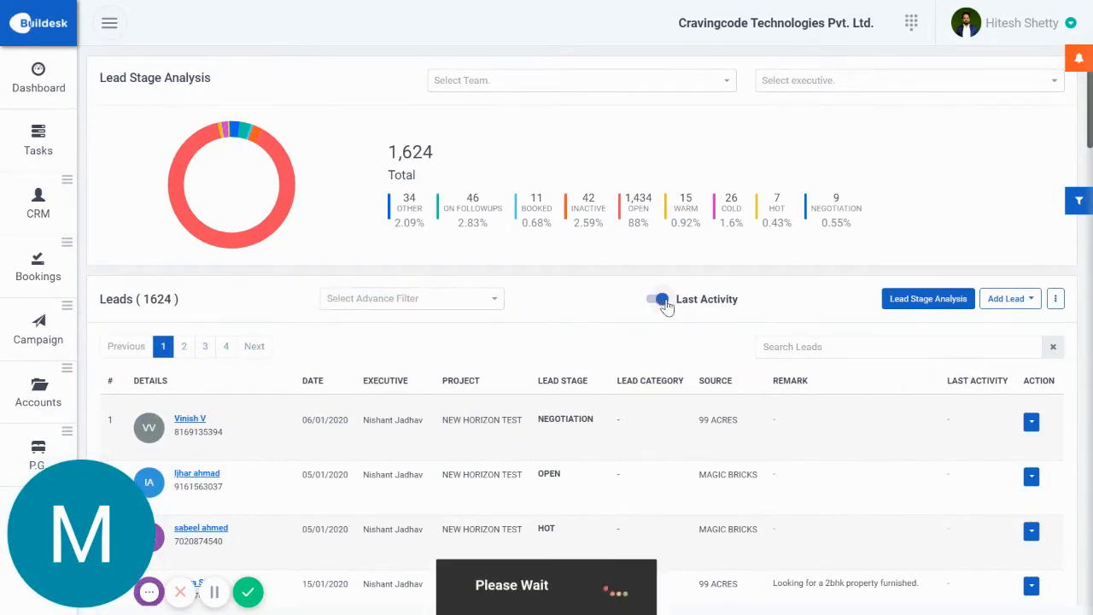
{"action": "left_click", "coordinate": [661, 299]}
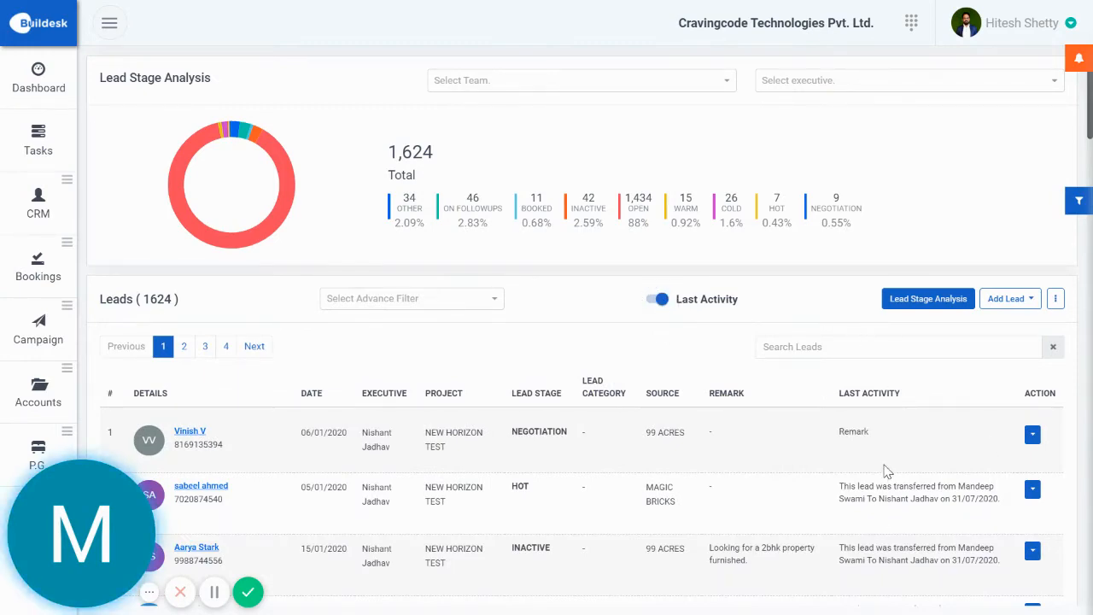
{"action": "scroll", "coordinate": [884, 468], "scroll_direction": "down", "scroll_amount": 2}
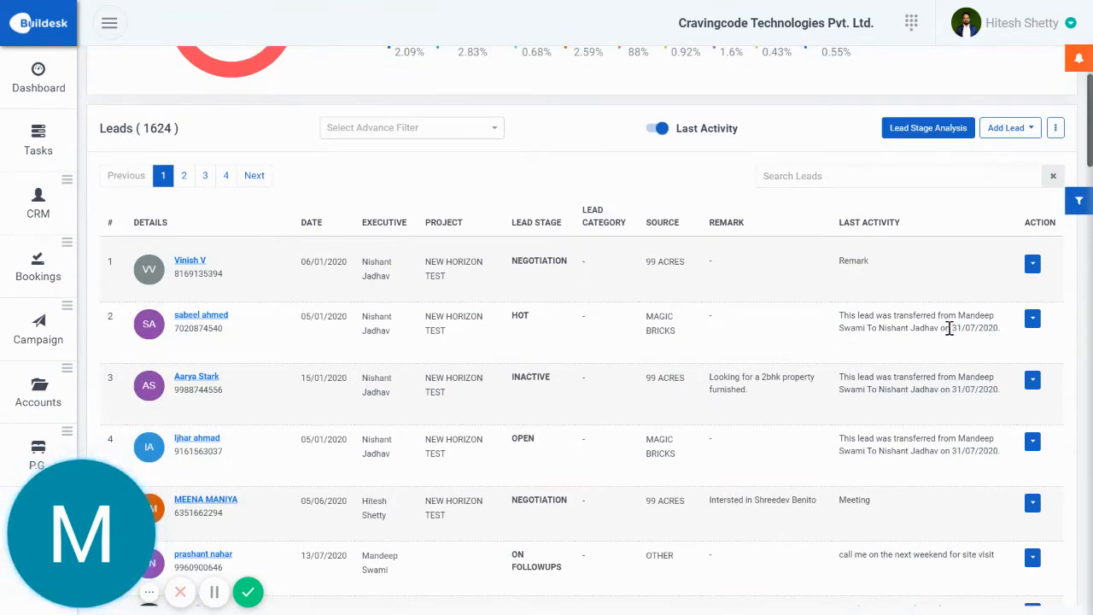
{"action": "scroll", "coordinate": [930, 341], "scroll_direction": "up", "scroll_amount": 2}
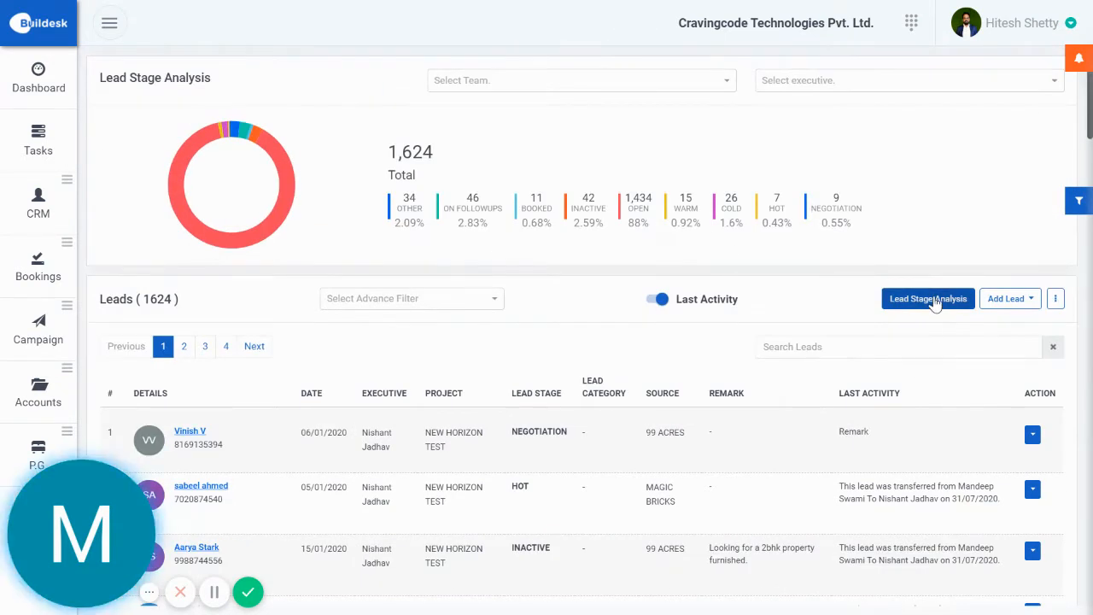
Step: Hide the Lead Stage Analysis section above the leads list
{"action": "left_click", "coordinate": [934, 300]}
{"action": "left_click", "coordinate": [910, 82]}
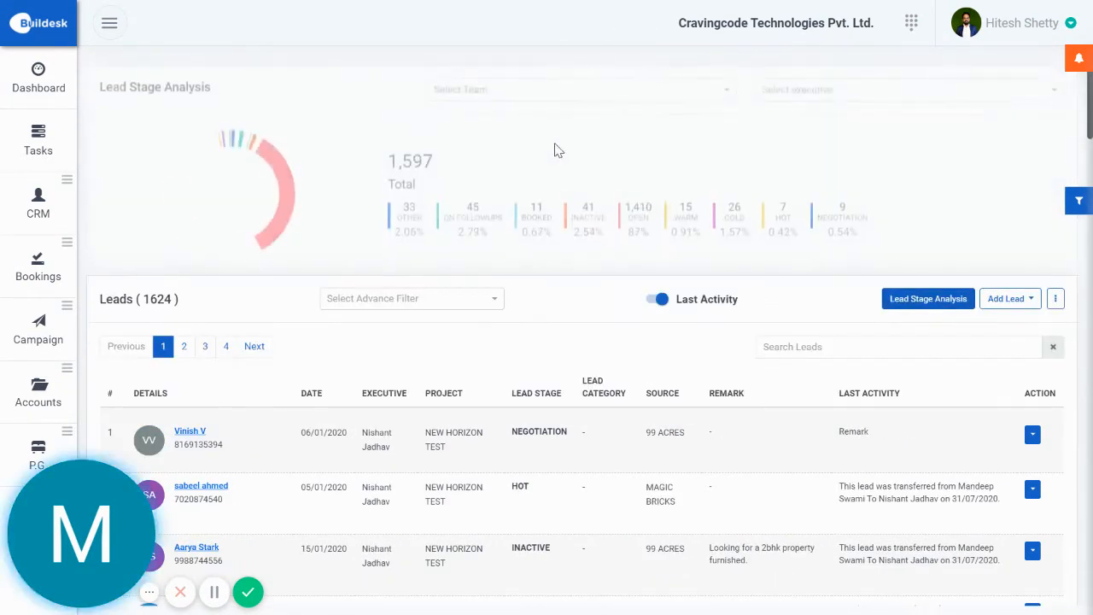
{"action": "left_click", "coordinate": [932, 304]}
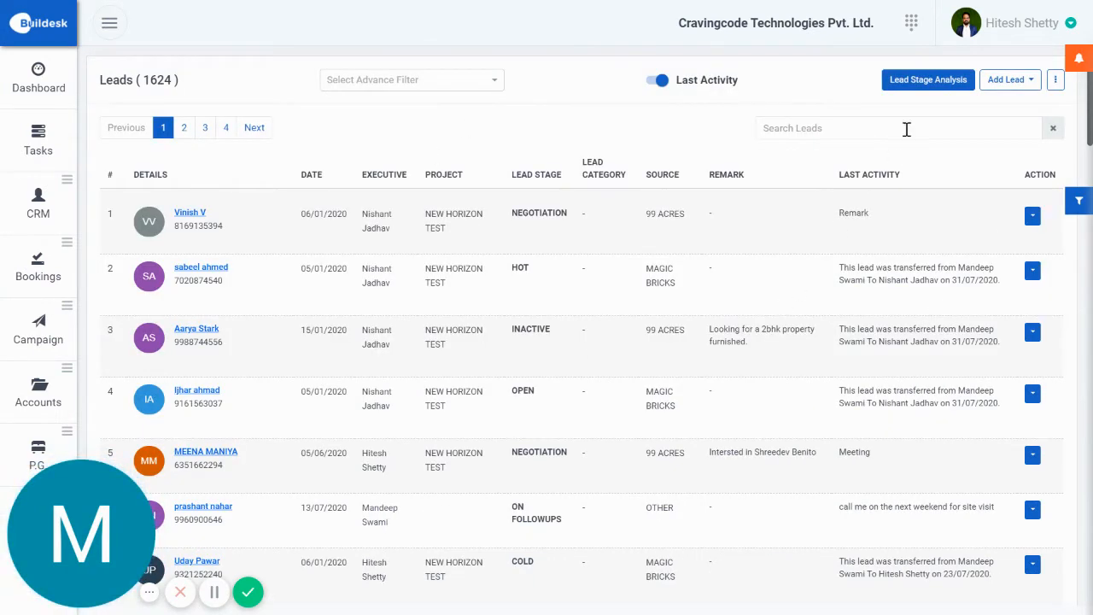
Step: Open the Quick Lead form, examine its name, contact and remark fields, and close it without saving
{"action": "left_click", "coordinate": [1004, 86]}
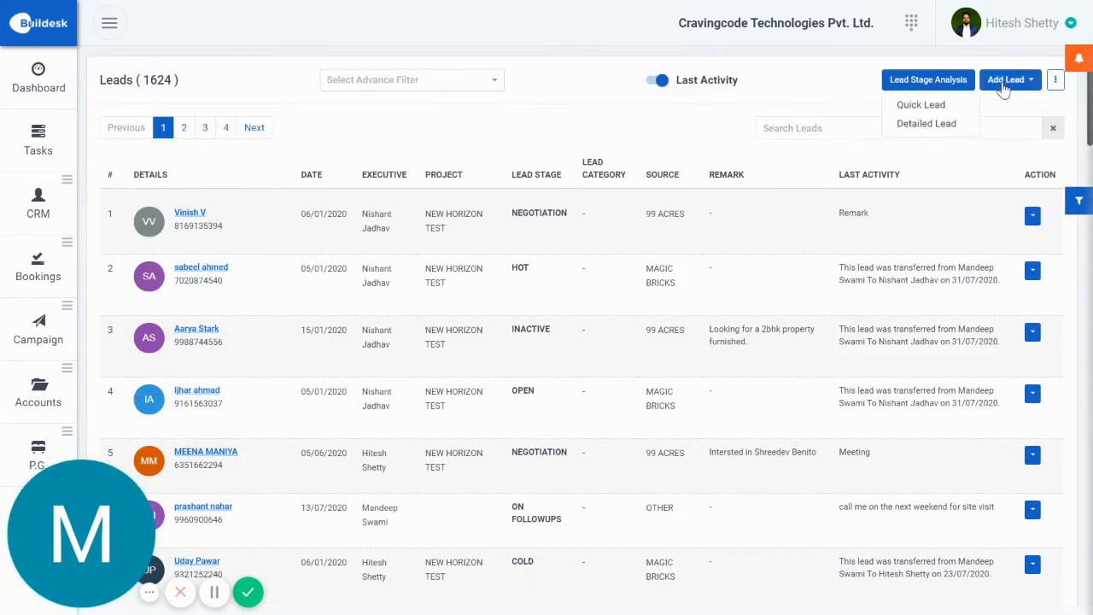
{"action": "left_click", "coordinate": [918, 105]}
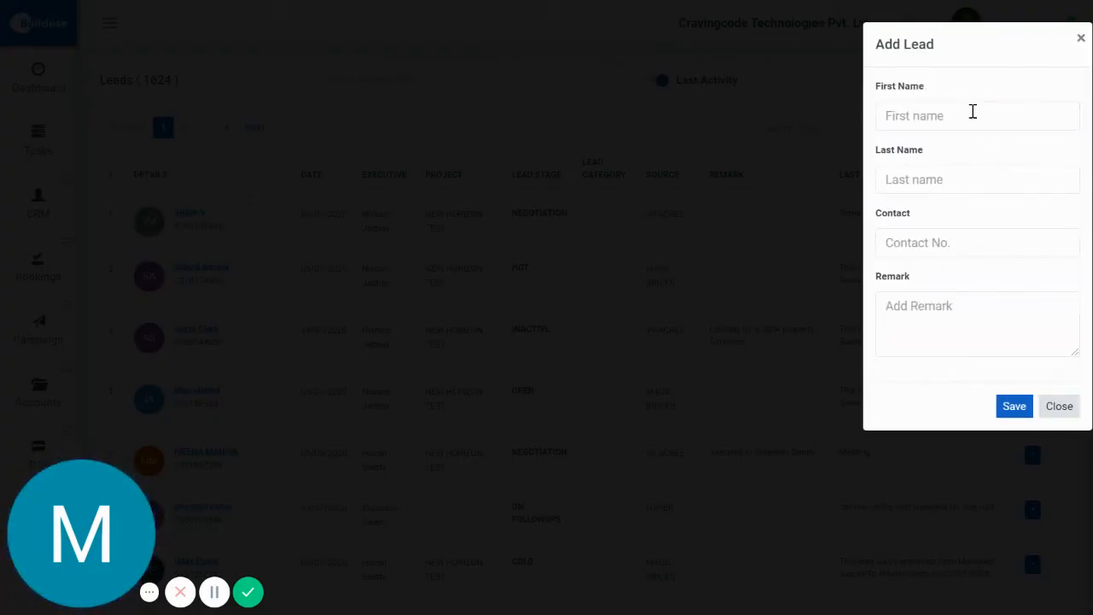
{"action": "left_click", "coordinate": [971, 114]}
{"action": "left_click", "coordinate": [968, 75]}
{"action": "left_click", "coordinate": [942, 117]}
{"action": "left_click", "coordinate": [995, 80]}
{"action": "left_click", "coordinate": [946, 183]}
{"action": "left_click", "coordinate": [974, 310]}
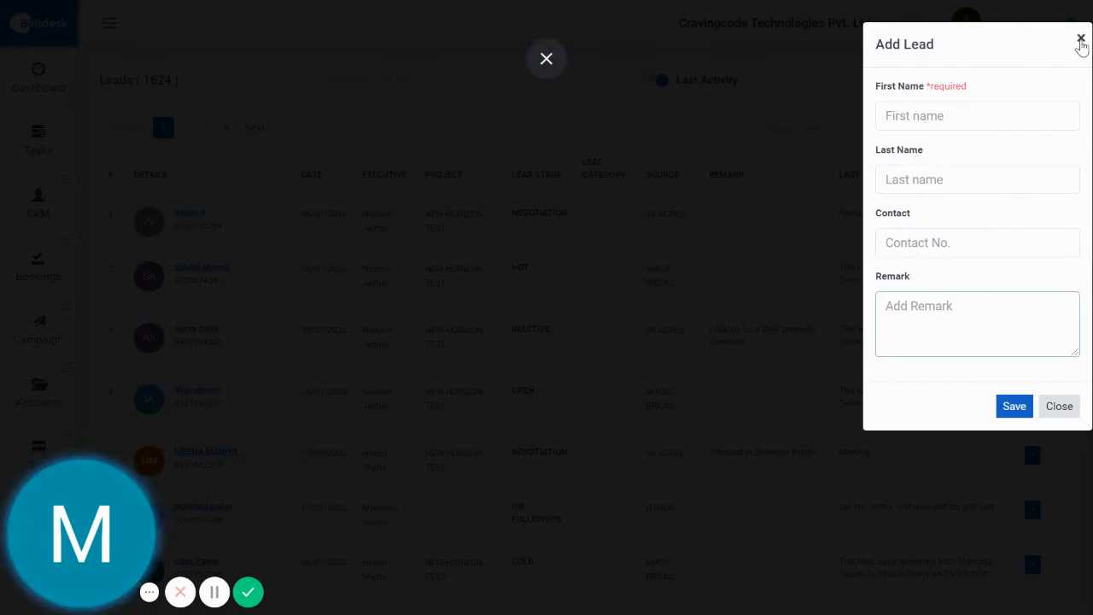
{"action": "left_click", "coordinate": [1080, 40]}
Step: Open the Detailed Lead creation form and check its existing contacts selector
{"action": "left_click", "coordinate": [1014, 79]}
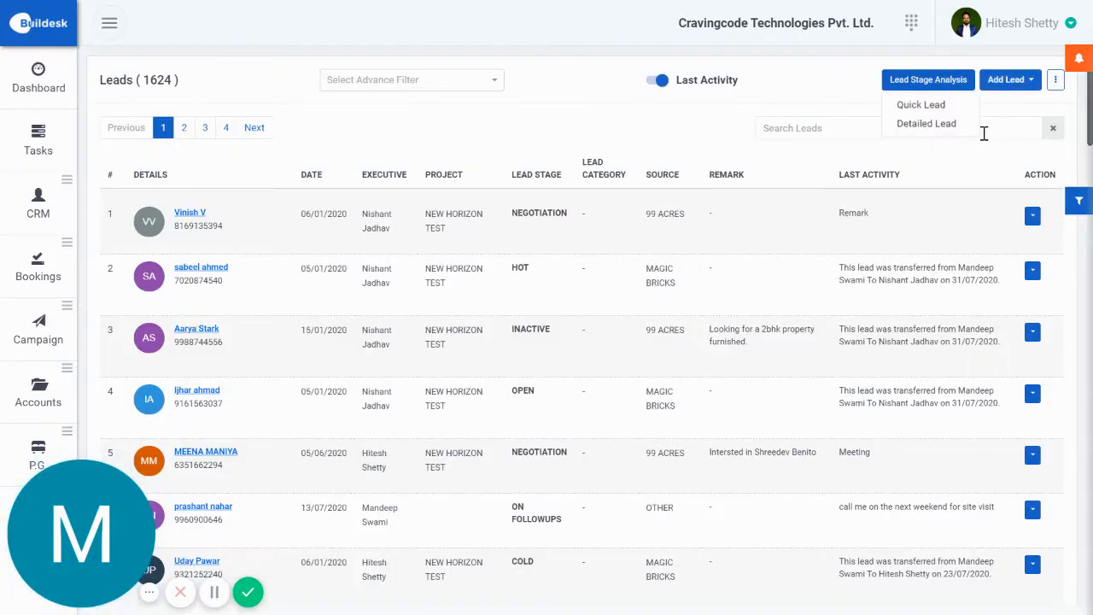
{"action": "left_click", "coordinate": [949, 127]}
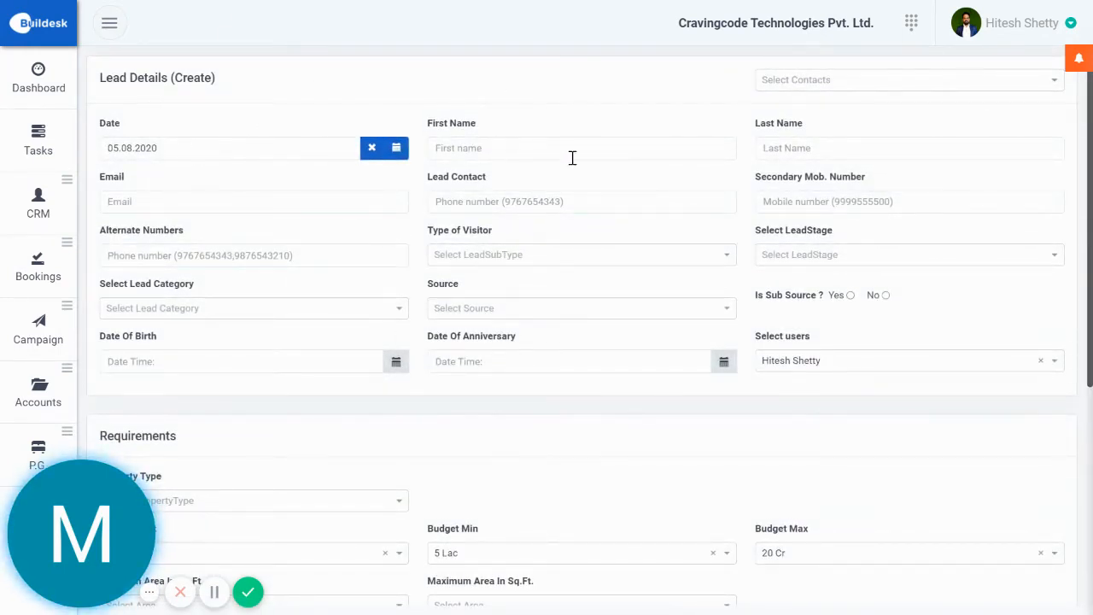
{"action": "left_click", "coordinate": [849, 84]}
{"action": "left_click", "coordinate": [823, 81]}
Step: Check the Type of Visitor and LeadStage options in the detailed lead form without choosing any
{"action": "left_click", "coordinate": [461, 254]}
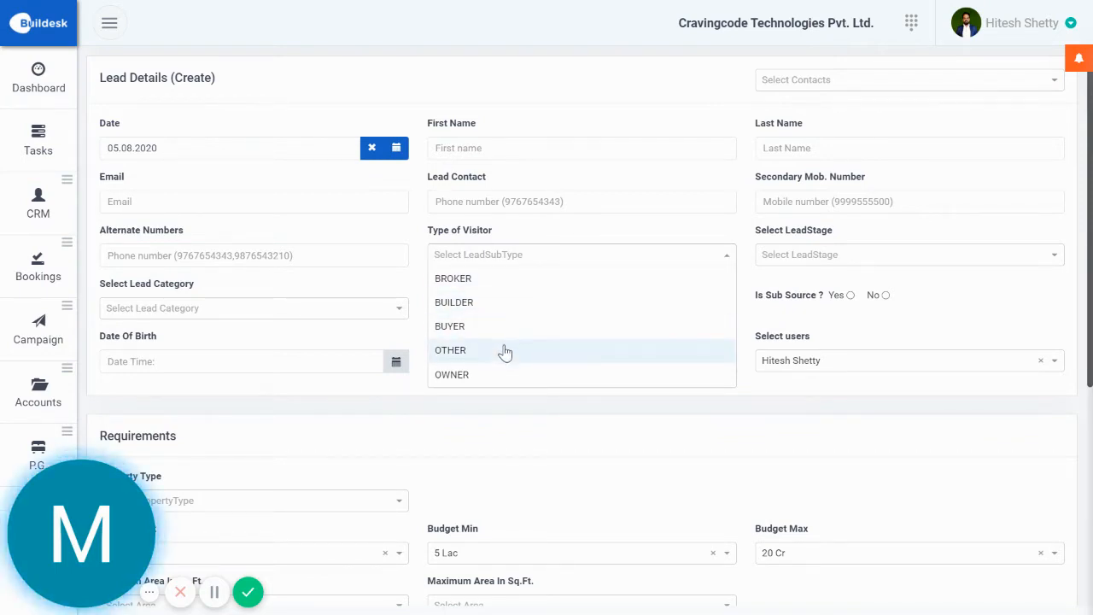
{"action": "scroll", "coordinate": [503, 351], "scroll_direction": "down", "scroll_amount": 1}
{"action": "left_click", "coordinate": [934, 143]}
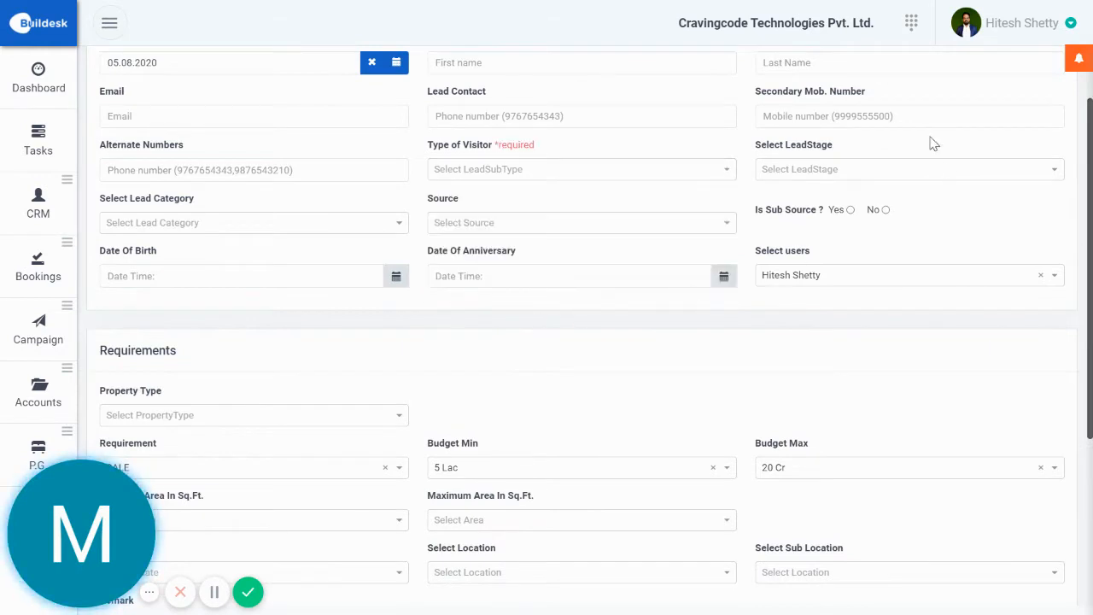
{"action": "left_click", "coordinate": [872, 172]}
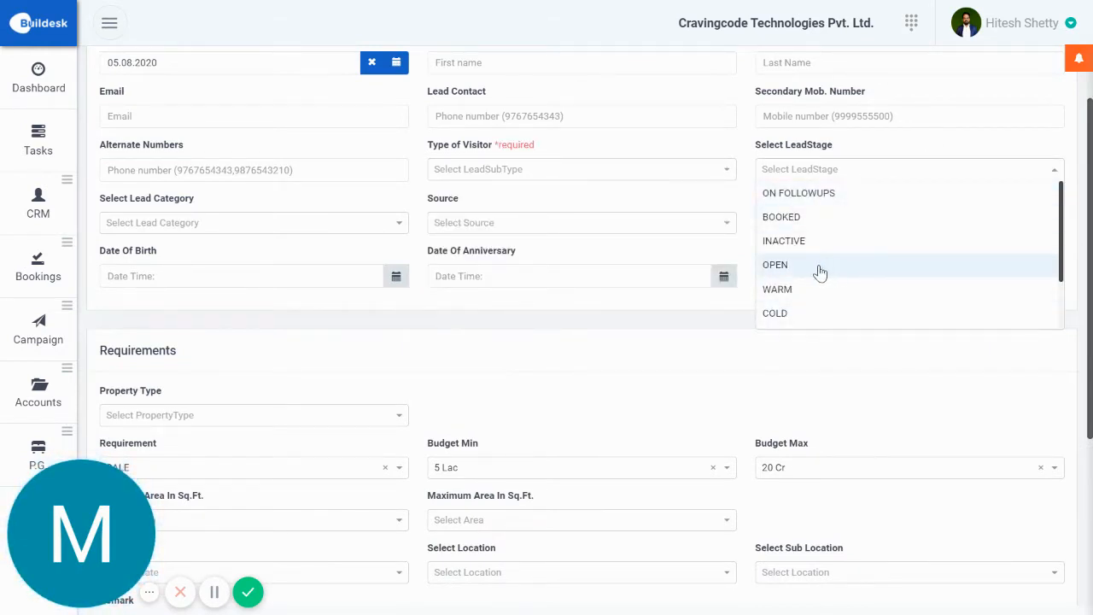
{"action": "left_click", "coordinate": [457, 327]}
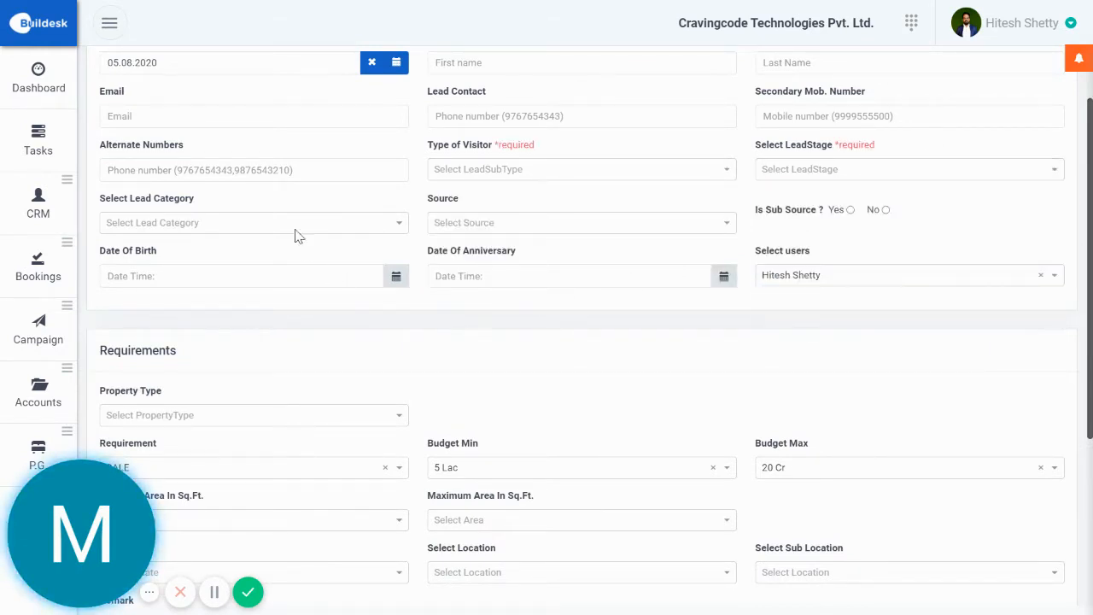
Step: Check the Lead Category and Source options in the detailed lead form without choosing any
{"action": "left_click", "coordinate": [295, 226]}
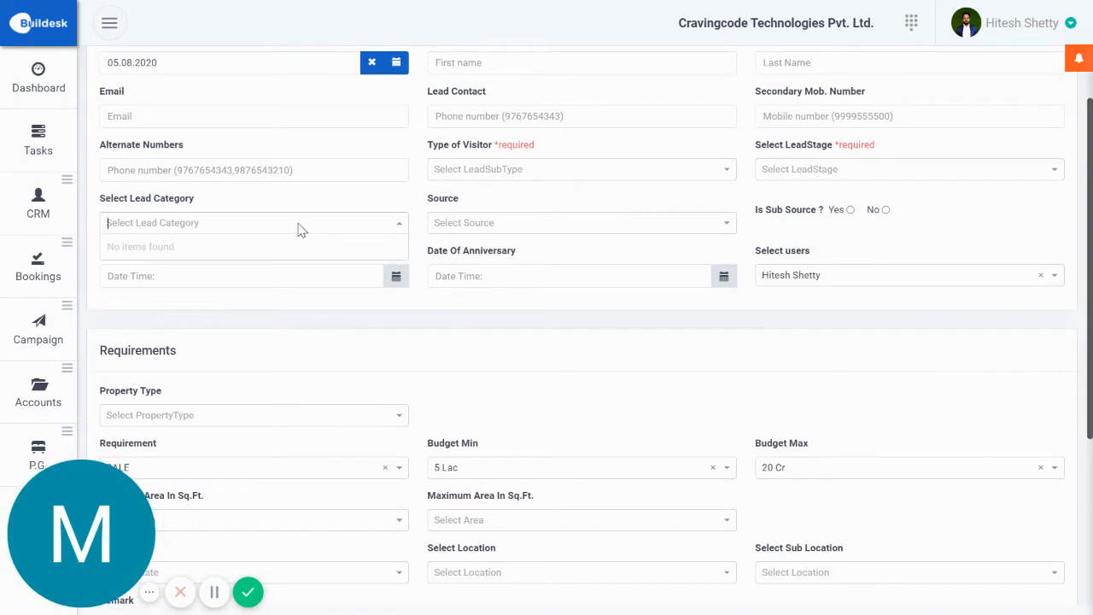
{"action": "left_click", "coordinate": [528, 224]}
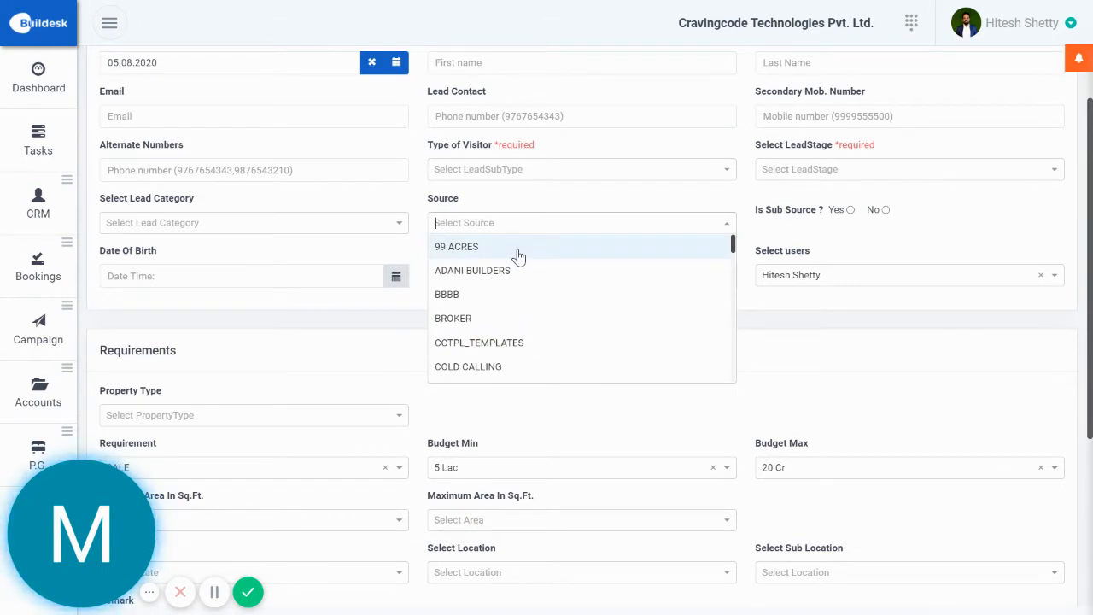
{"action": "scroll", "coordinate": [518, 256], "scroll_direction": "up", "scroll_amount": 1}
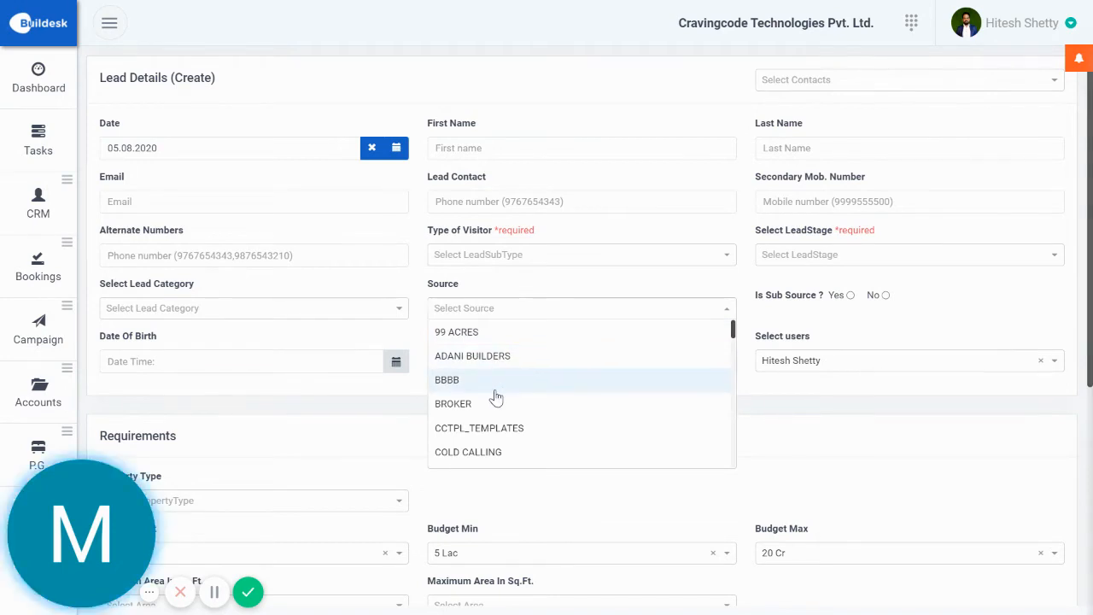
{"action": "left_click", "coordinate": [530, 285]}
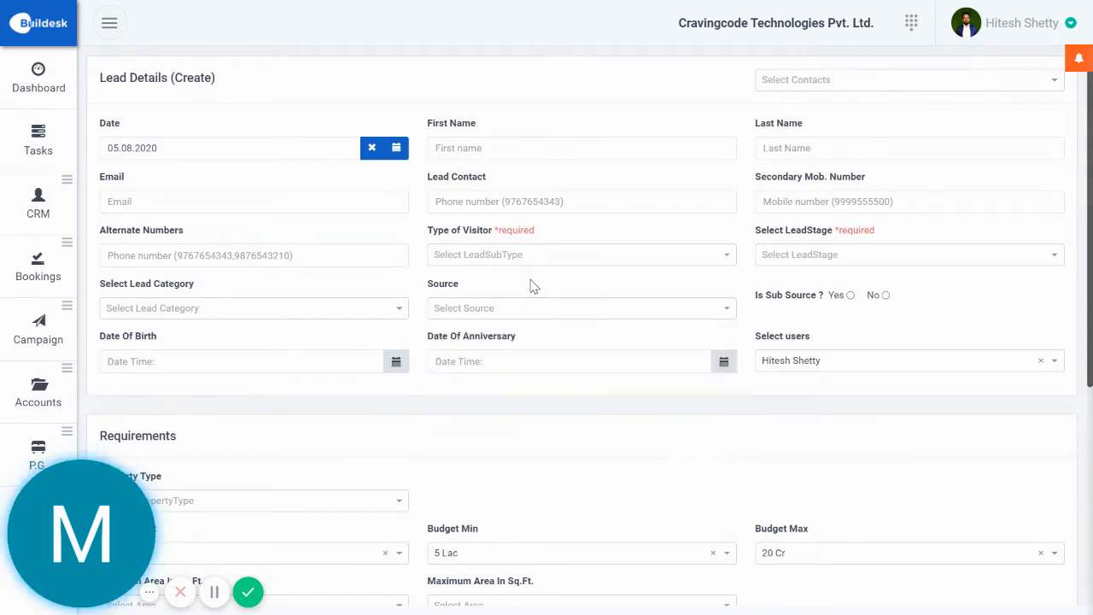
Step: Set Is Sub Source to Yes, examine the source name and contact fields, and switch it to No
{"action": "left_click", "coordinate": [849, 295]}
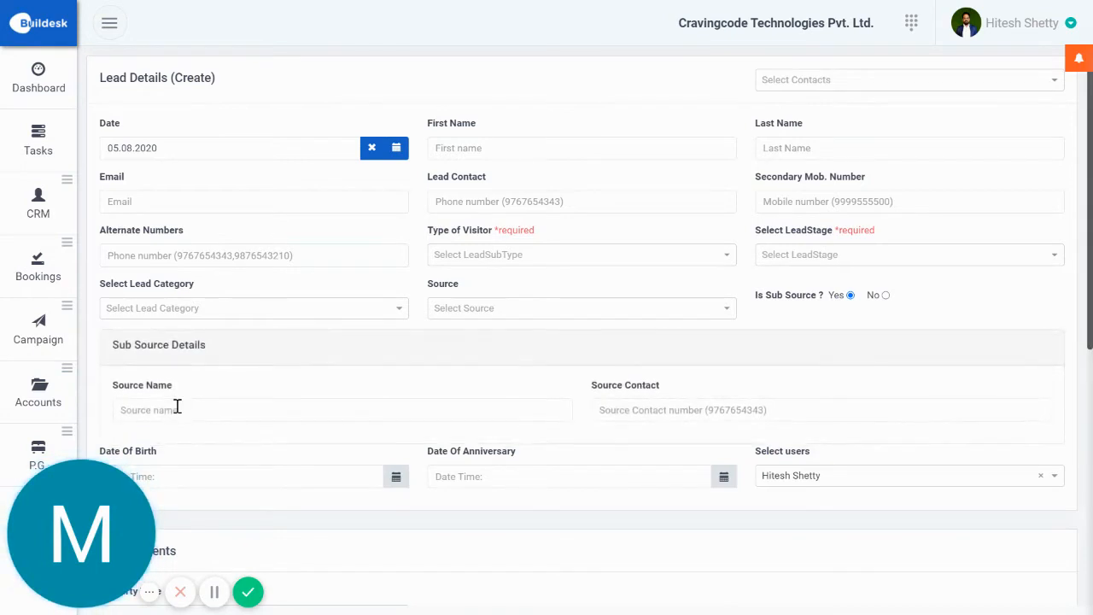
{"action": "left_click", "coordinate": [177, 408]}
{"action": "scroll", "coordinate": [202, 388], "scroll_direction": "down", "scroll_amount": 1}
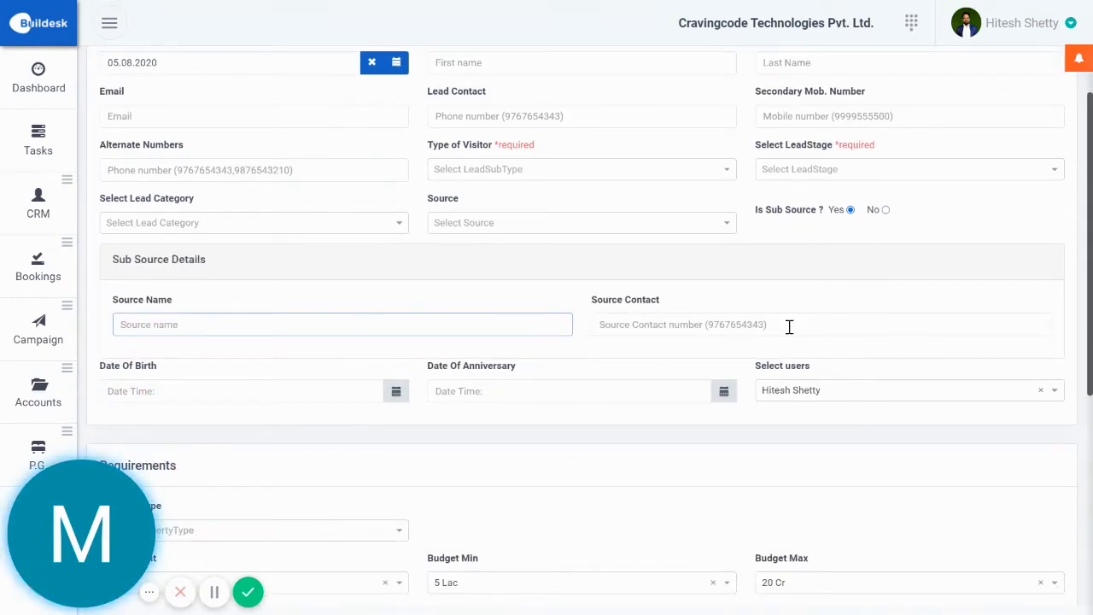
{"action": "left_click", "coordinate": [884, 210]}
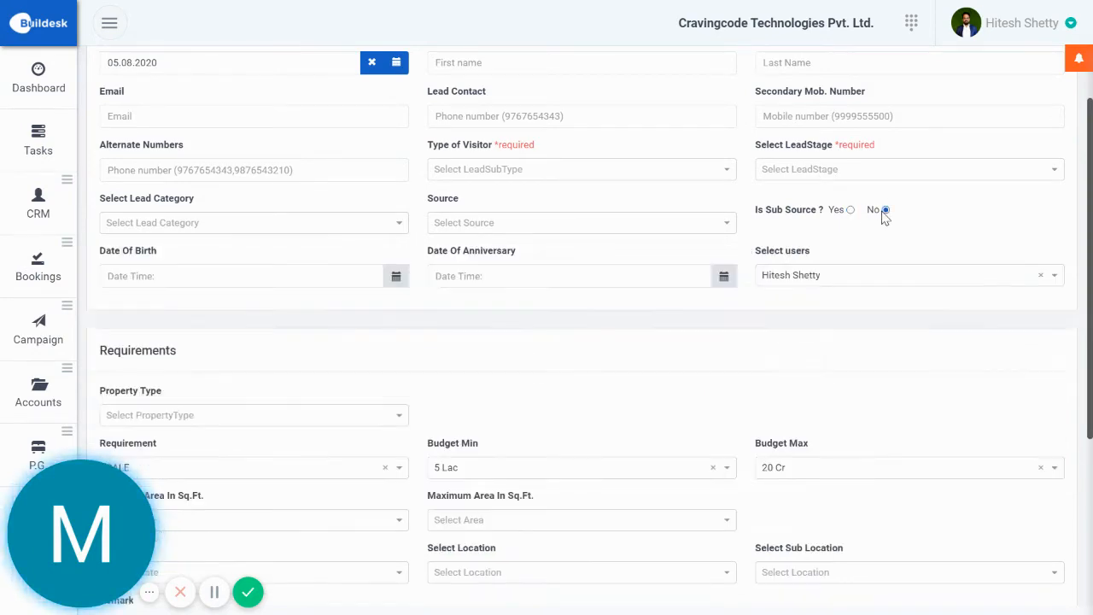
Step: View the Date Of Birth and Date Of Anniversary calendars and cancel each without setting a date
{"action": "left_click", "coordinate": [272, 282]}
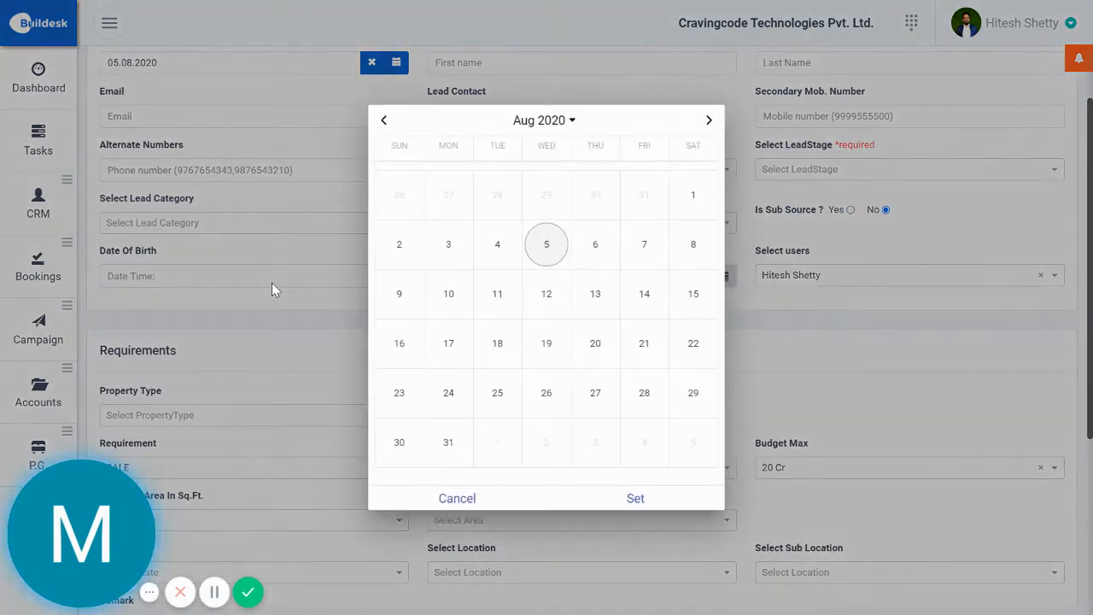
{"action": "left_click", "coordinate": [530, 497]}
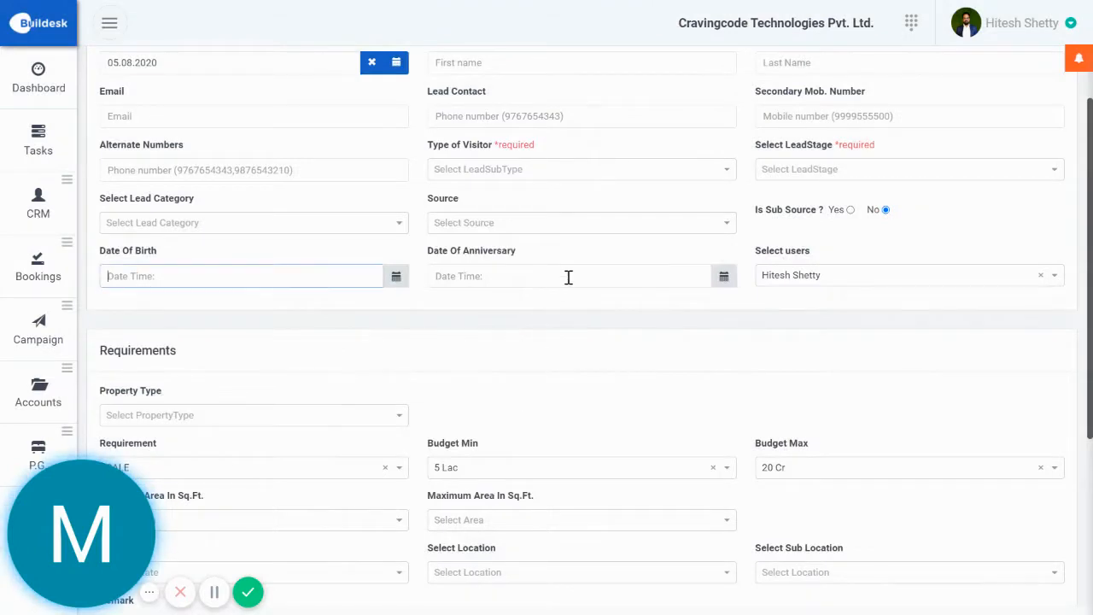
{"action": "left_click", "coordinate": [569, 277]}
{"action": "left_click", "coordinate": [474, 502]}
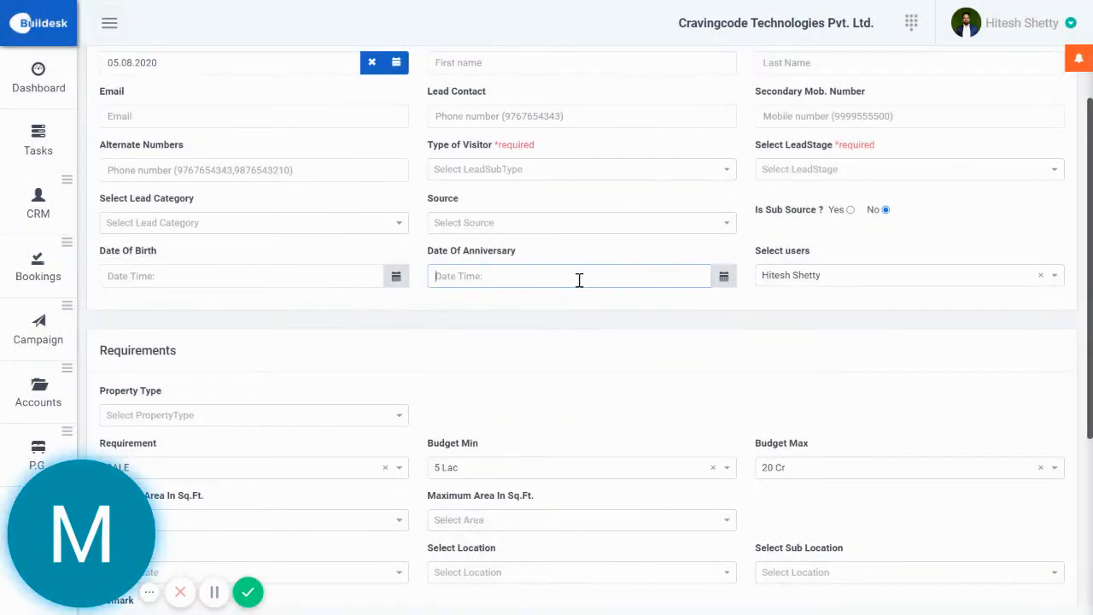
Step: Look through the users available for the lead and assign it to a different user
{"action": "left_click", "coordinate": [839, 279]}
{"action": "scroll", "coordinate": [836, 283], "scroll_direction": "down", "scroll_amount": 1}
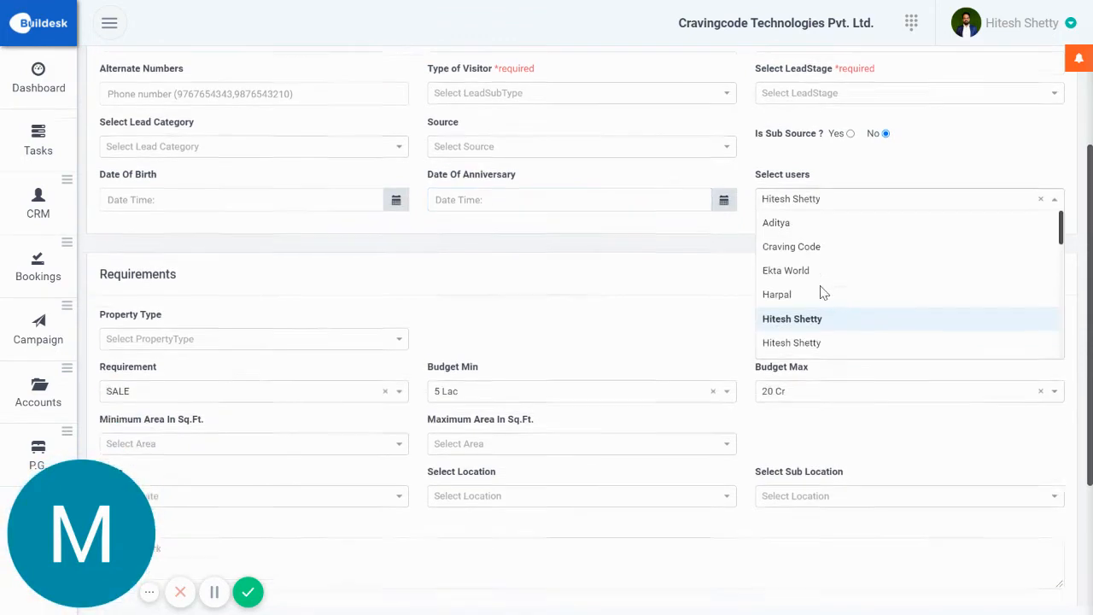
{"action": "scroll", "coordinate": [845, 271], "scroll_direction": "down", "scroll_amount": 5}
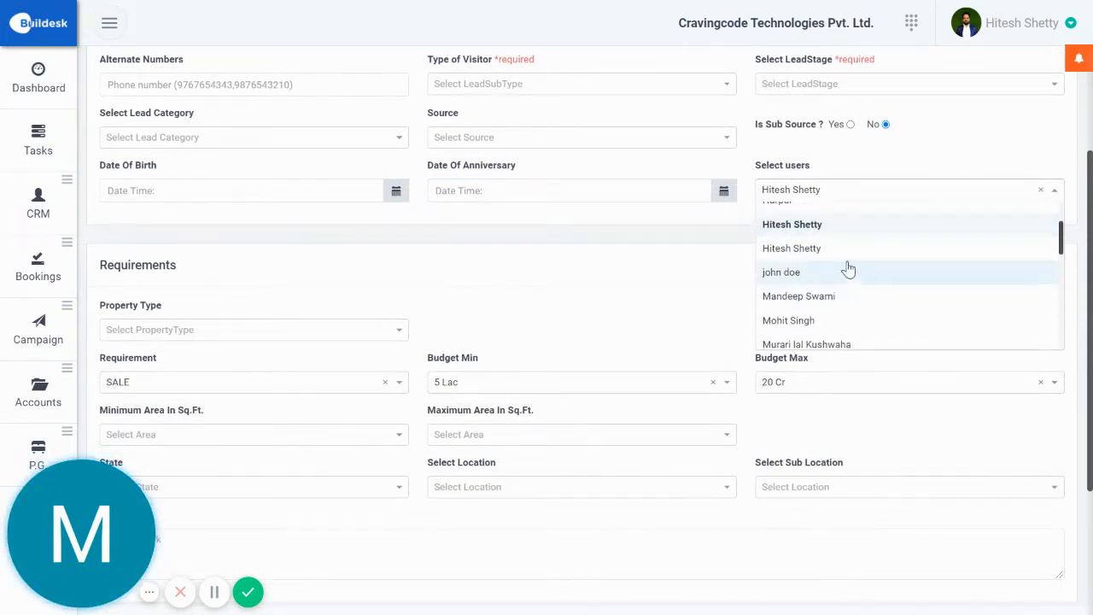
{"action": "left_click", "coordinate": [678, 265]}
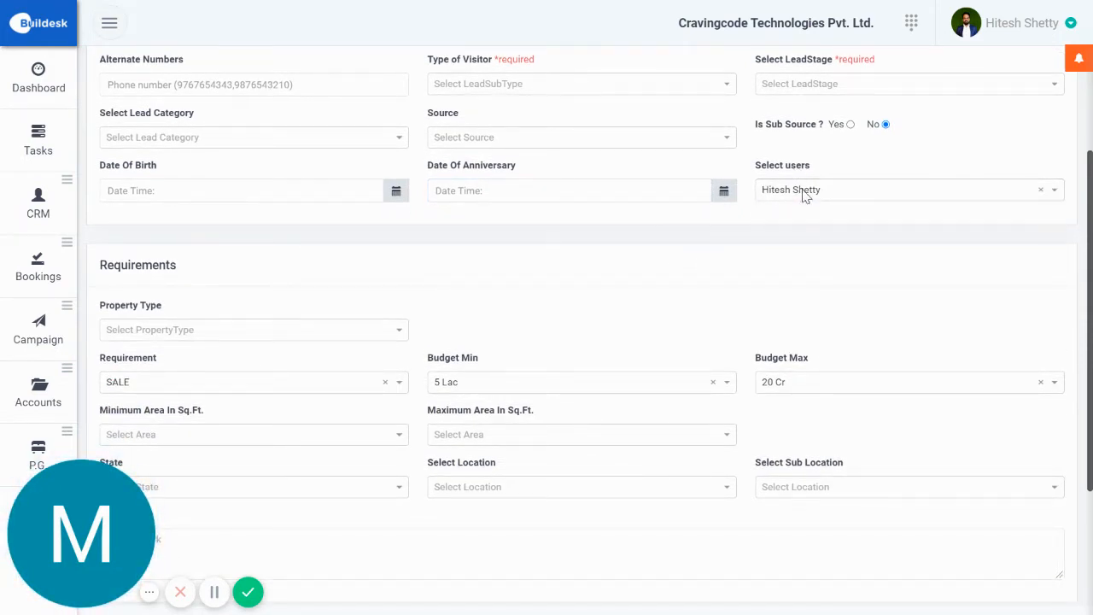
{"action": "left_click", "coordinate": [824, 189]}
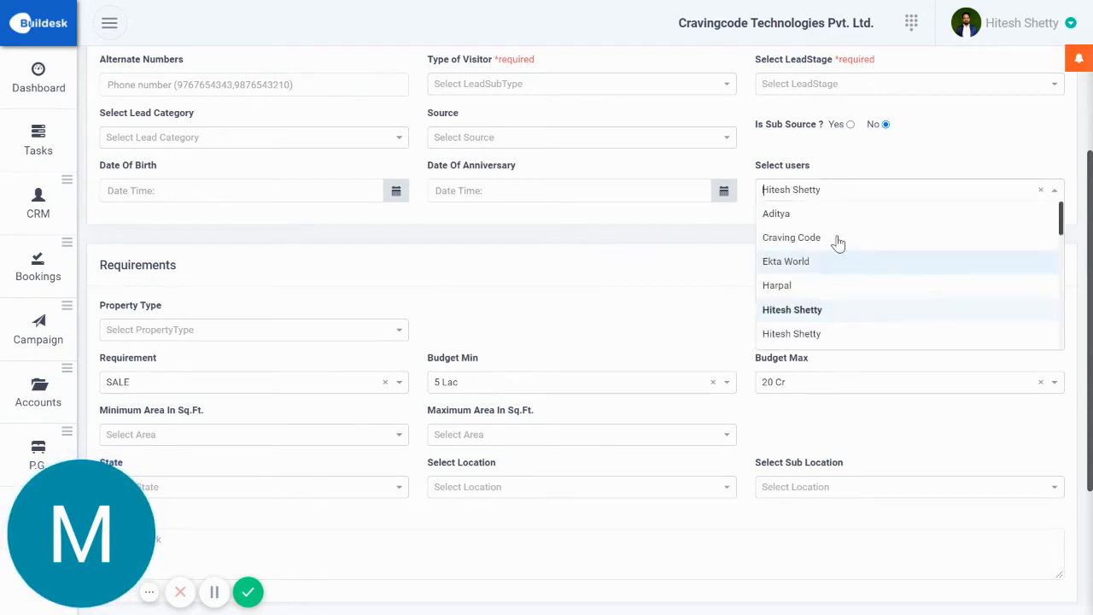
{"action": "scroll", "coordinate": [834, 281], "scroll_direction": "down", "scroll_amount": 5}
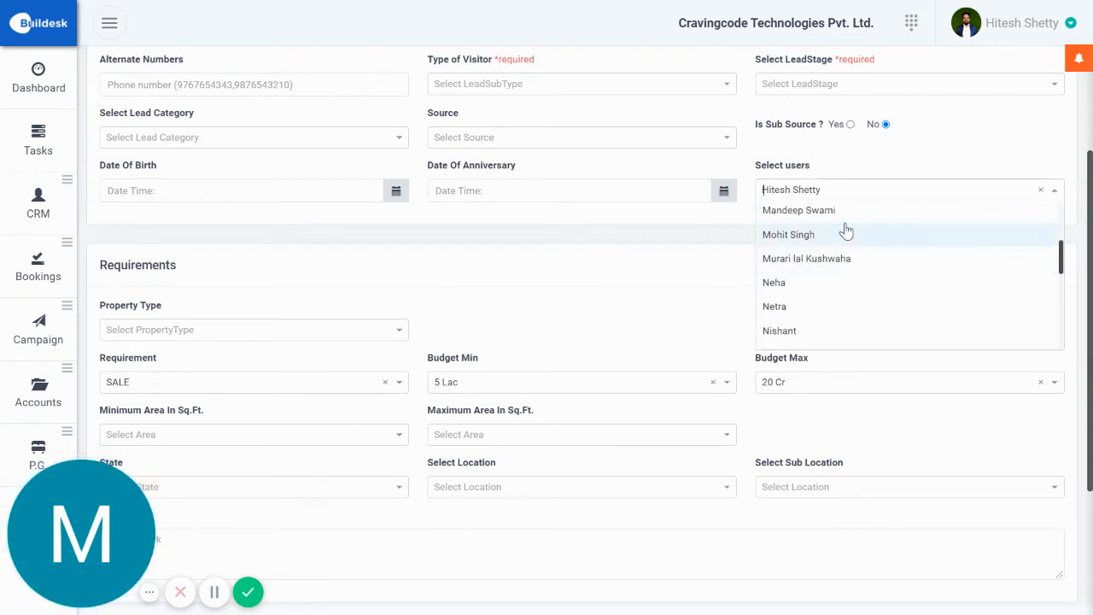
{"action": "scroll", "coordinate": [845, 230], "scroll_direction": "up", "scroll_amount": 2}
{"action": "scroll", "coordinate": [841, 333], "scroll_direction": "down", "scroll_amount": 2}
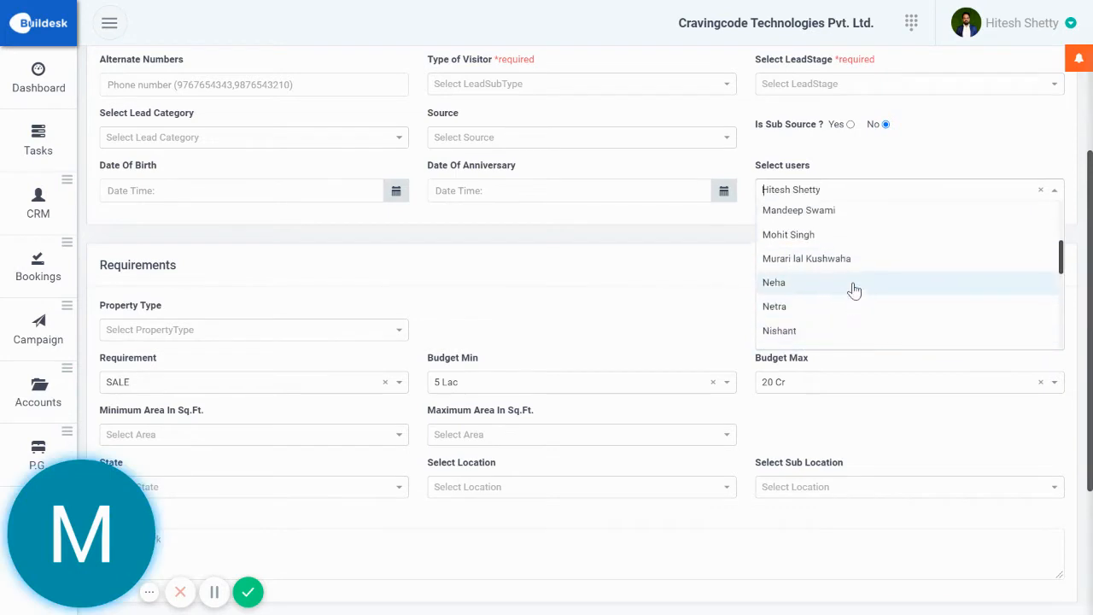
{"action": "left_click", "coordinate": [875, 259]}
Step: Check the Property Type and Requirement options in the Requirements section without changing them
{"action": "scroll", "coordinate": [461, 277], "scroll_direction": "down", "scroll_amount": 1}
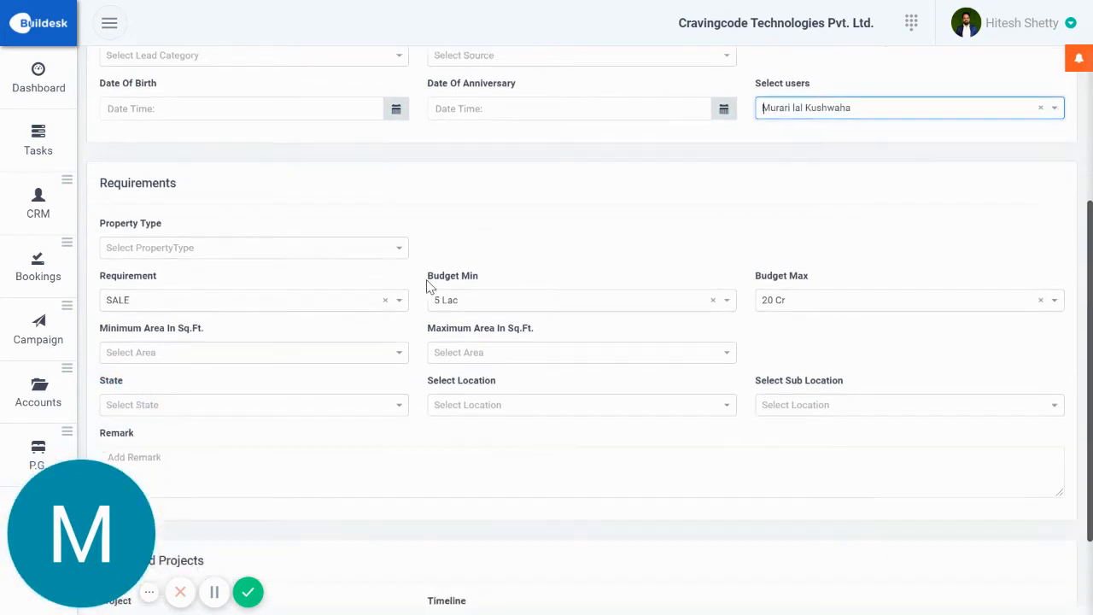
{"action": "left_click", "coordinate": [337, 248]}
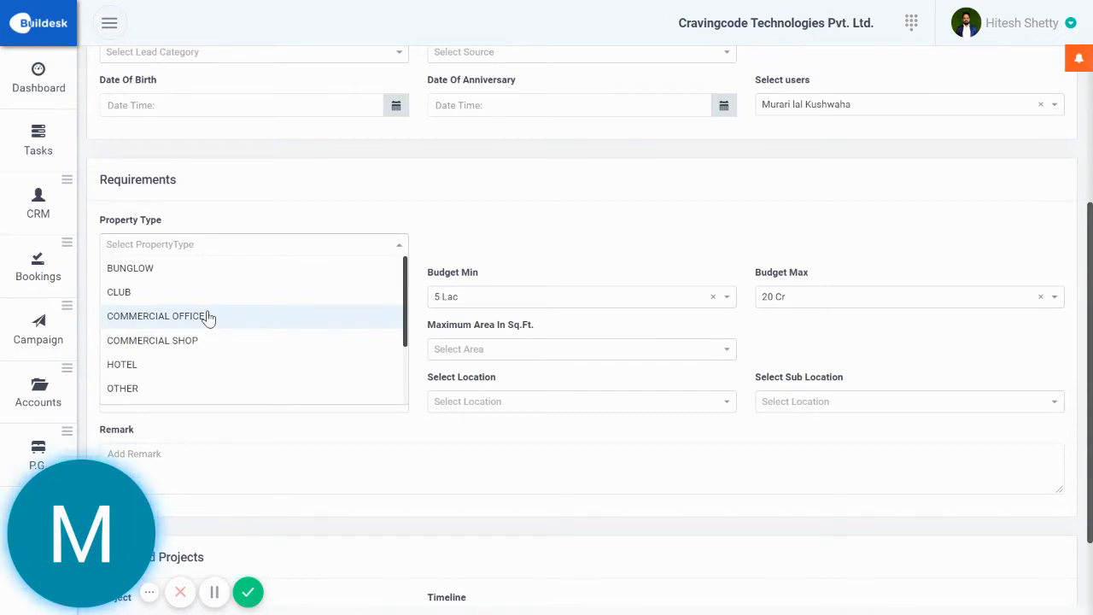
{"action": "scroll", "coordinate": [200, 299], "scroll_direction": "down", "scroll_amount": 2}
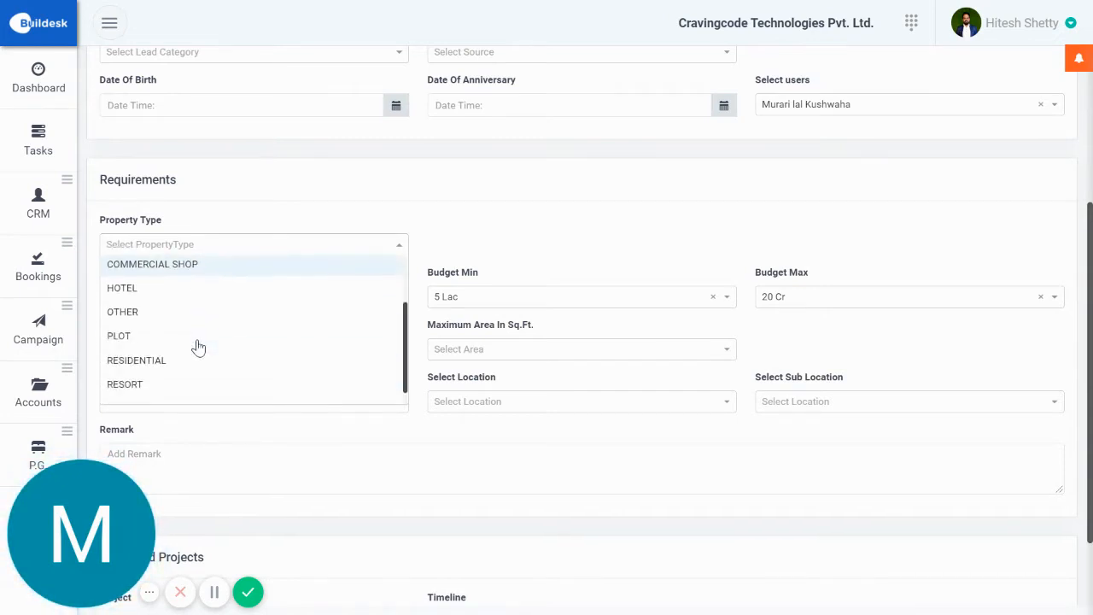
{"action": "left_click", "coordinate": [265, 194]}
{"action": "left_click", "coordinate": [316, 299]}
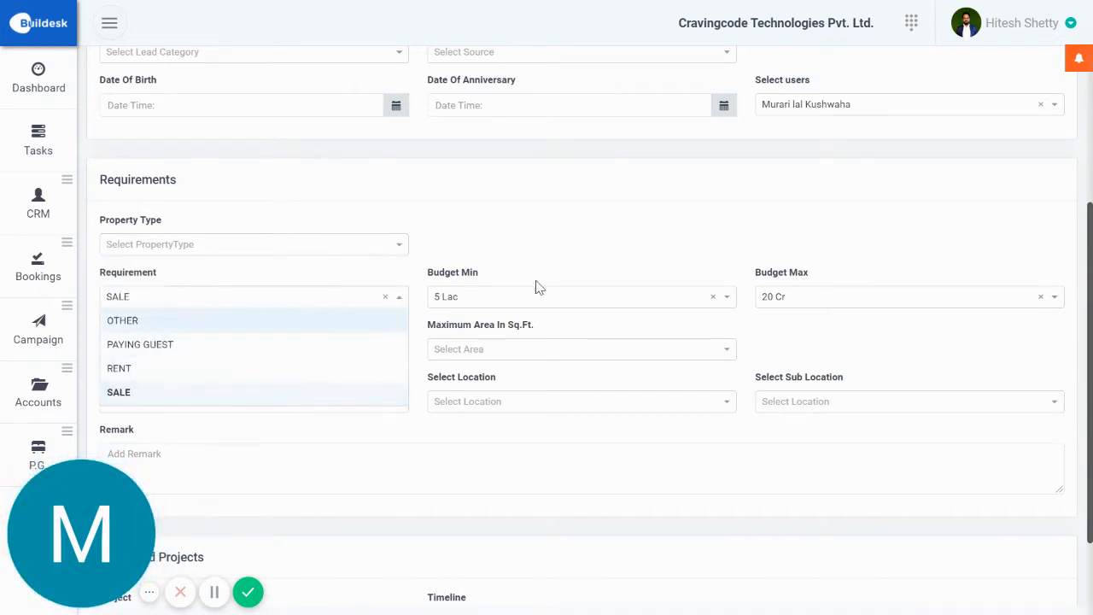
Step: Check the Budget Min and Budget Max selectors without changing their values
{"action": "left_click", "coordinate": [498, 298]}
{"action": "left_click", "coordinate": [494, 303]}
{"action": "left_click", "coordinate": [705, 258]}
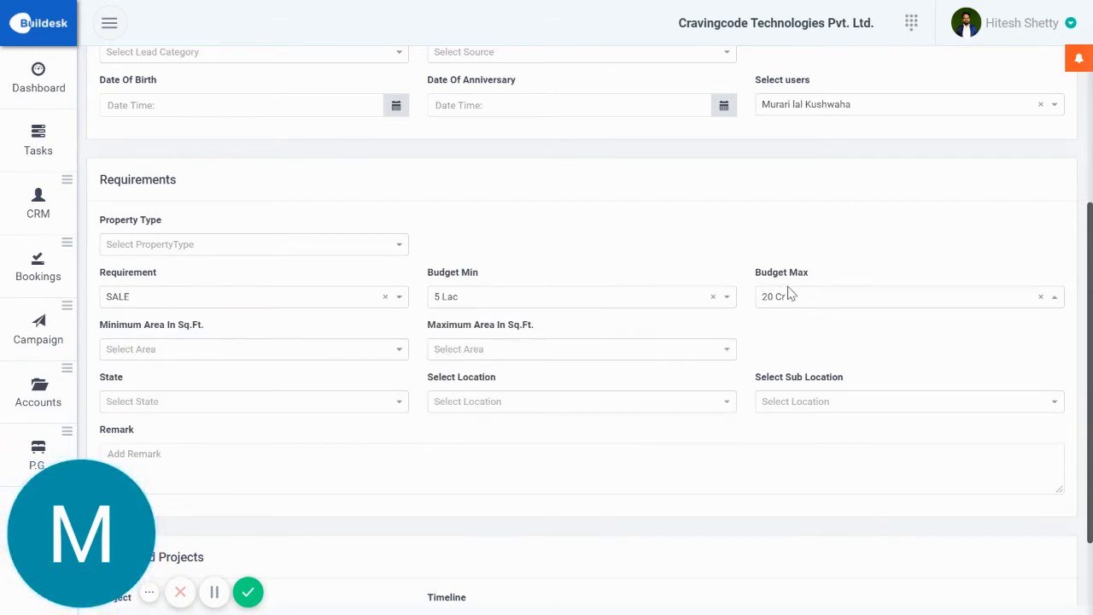
{"action": "left_click", "coordinate": [789, 295]}
{"action": "left_click", "coordinate": [713, 226]}
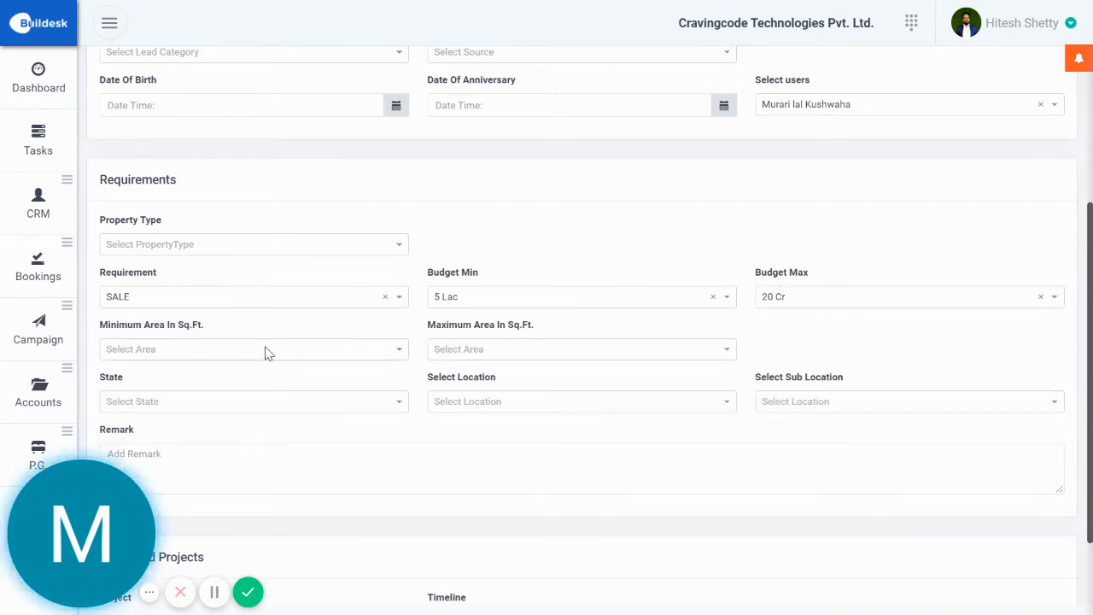
Step: Check the State, Location and Sub Location selectors, look over Interested Projects, and cancel the detailed lead form
{"action": "scroll", "coordinate": [549, 282], "scroll_direction": "down", "scroll_amount": 1}
{"action": "left_click", "coordinate": [338, 315]}
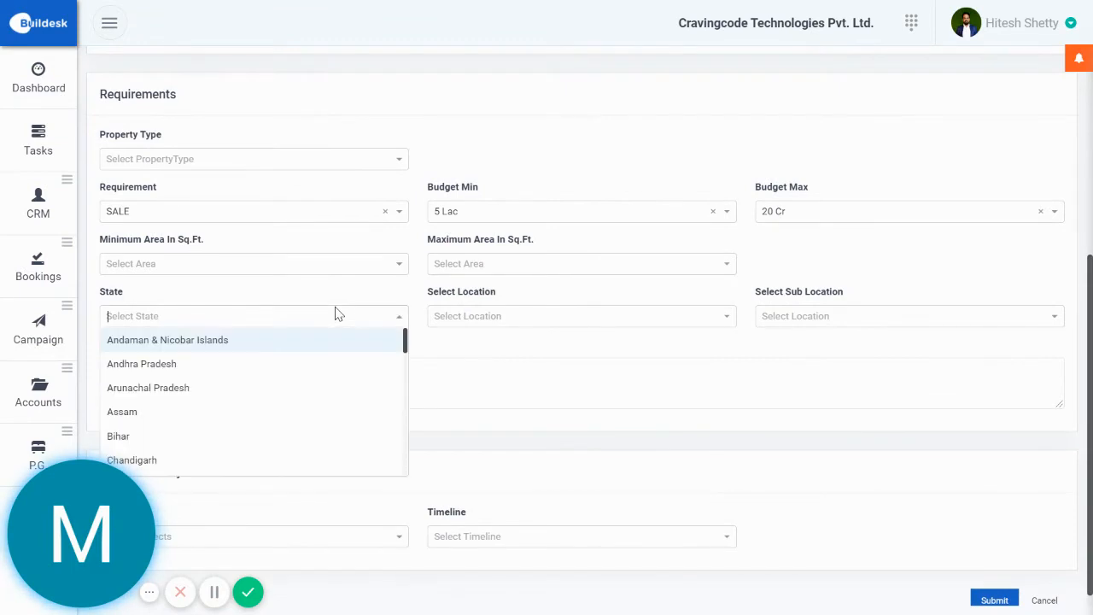
{"action": "left_click", "coordinate": [495, 315]}
{"action": "left_click", "coordinate": [810, 317]}
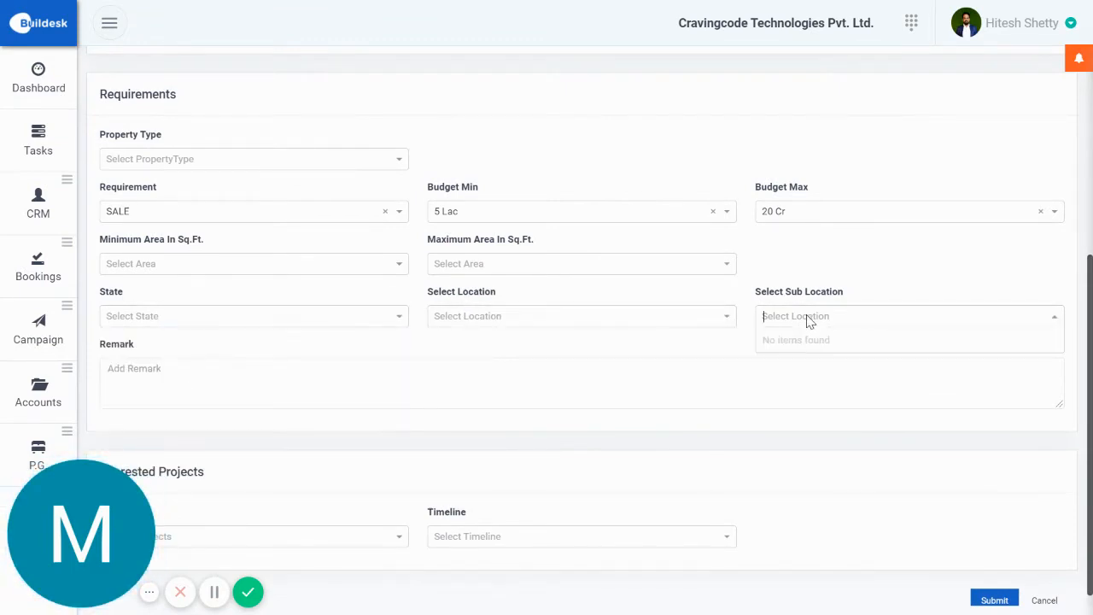
{"action": "scroll", "coordinate": [705, 321], "scroll_direction": "down", "scroll_amount": 1}
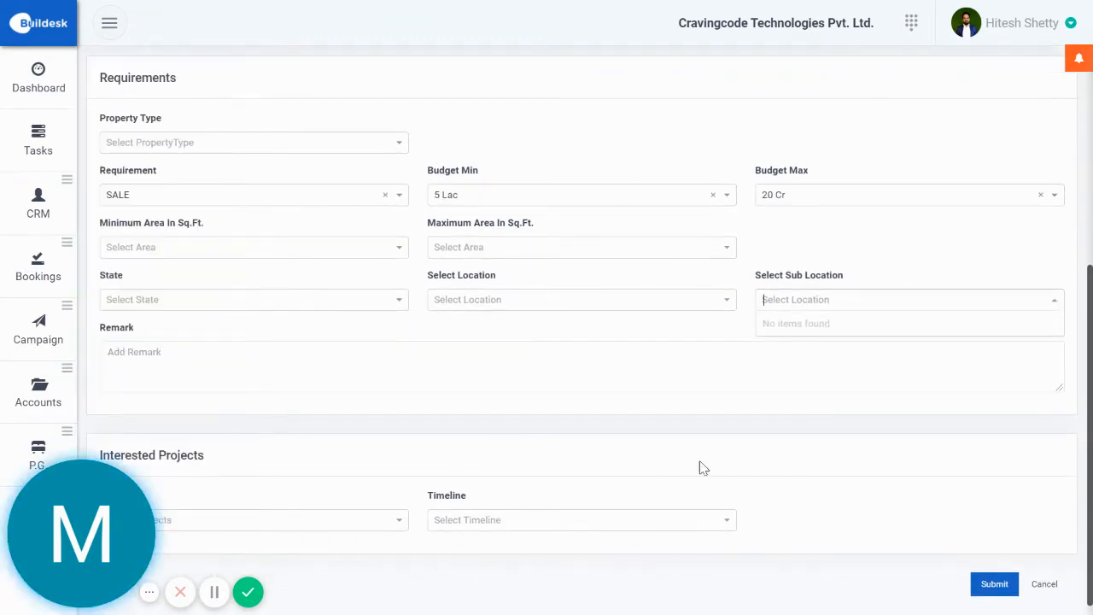
{"action": "left_click", "coordinate": [1045, 585]}
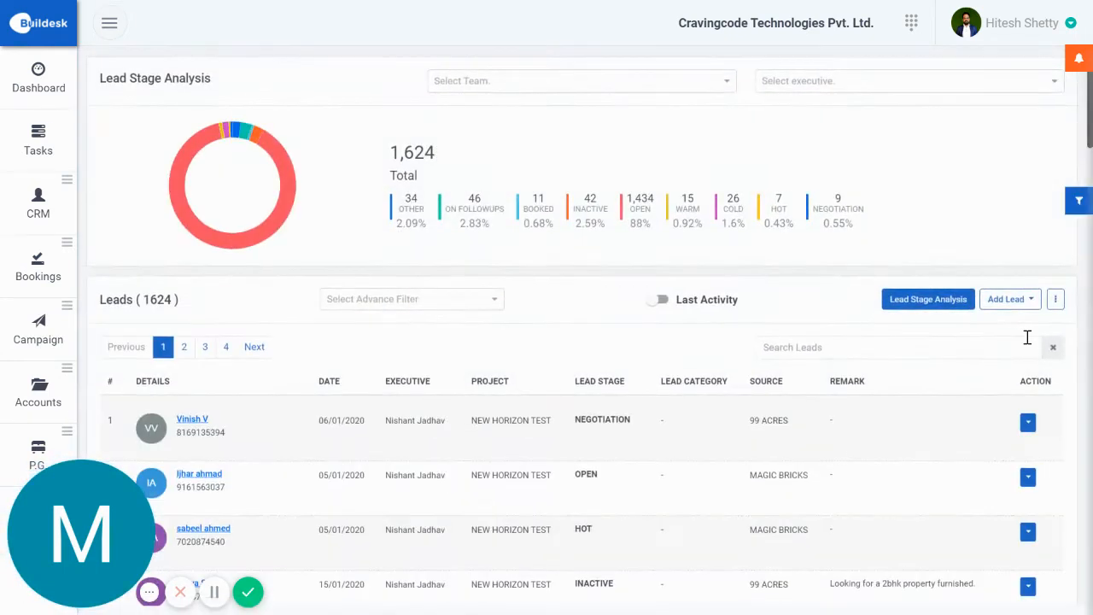
Step: Review the additional actions for the leads list and open the Transfer Leads page
{"action": "left_click", "coordinate": [1055, 299]}
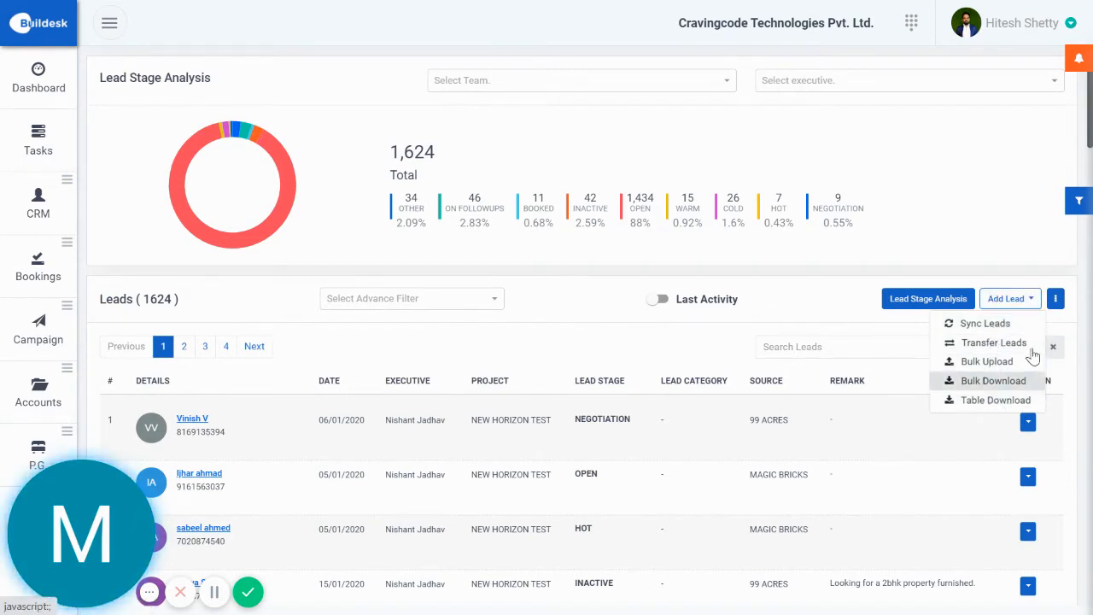
{"action": "left_click", "coordinate": [1057, 299]}
{"action": "left_click", "coordinate": [1055, 300]}
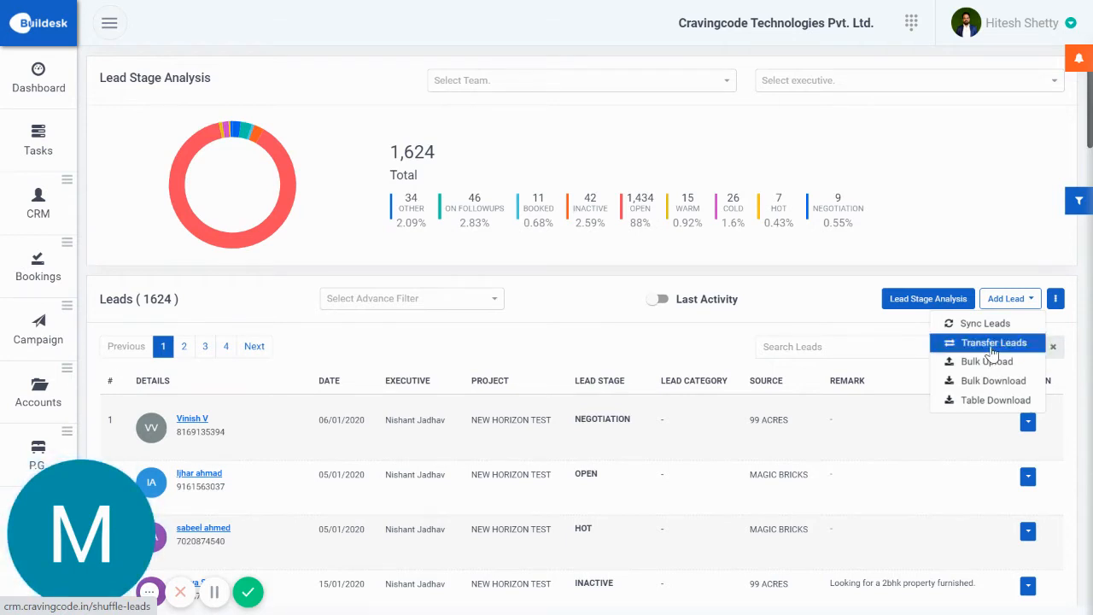
{"action": "left_click", "coordinate": [991, 344]}
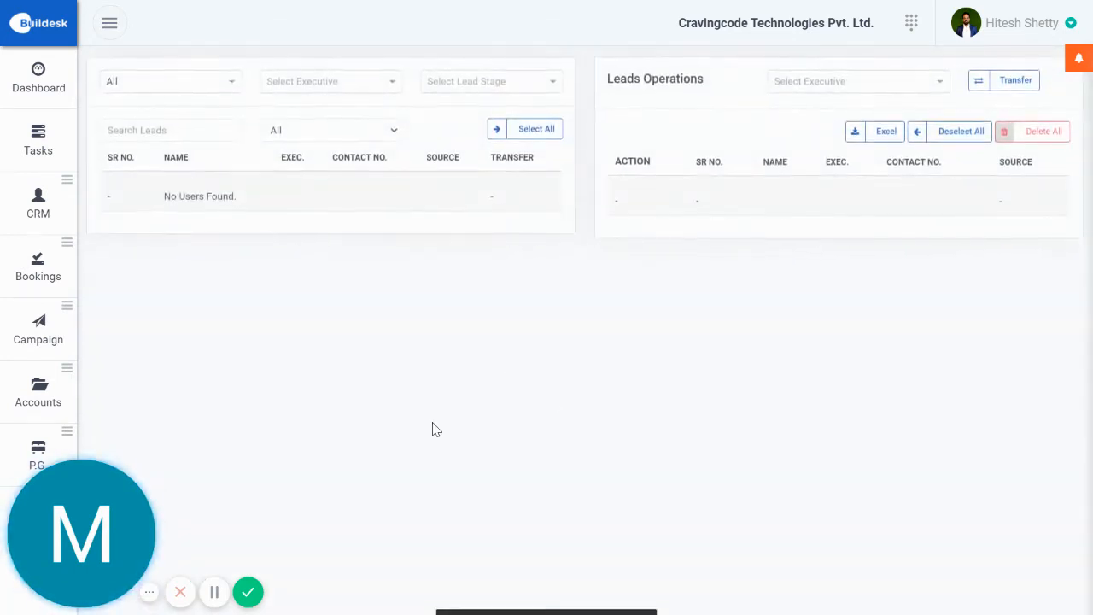
Step: Try the UnAssigned filter on the transfer list and set the filter back to All
{"action": "left_click", "coordinate": [215, 82]}
{"action": "left_click", "coordinate": [196, 106]}
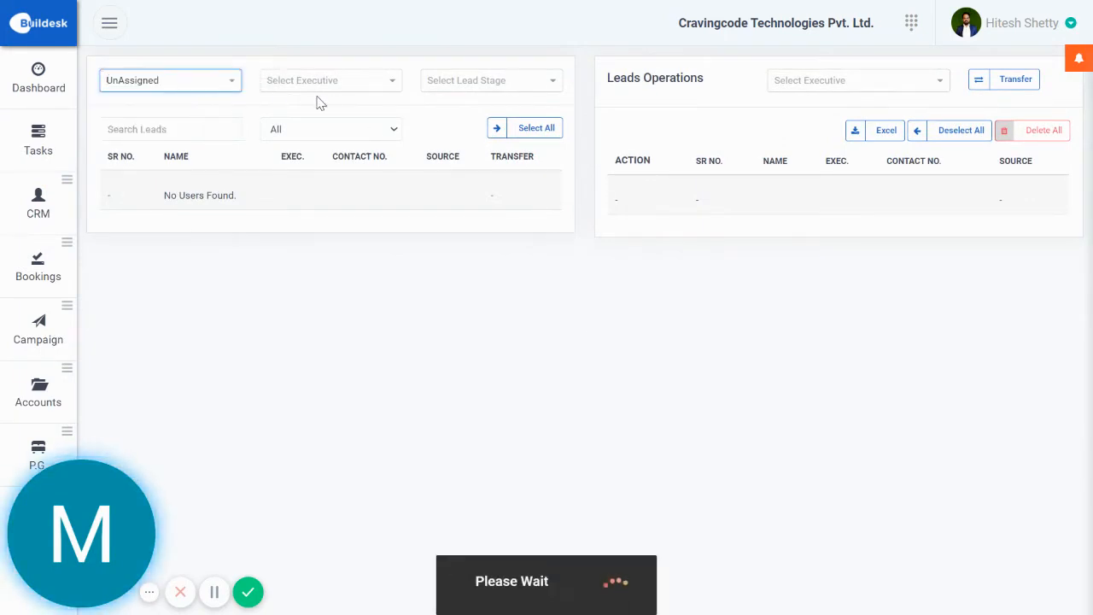
{"action": "left_click", "coordinate": [224, 90]}
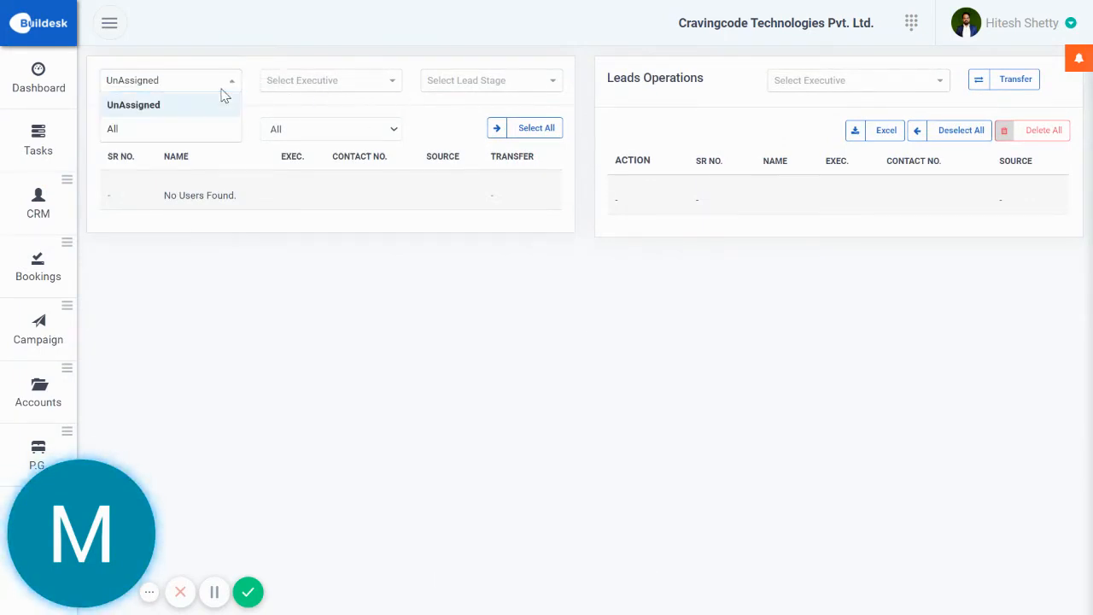
{"action": "left_click", "coordinate": [199, 130]}
{"action": "left_click", "coordinate": [336, 81]}
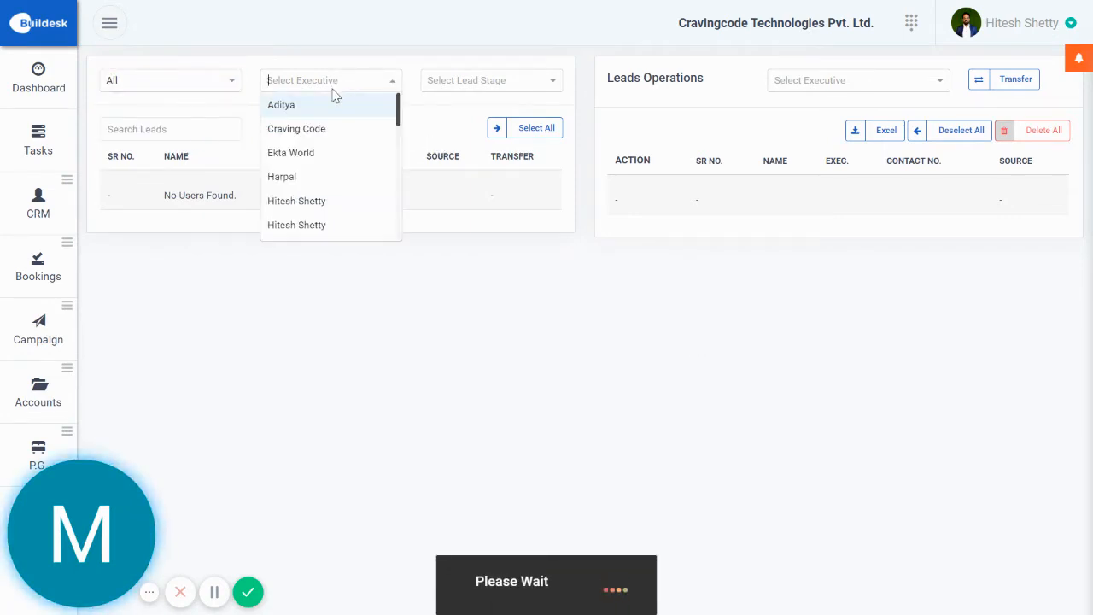
{"action": "left_click", "coordinate": [189, 82]}
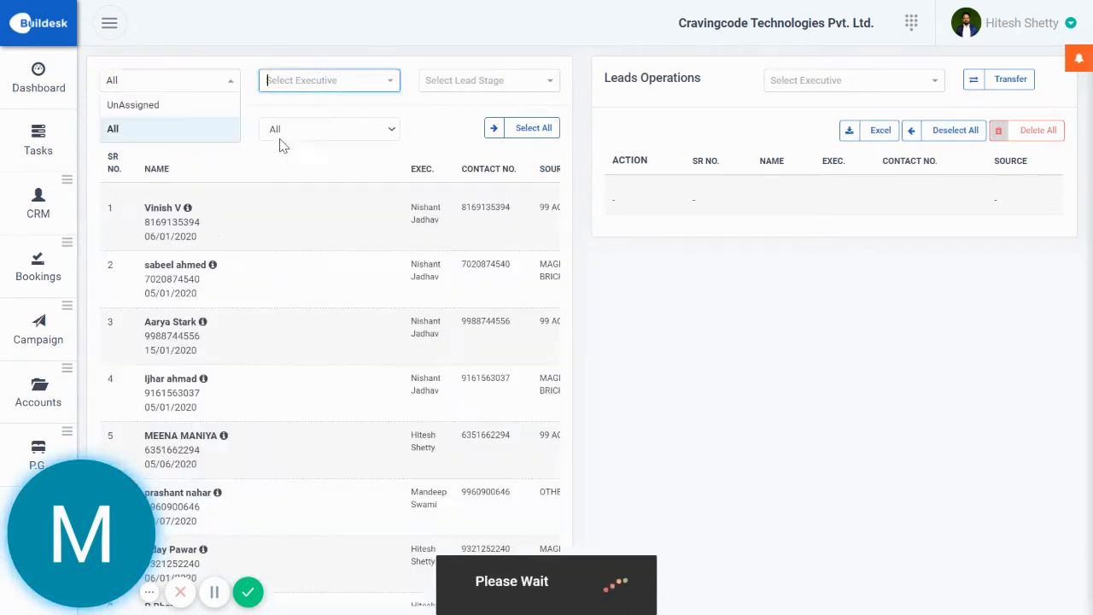
{"action": "left_click", "coordinate": [170, 132]}
Step: Move all listed leads into Leads Operations and check the receiving executive options without choosing one
{"action": "left_click_drag", "start_coordinate": [518, 266], "coordinate": [410, 247]}
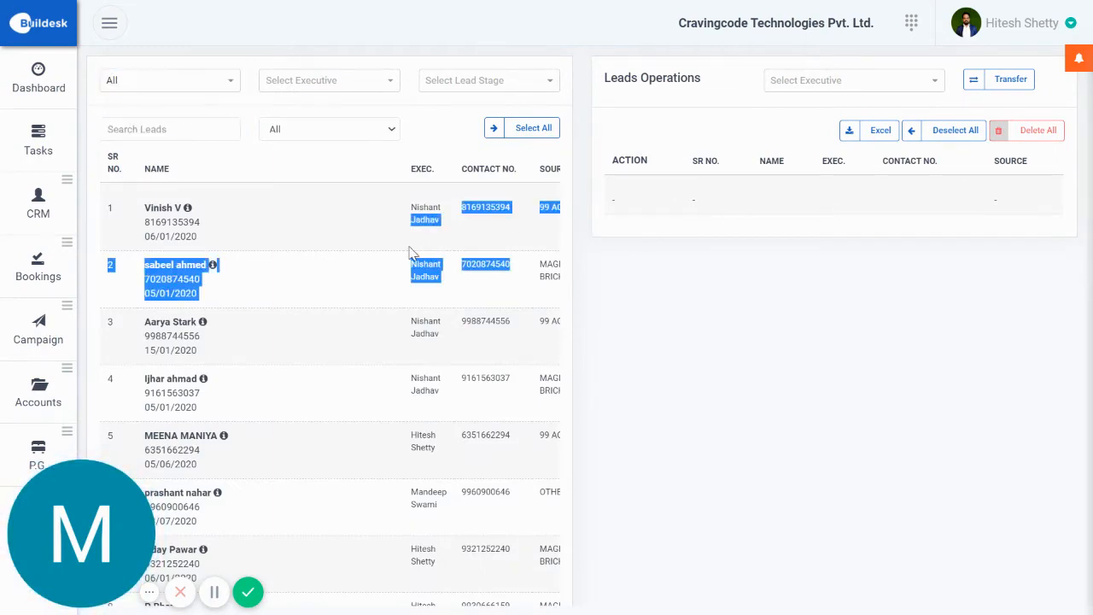
{"action": "scroll", "coordinate": [550, 367], "scroll_direction": "down", "scroll_amount": 2}
{"action": "scroll", "coordinate": [531, 376], "scroll_direction": "up", "scroll_amount": 2}
{"action": "left_click", "coordinate": [523, 130]}
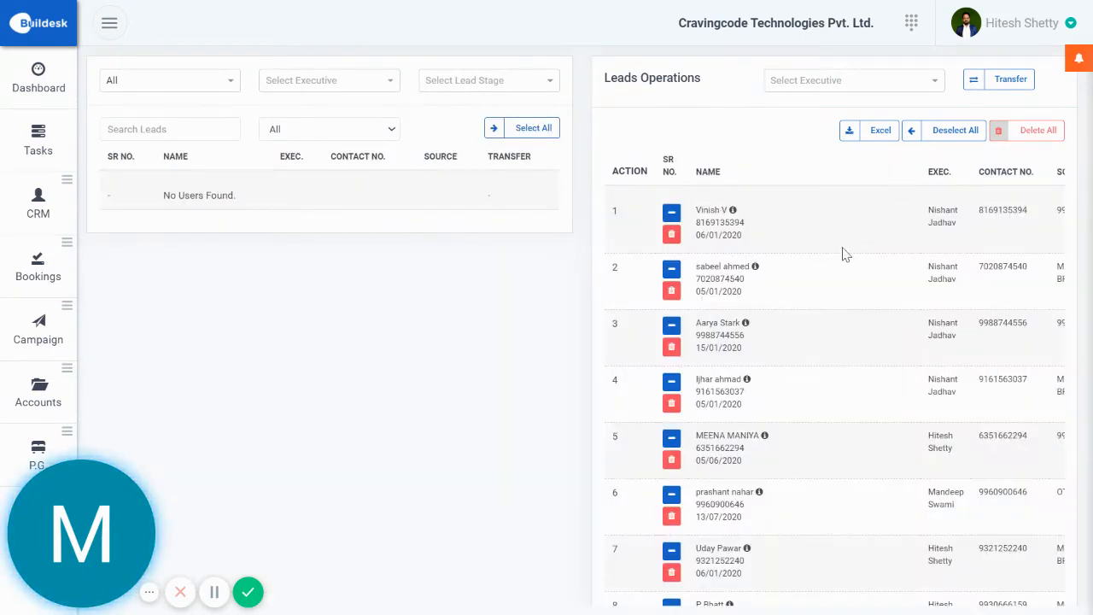
{"action": "left_click", "coordinate": [818, 86]}
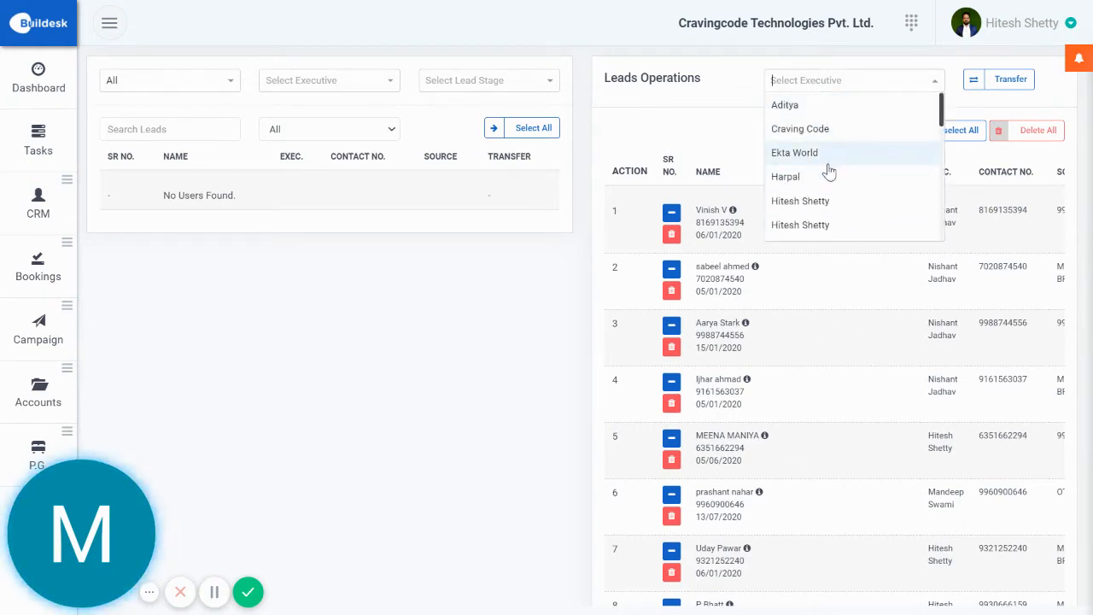
{"action": "left_click", "coordinate": [466, 327]}
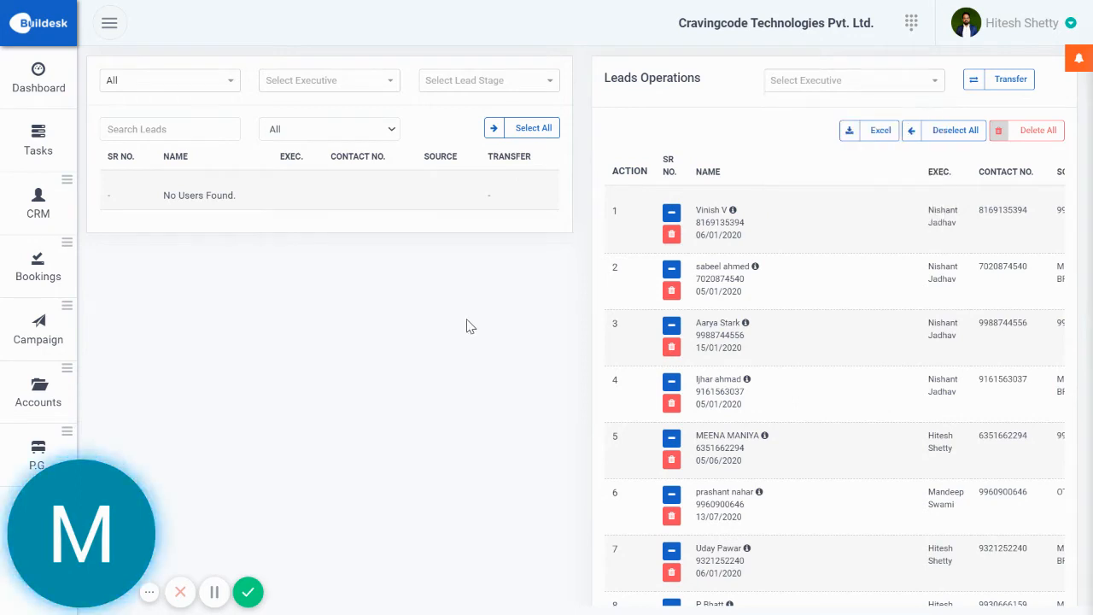
Step: Filter the source leads by an executive and deselect all leads held in Leads Operations
{"action": "left_click", "coordinate": [306, 87]}
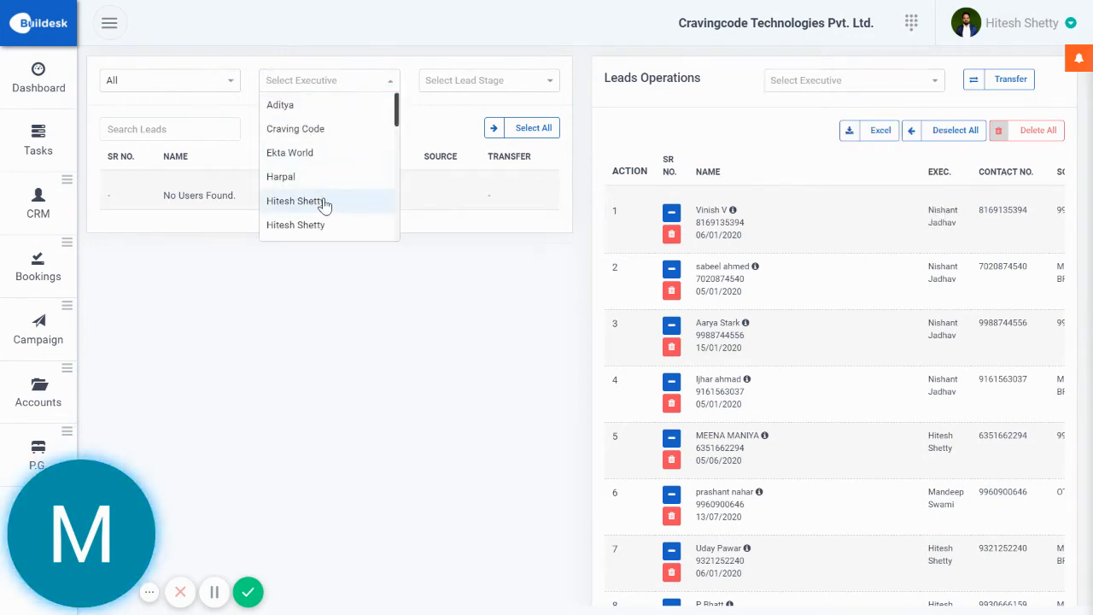
{"action": "left_click", "coordinate": [324, 202]}
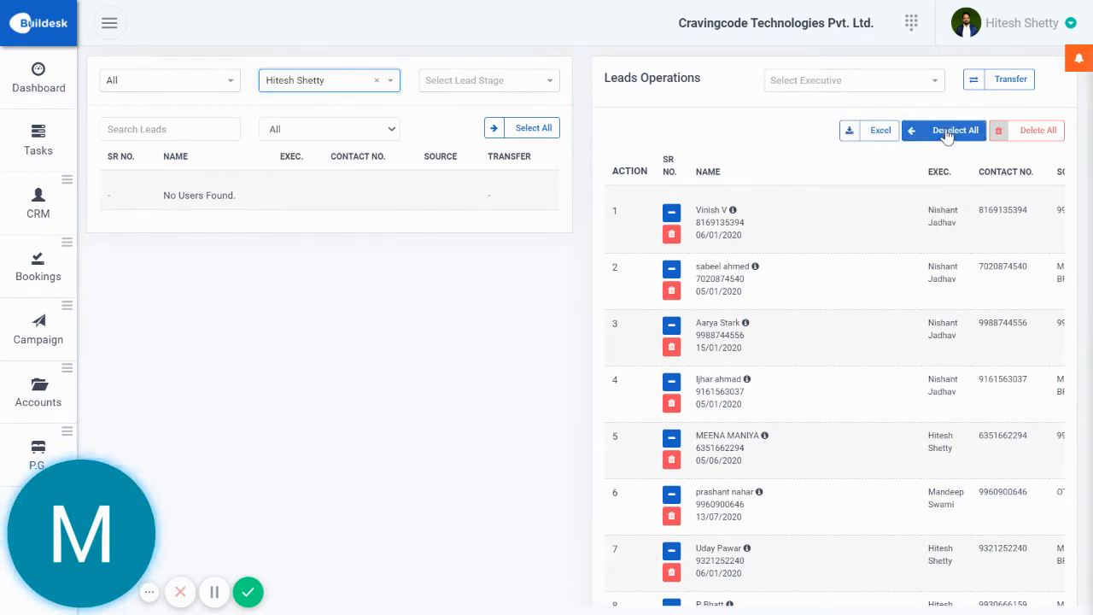
{"action": "left_click", "coordinate": [910, 137]}
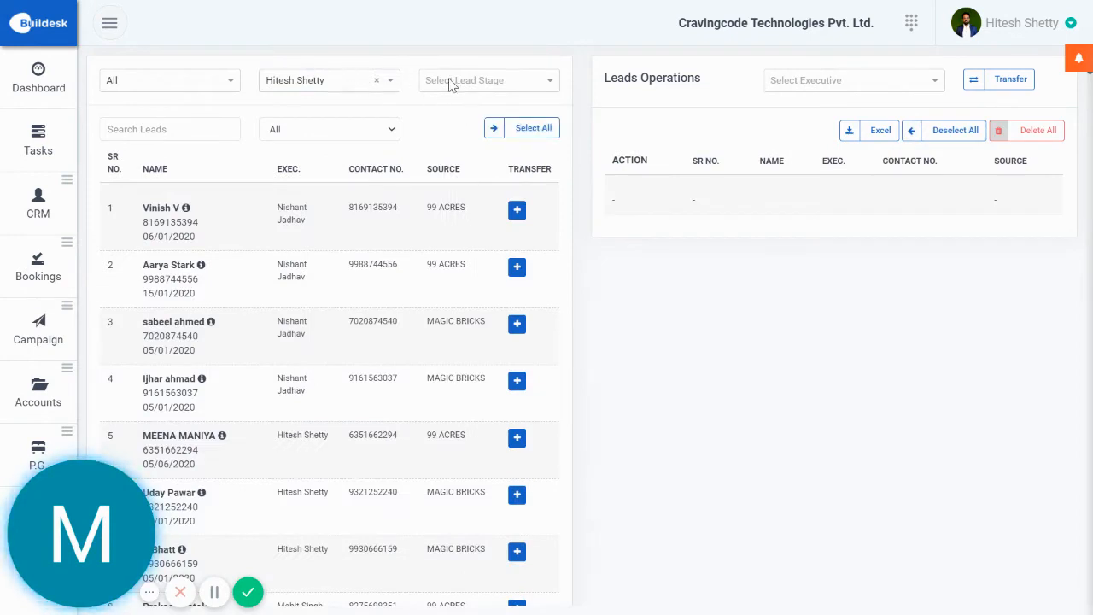
{"action": "left_click", "coordinate": [342, 84]}
{"action": "left_click", "coordinate": [305, 203]}
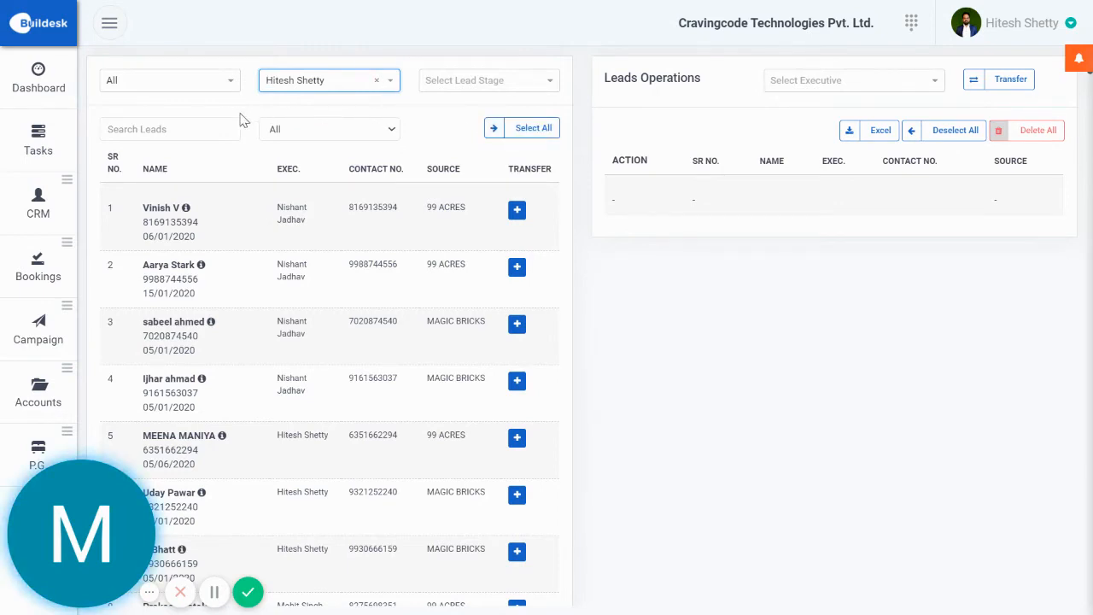
Step: Filter the source leads by the OPEN lead stage and look through the list
{"action": "left_click", "coordinate": [439, 85]}
{"action": "left_click", "coordinate": [459, 178]}
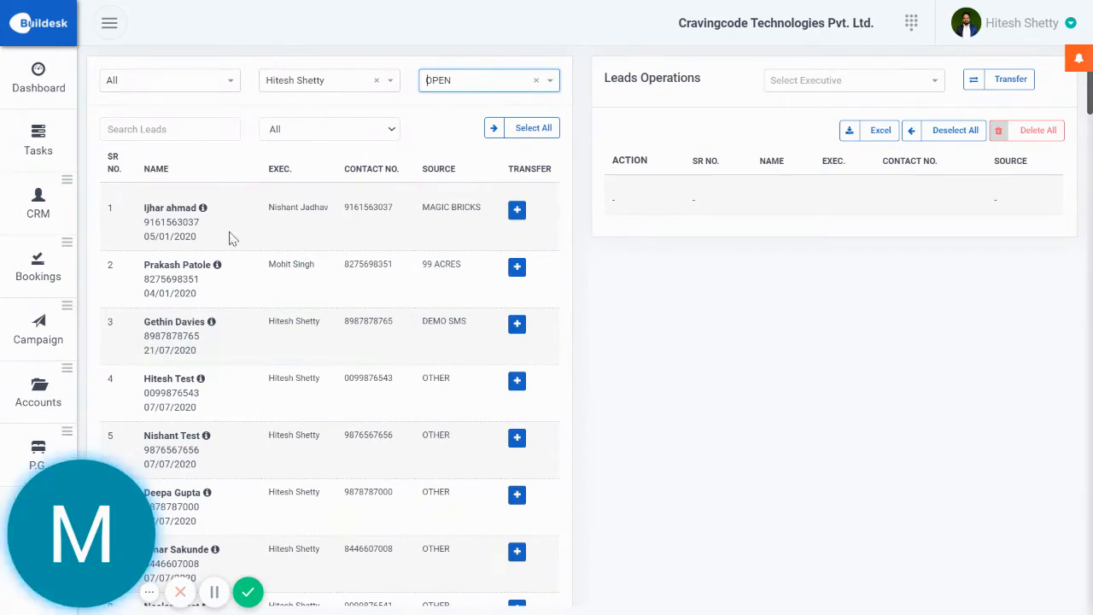
{"action": "scroll", "coordinate": [335, 334], "scroll_direction": "down", "scroll_amount": 2}
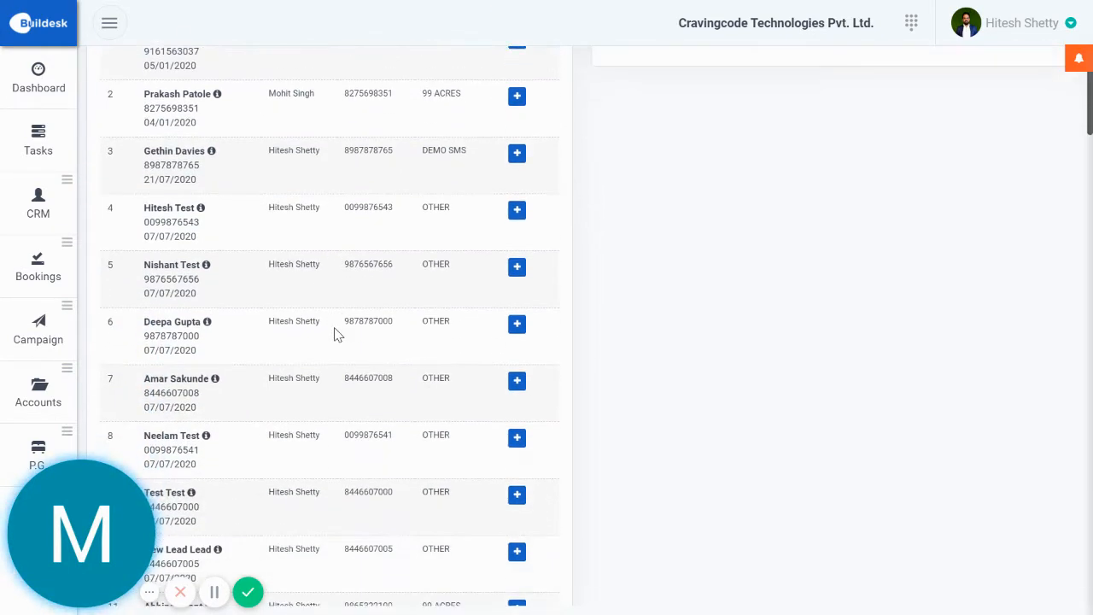
{"action": "scroll", "coordinate": [337, 335], "scroll_direction": "down", "scroll_amount": 2}
{"action": "scroll", "coordinate": [337, 335], "scroll_direction": "up", "scroll_amount": 5}
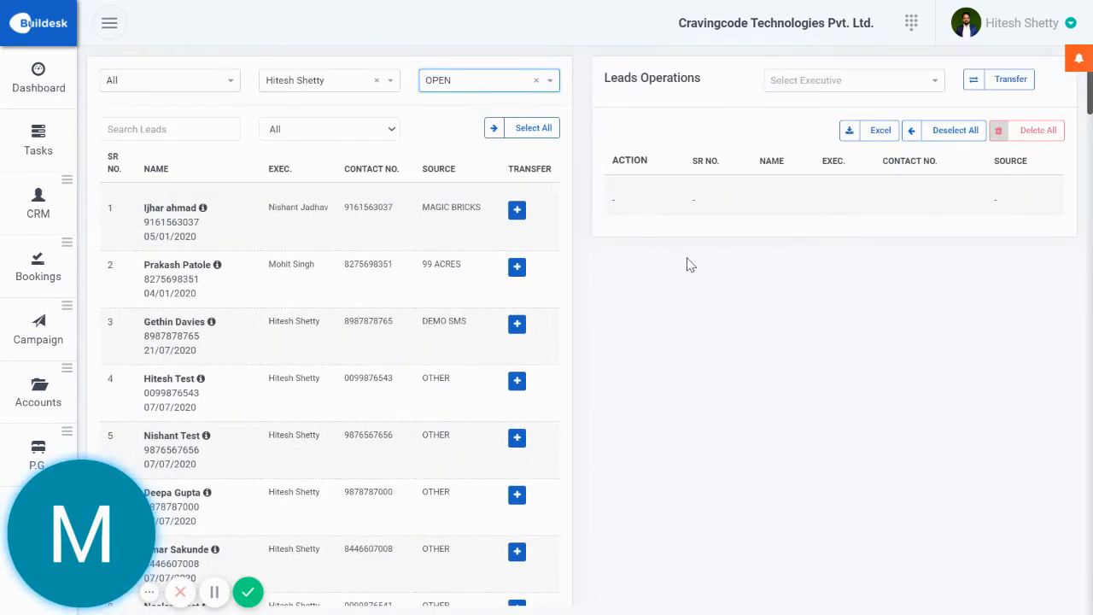
Step: Review the receiving executive options in Leads Operations and choose an executive for the transfer
{"action": "left_click", "coordinate": [822, 79]}
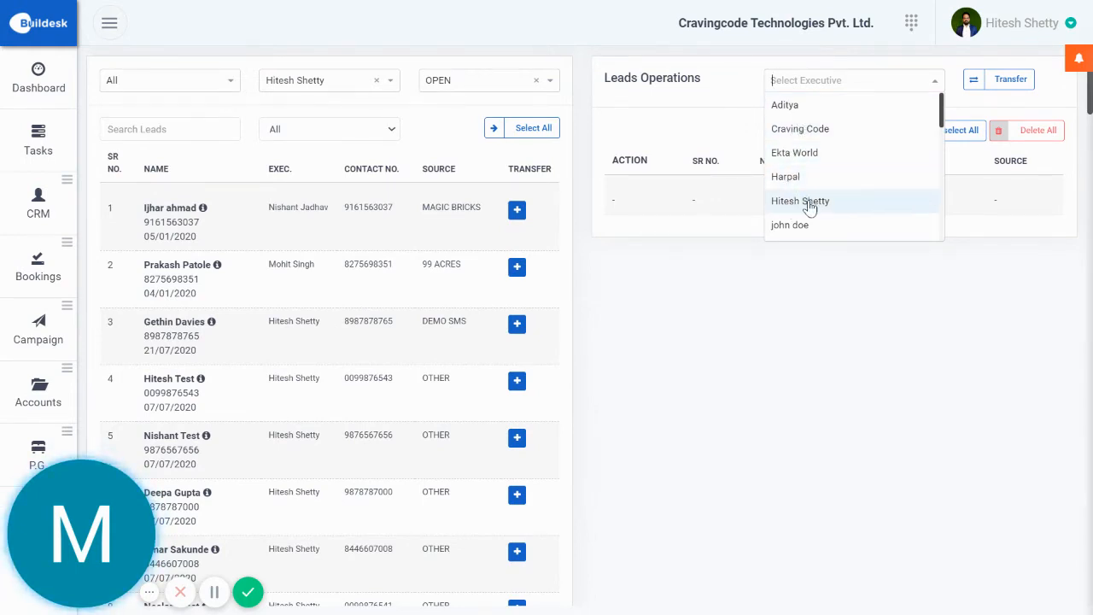
{"action": "left_click", "coordinate": [867, 331]}
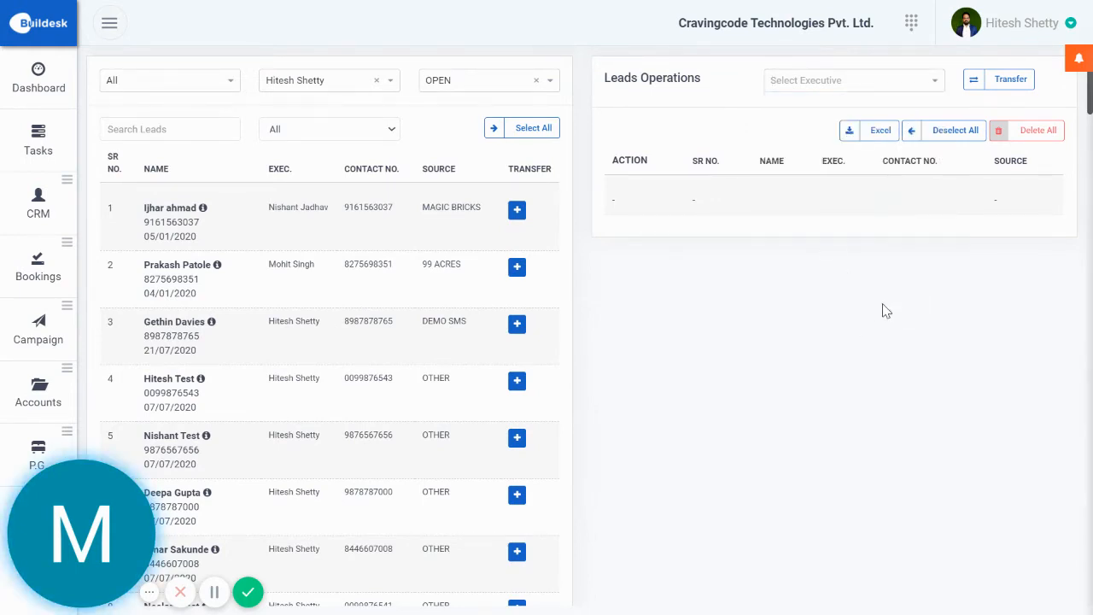
{"action": "left_click", "coordinate": [996, 78]}
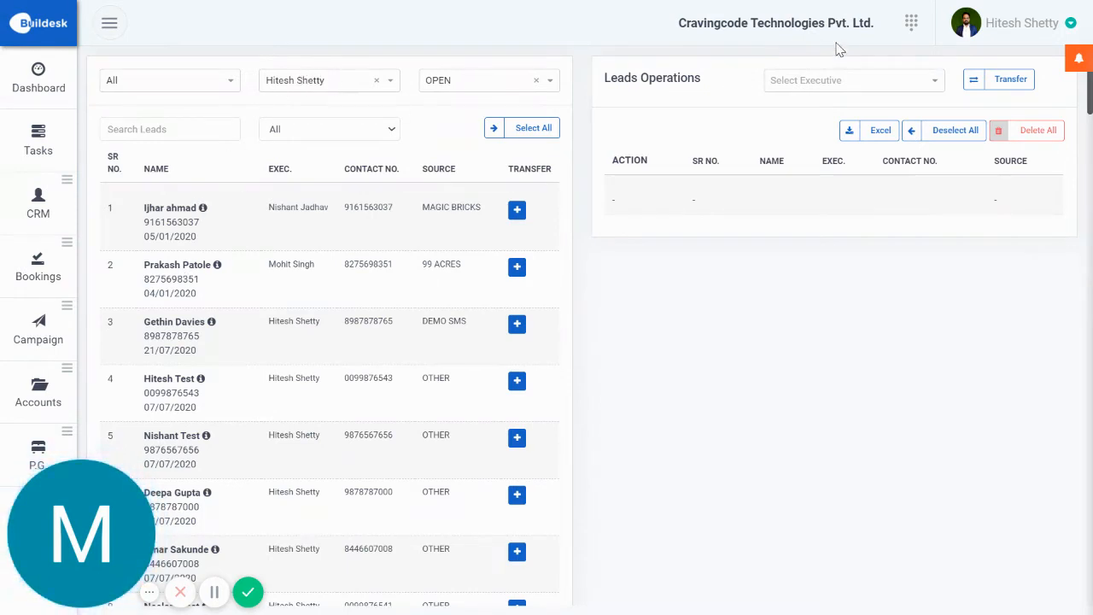
{"action": "left_click", "coordinate": [840, 79]}
{"action": "left_click", "coordinate": [794, 176]}
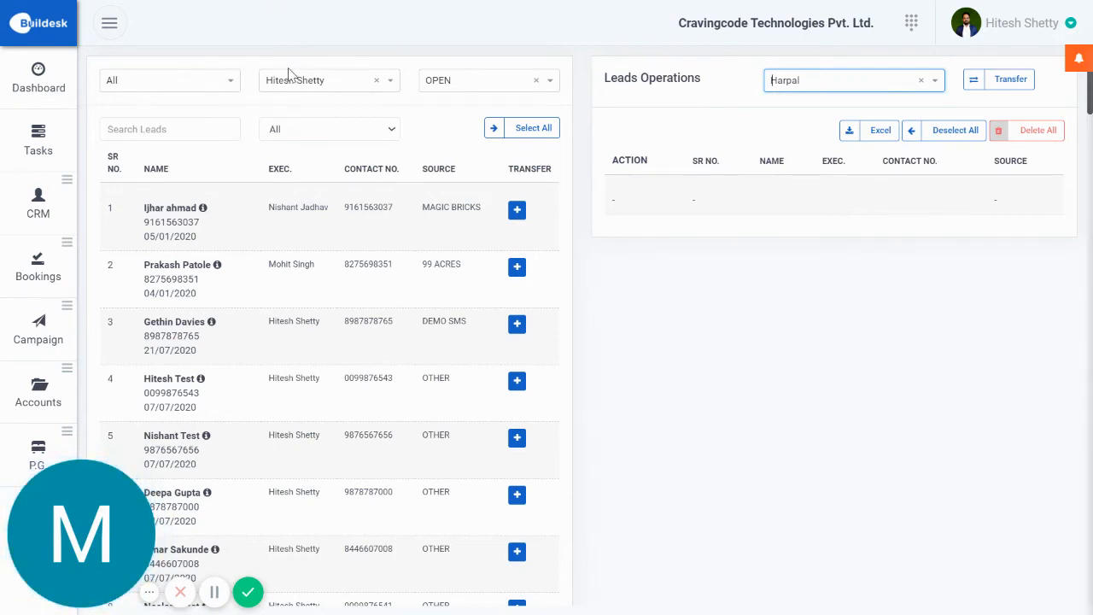
Step: Check the lead search field and the additional filter beside it without entering anything
{"action": "left_click", "coordinate": [280, 131]}
{"action": "left_click", "coordinate": [207, 131]}
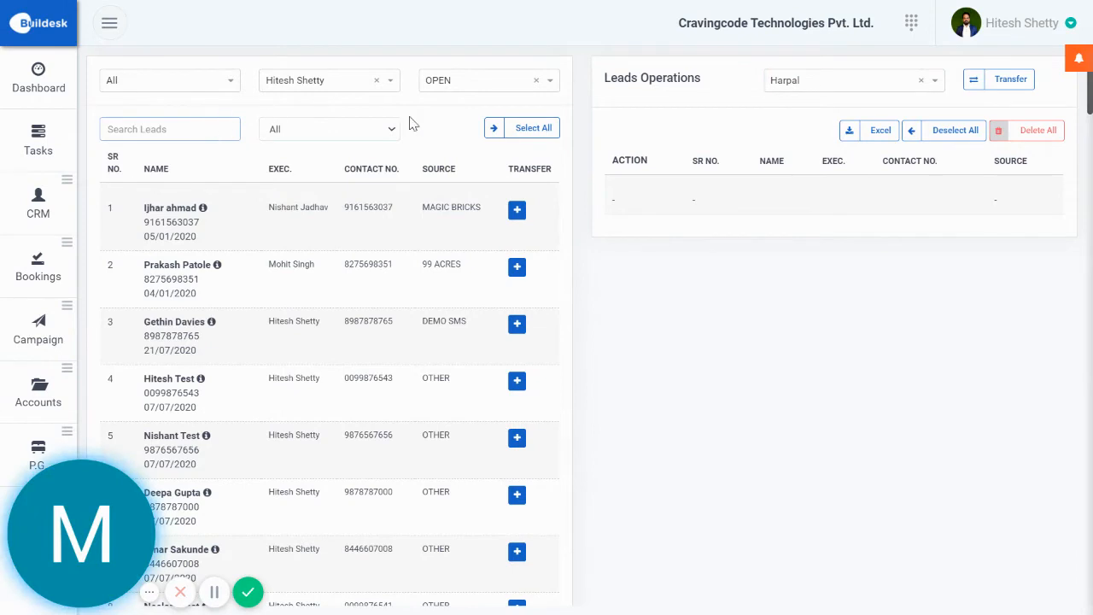
{"action": "left_click", "coordinate": [413, 123]}
{"action": "left_click", "coordinate": [175, 127]}
Step: Return to the CRM Leads page and open the Bulk Upload Leads dialog
{"action": "mouse_move", "coordinate": [51, 209]}
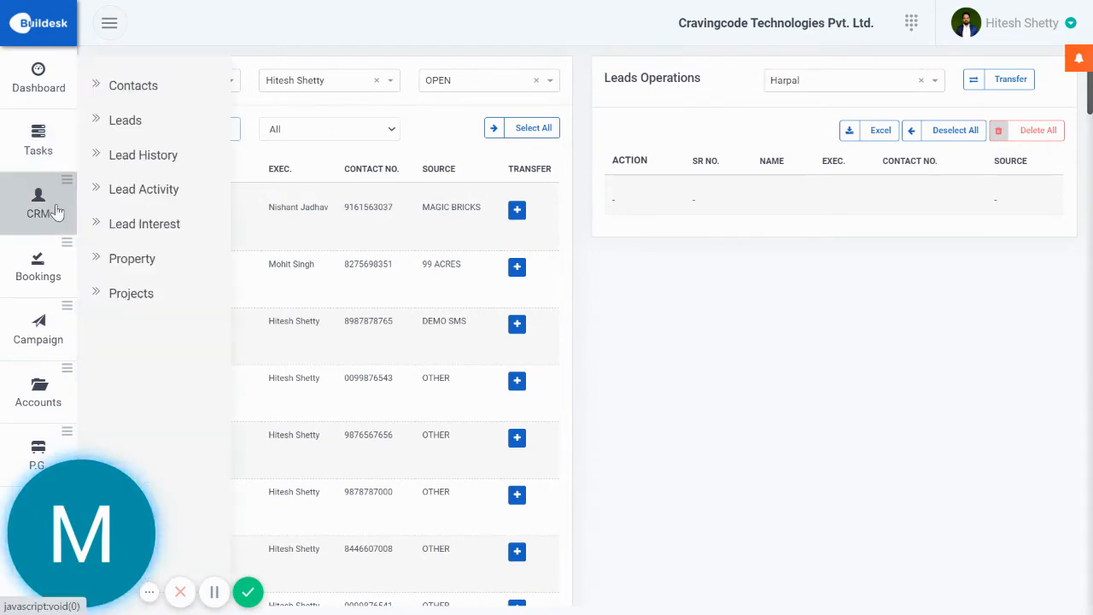
{"action": "left_click", "coordinate": [120, 121]}
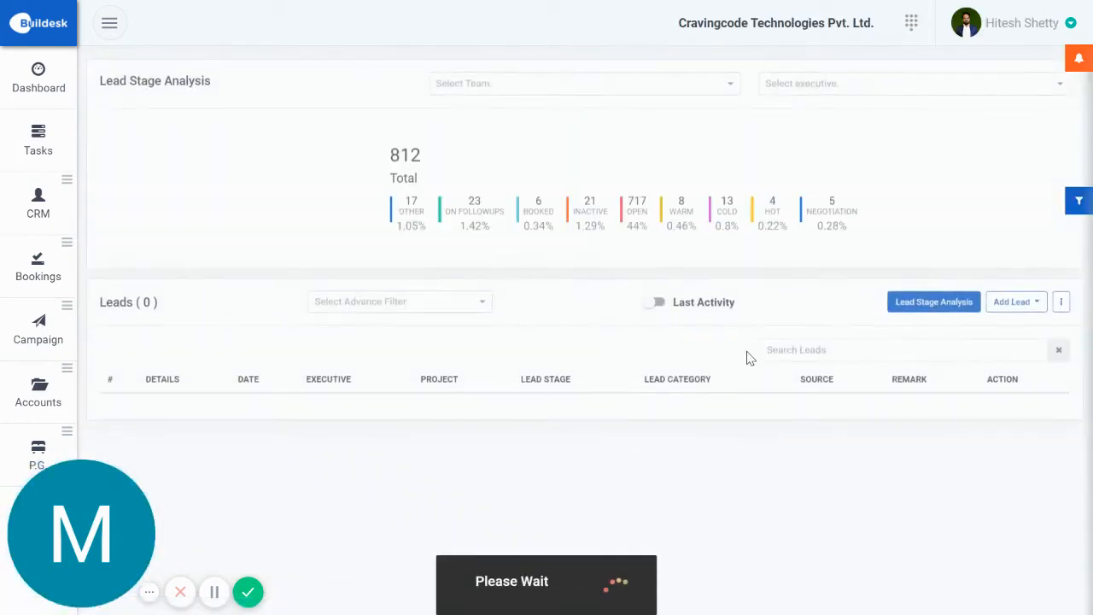
{"action": "scroll", "coordinate": [1010, 276], "scroll_direction": "down", "scroll_amount": 1}
{"action": "left_click", "coordinate": [1054, 214]}
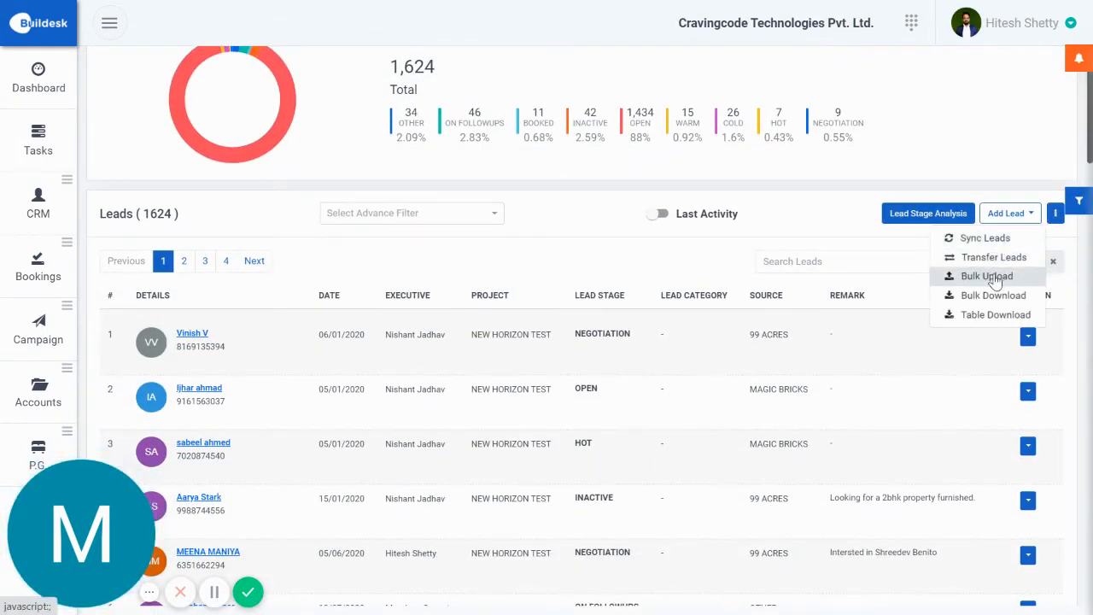
{"action": "scroll", "coordinate": [995, 278], "scroll_direction": "up", "scroll_amount": 1}
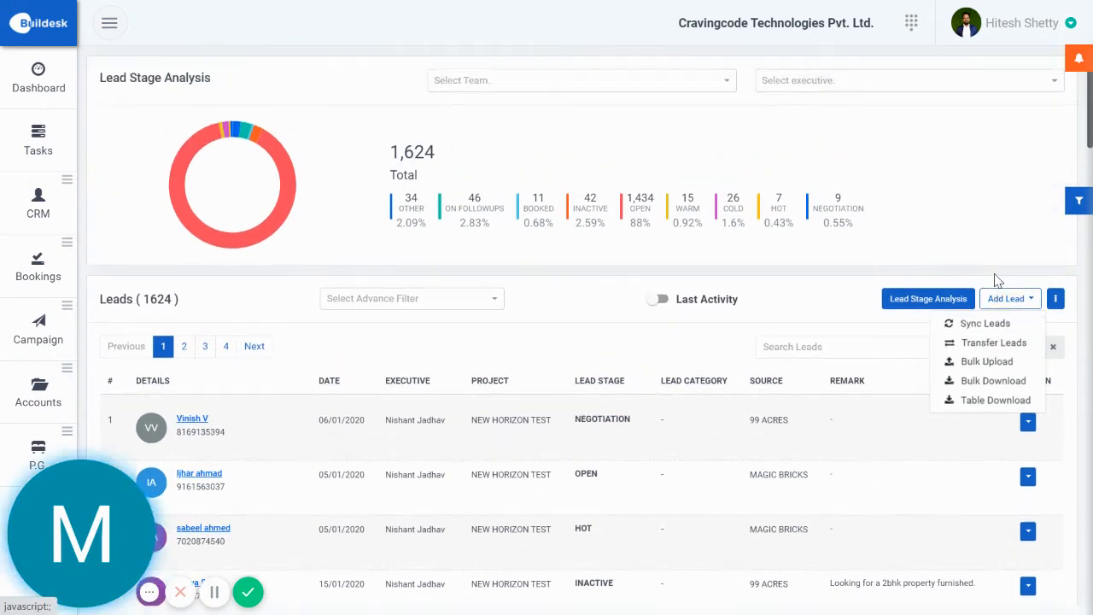
{"action": "left_click", "coordinate": [997, 361]}
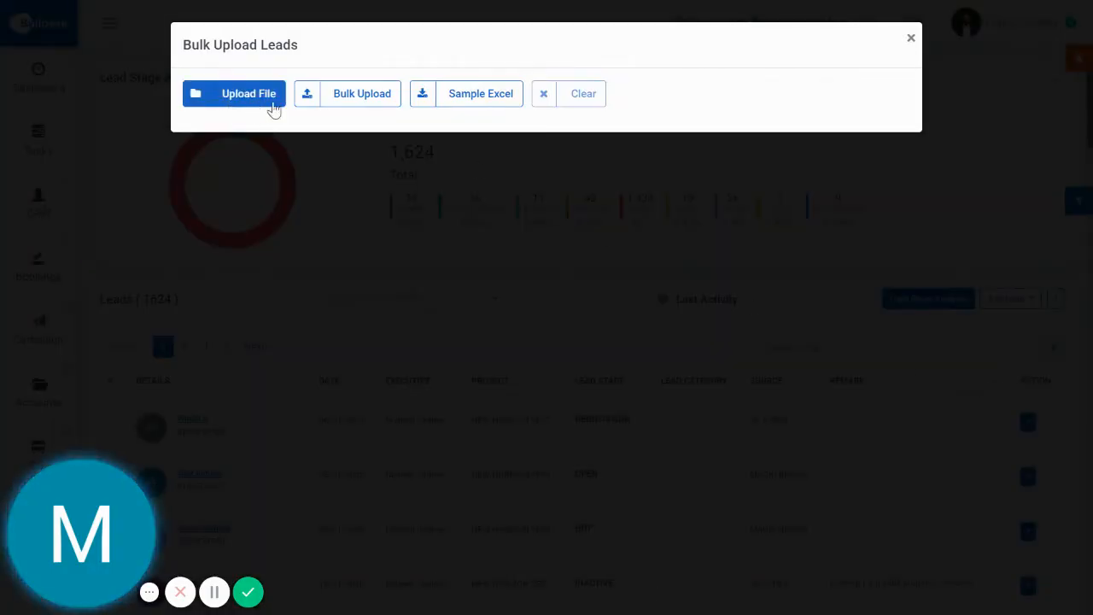
Step: Save the sample Excel as Leads on the Desktop and review its columns in Excel before returning to Buildesk
{"action": "left_click", "coordinate": [463, 101]}
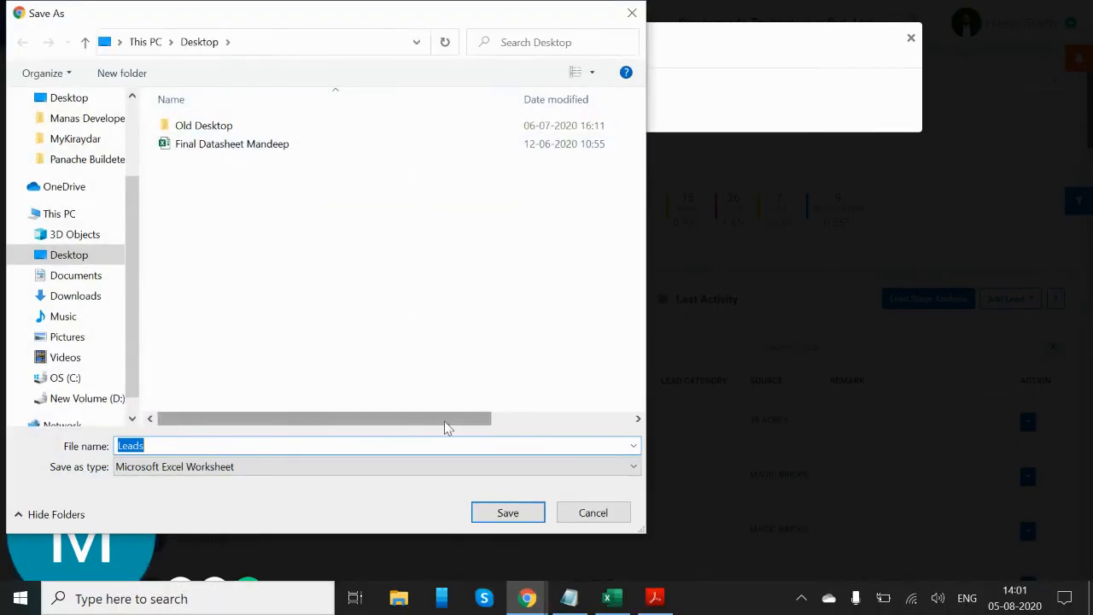
{"action": "left_click", "coordinate": [505, 513]}
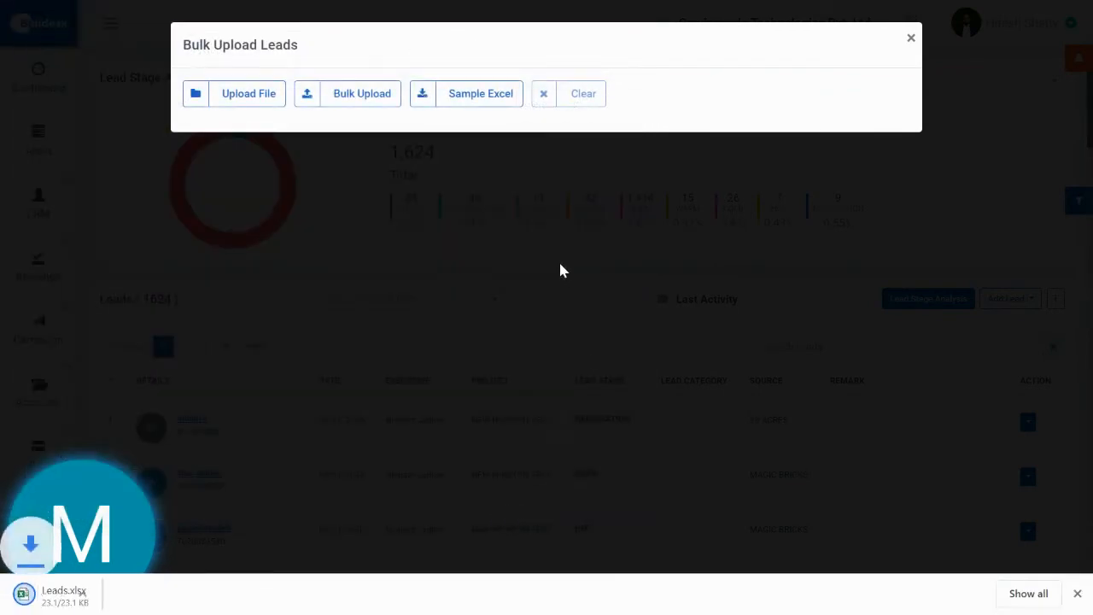
{"action": "left_click", "coordinate": [78, 603]}
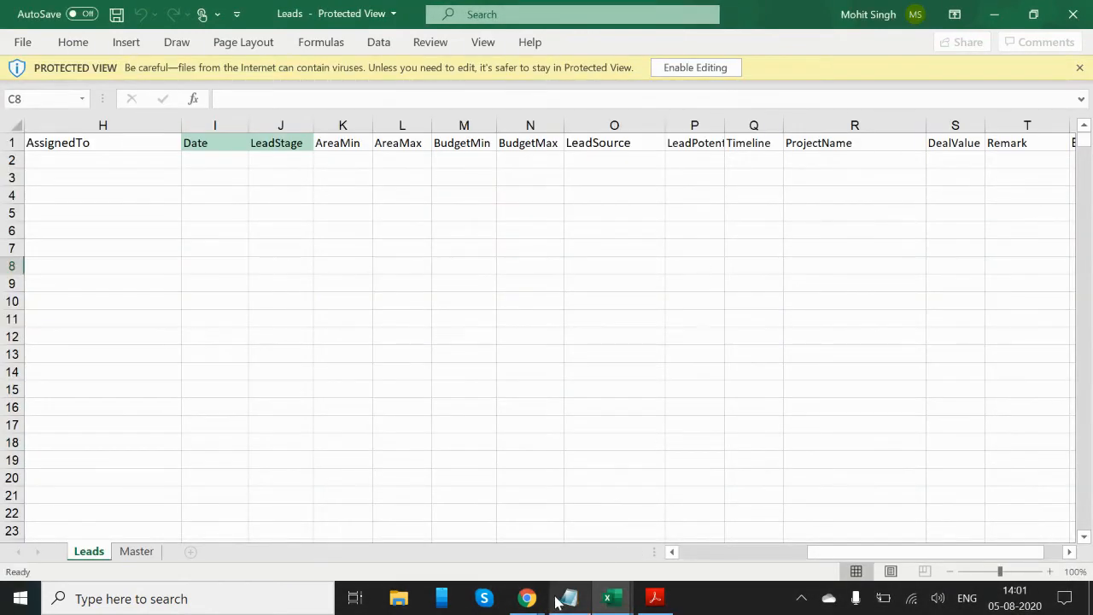
{"action": "mouse_move", "coordinate": [528, 598]}
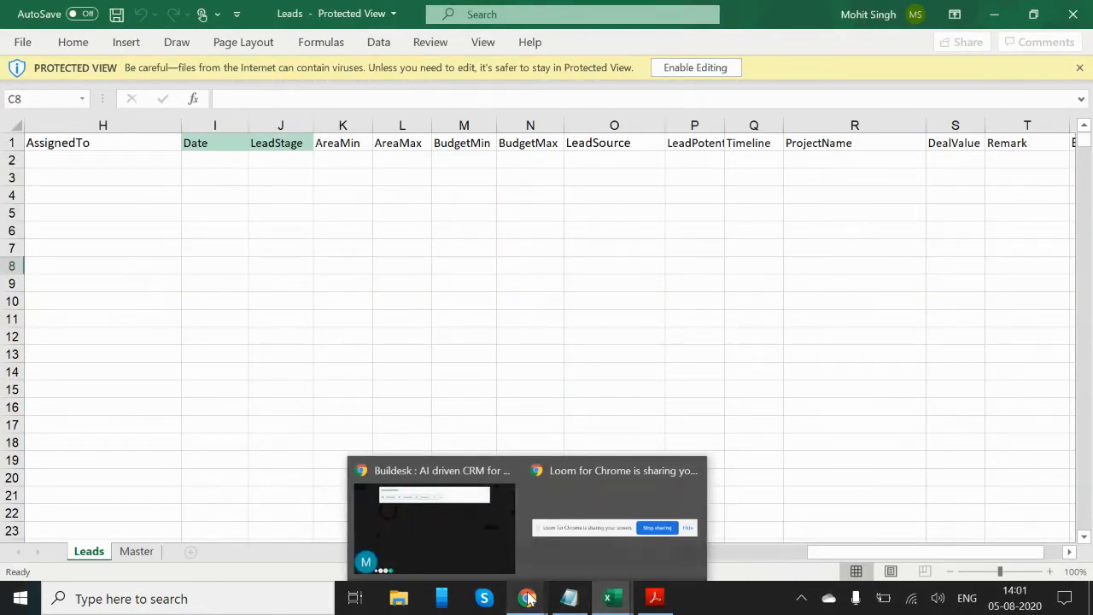
{"action": "left_click", "coordinate": [464, 515]}
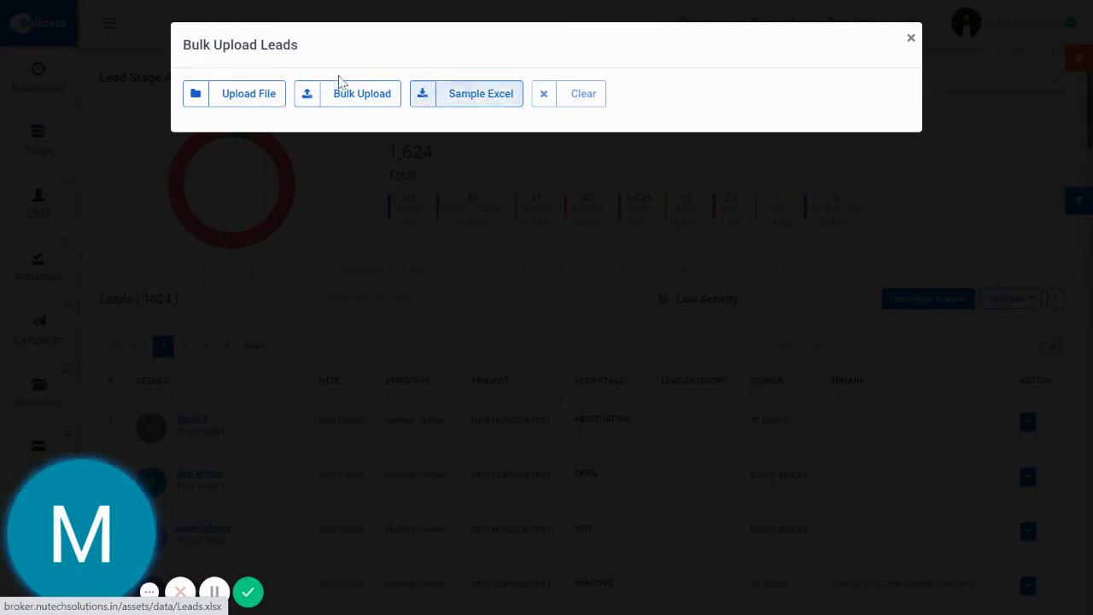
Step: Try a bulk upload without a file, cancel choosing a file, and close the Bulk Upload Leads dialog
{"action": "left_click", "coordinate": [382, 100]}
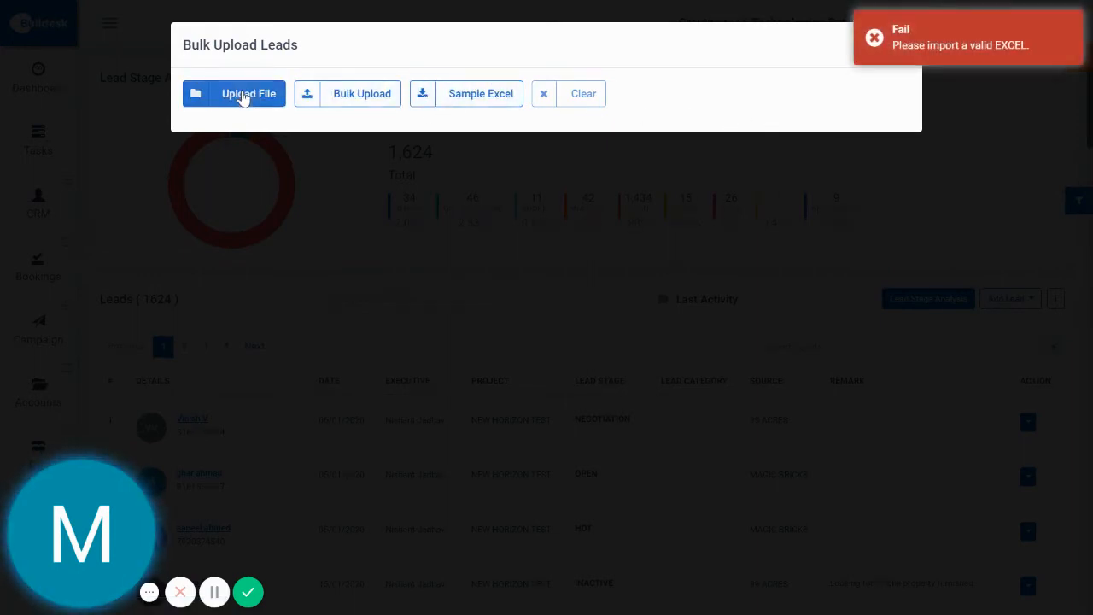
{"action": "left_click", "coordinate": [243, 96]}
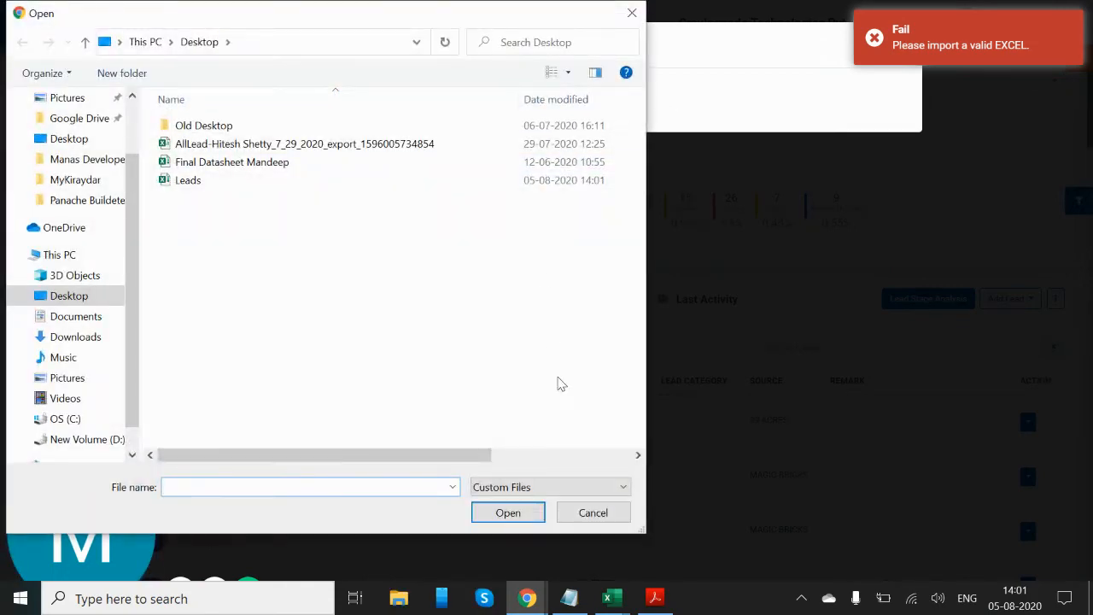
{"action": "left_click", "coordinate": [593, 513]}
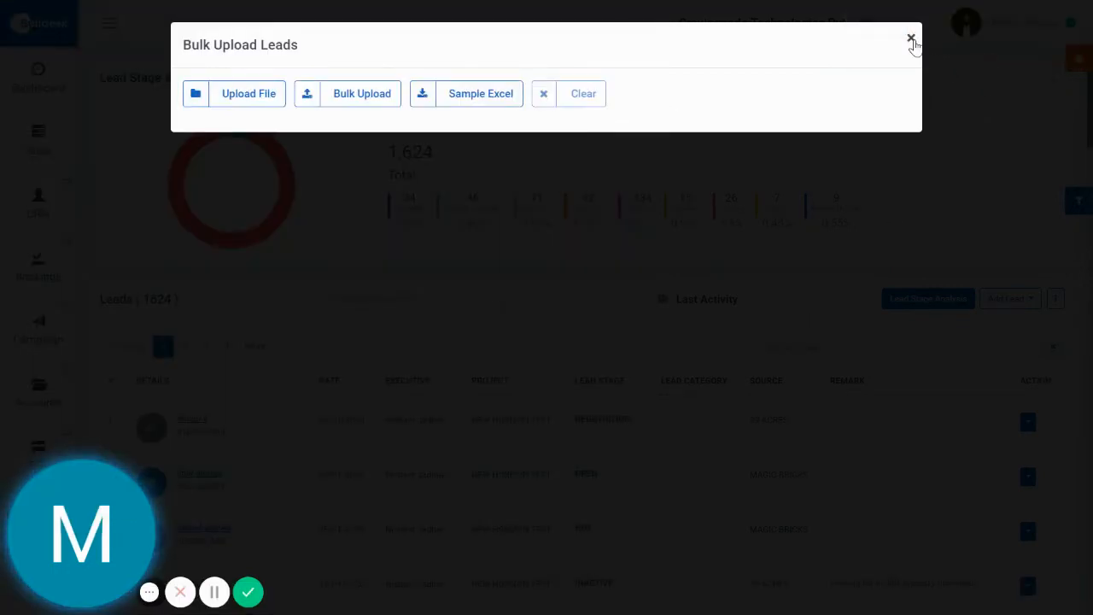
{"action": "left_click", "coordinate": [911, 40]}
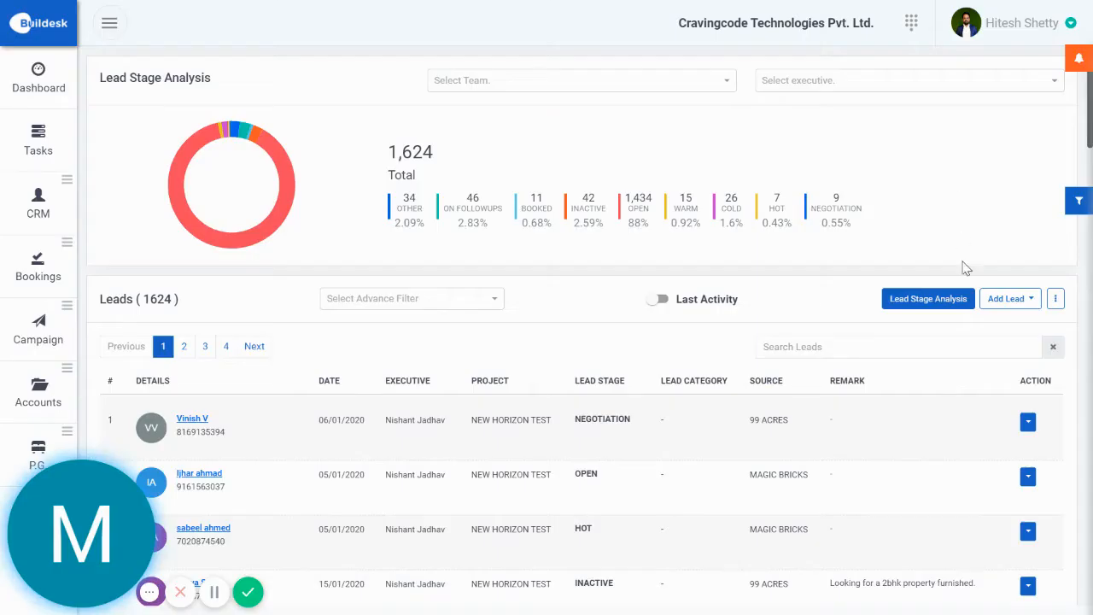
Step: Check the Bulk Download and Table Download options for leads and look over the leads table
{"action": "left_click", "coordinate": [1056, 300]}
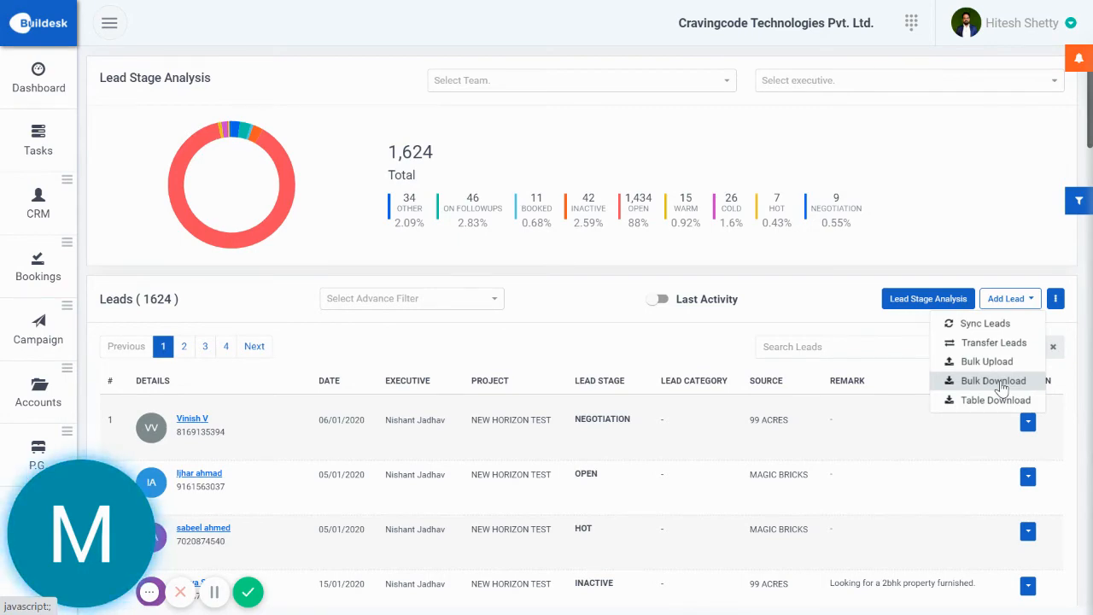
{"action": "scroll", "coordinate": [619, 304], "scroll_direction": "down", "scroll_amount": 3}
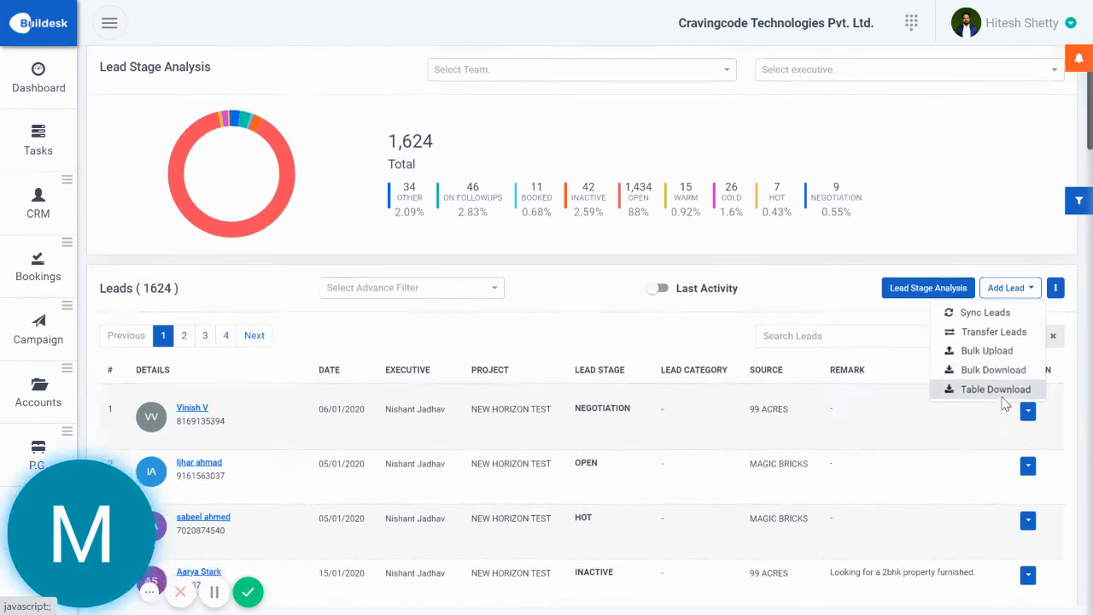
{"action": "scroll", "coordinate": [620, 305], "scroll_direction": "down", "scroll_amount": 10}
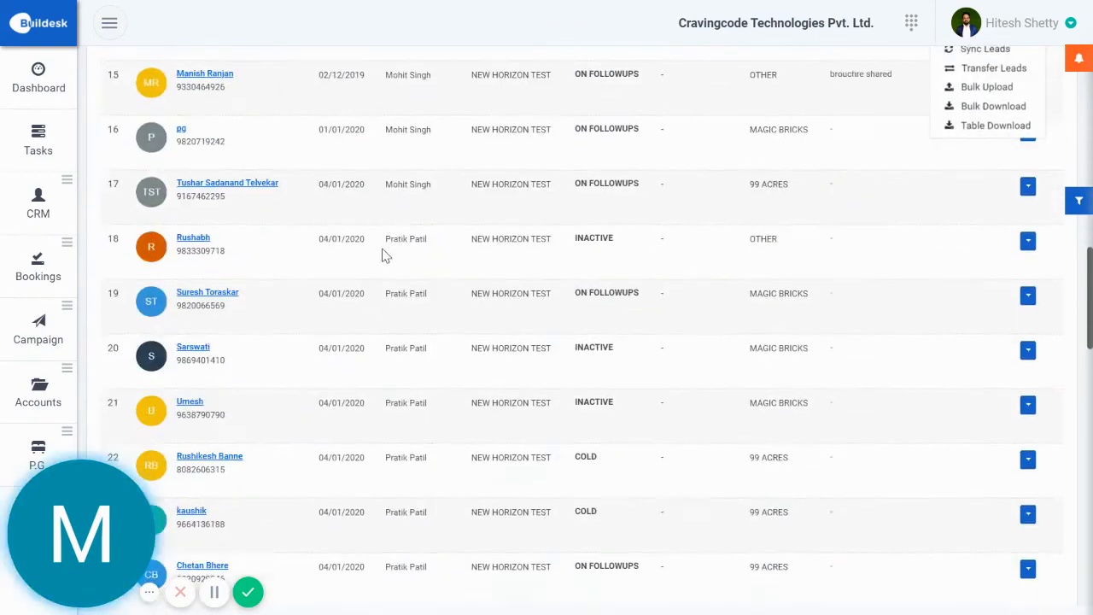
{"action": "scroll", "coordinate": [391, 264], "scroll_direction": "up", "scroll_amount": 9}
{"action": "scroll", "coordinate": [391, 264], "scroll_direction": "up", "scroll_amount": 4}
Step: Apply the Fresh advance filter to the leads, look over the list, and check the Table Download option without running it
{"action": "left_click", "coordinate": [417, 300]}
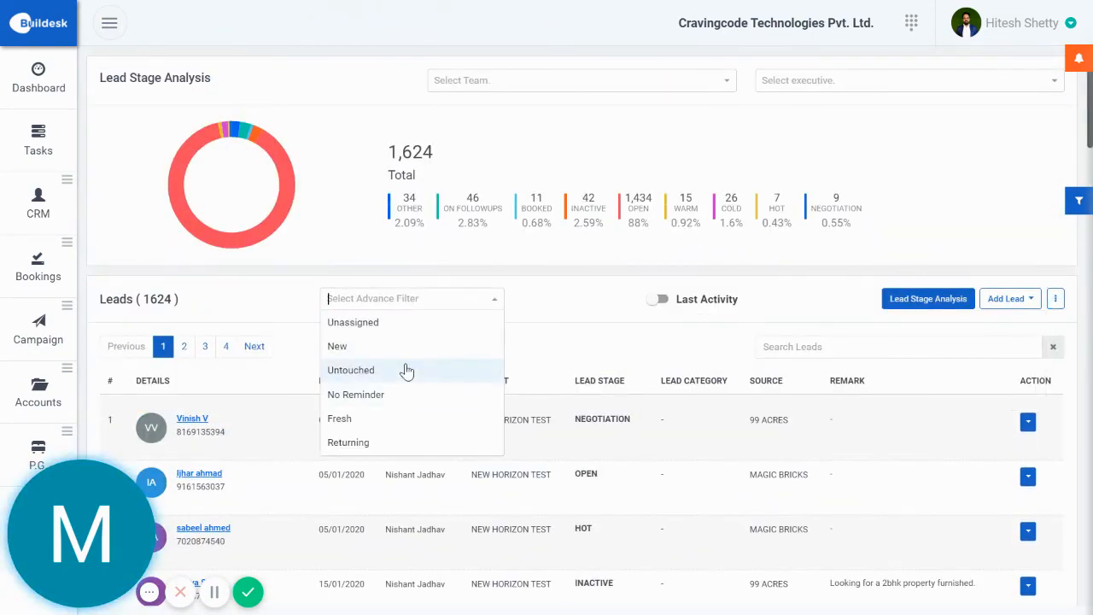
{"action": "left_click", "coordinate": [410, 420]}
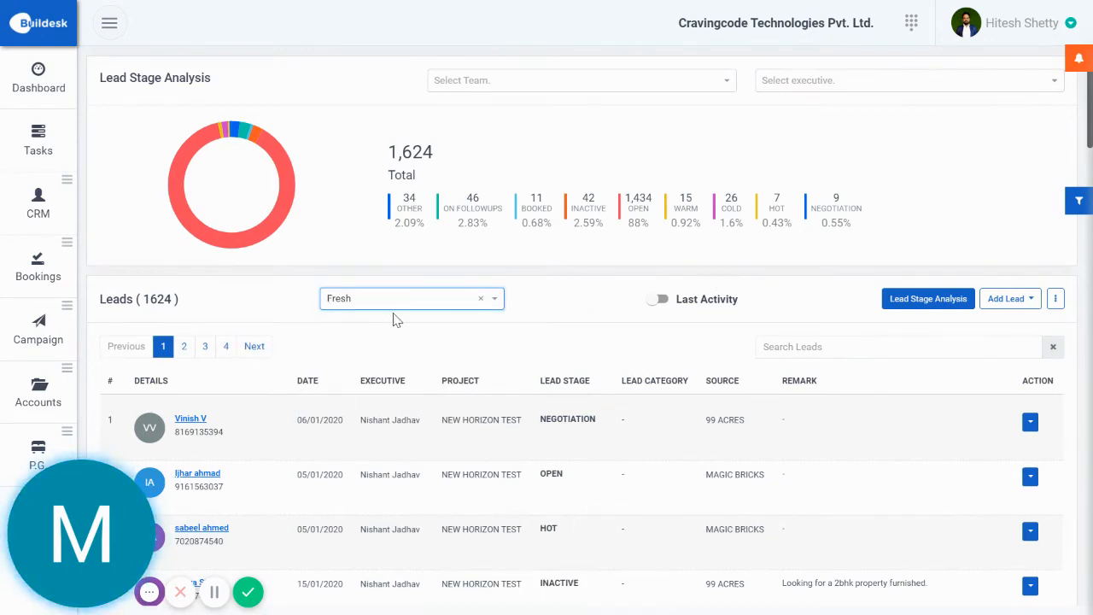
{"action": "scroll", "coordinate": [662, 386], "scroll_direction": "down", "scroll_amount": 5}
{"action": "scroll", "coordinate": [657, 385], "scroll_direction": "down", "scroll_amount": 5}
{"action": "scroll", "coordinate": [654, 385], "scroll_direction": "up", "scroll_amount": 10}
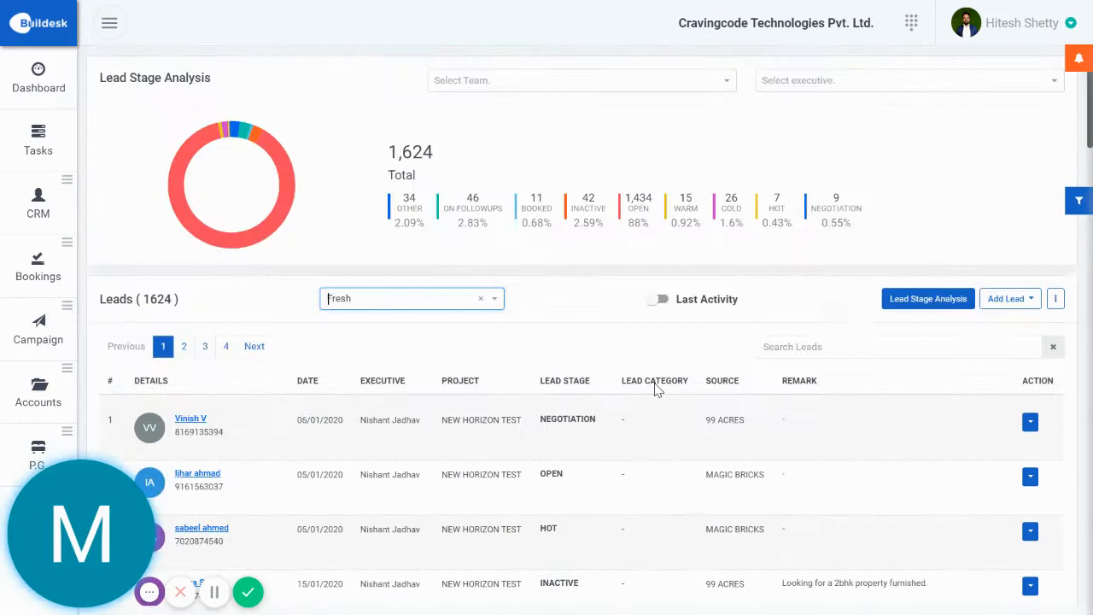
{"action": "left_click", "coordinate": [1055, 299]}
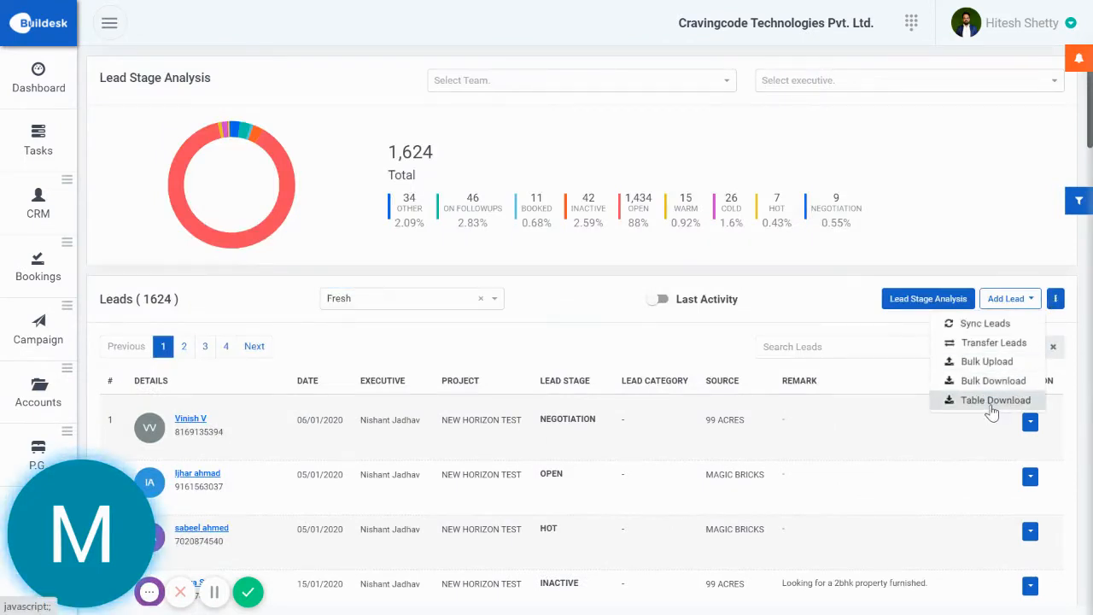
{"action": "left_click", "coordinate": [786, 321]}
Step: Search the leads by a customer's first name and look through the matching leads
{"action": "left_click", "coordinate": [876, 353]}
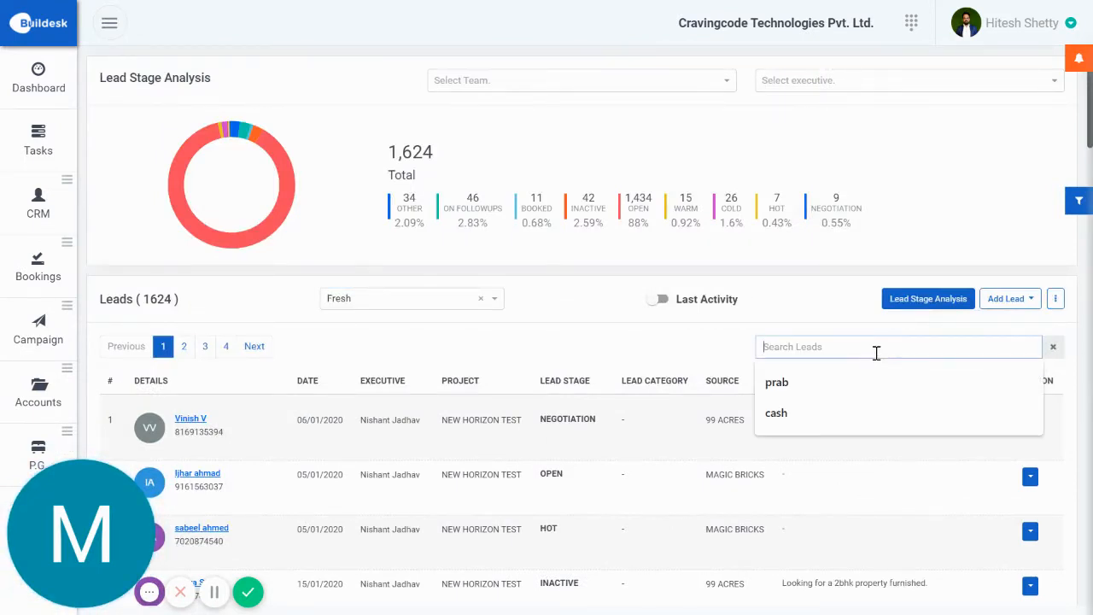
{"action": "type", "text": "MOHBI"}
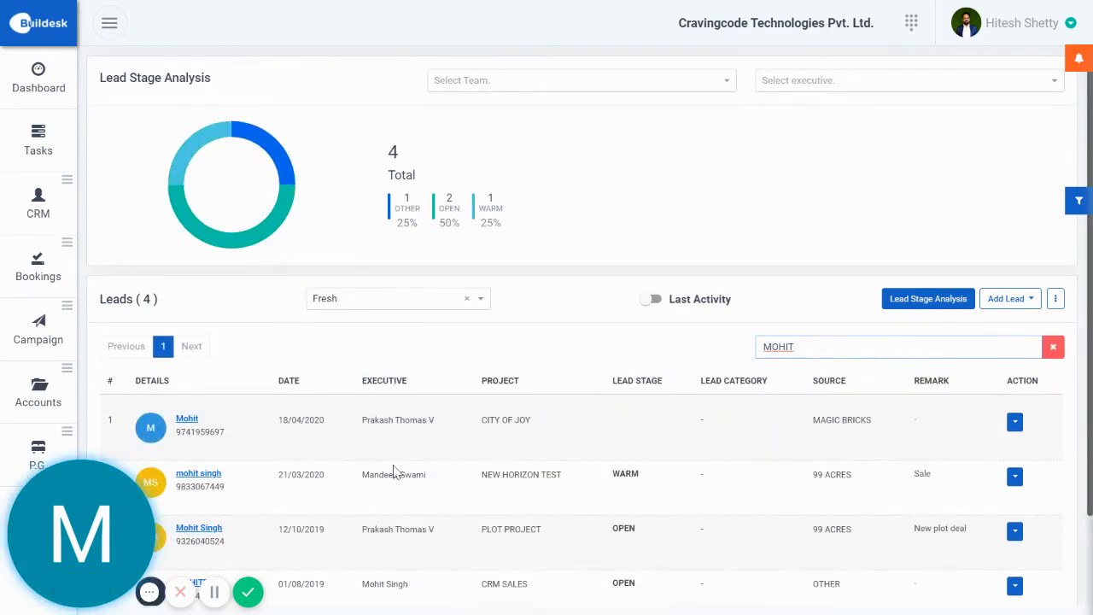
{"action": "scroll", "coordinate": [654, 383], "scroll_direction": "down", "scroll_amount": 2}
{"action": "scroll", "coordinate": [403, 361], "scroll_direction": "up", "scroll_amount": 2}
Step: Remove the Fresh advance filter and clear the lead search text
{"action": "left_click", "coordinate": [467, 300]}
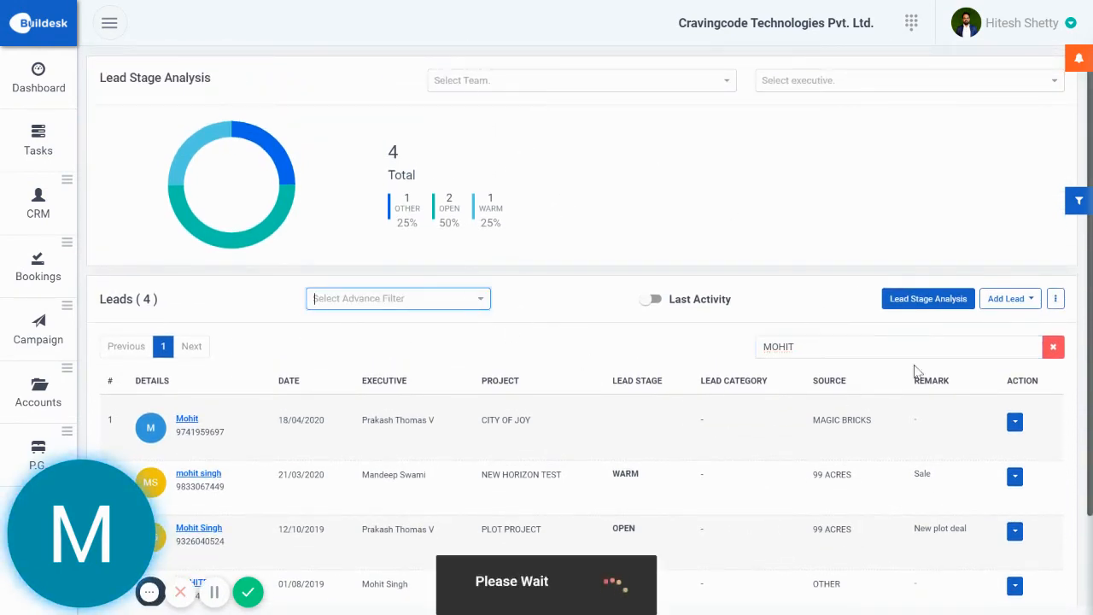
{"action": "scroll", "coordinate": [561, 367], "scroll_direction": "down", "scroll_amount": 2}
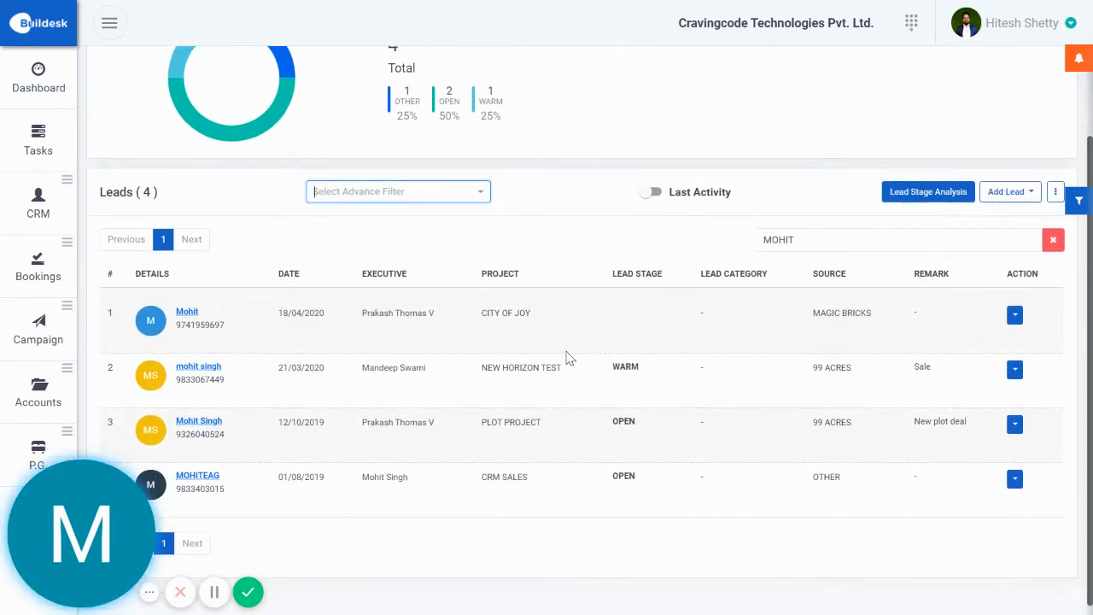
{"action": "scroll", "coordinate": [566, 356], "scroll_direction": "up", "scroll_amount": 2}
{"action": "left_click", "coordinate": [878, 346]}
{"action": "double_click", "coordinate": [878, 346]}
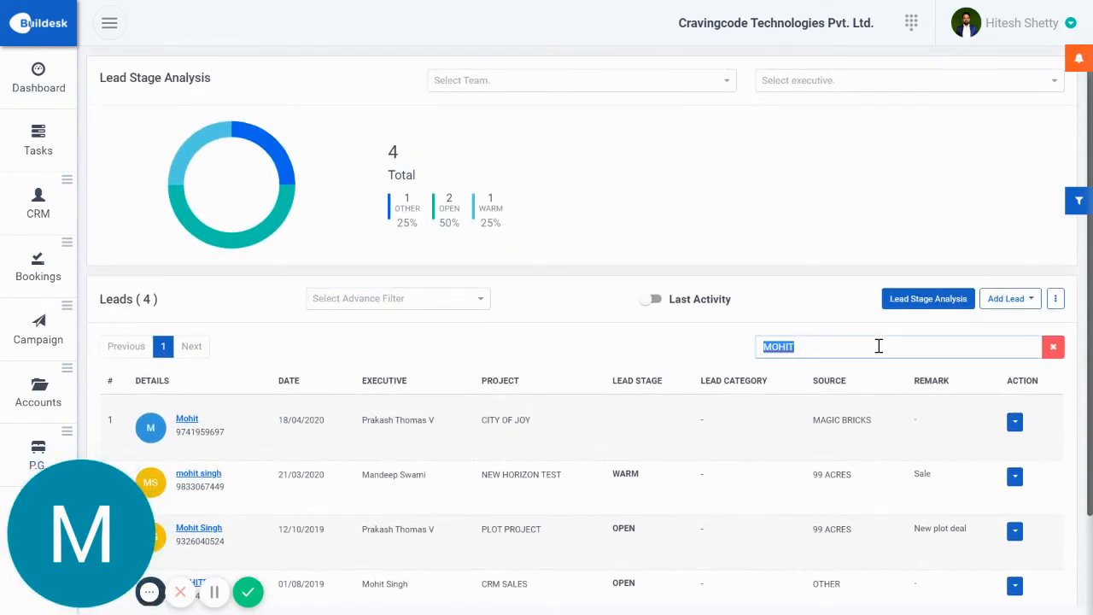
{"action": "key", "text": "BackSpace"}
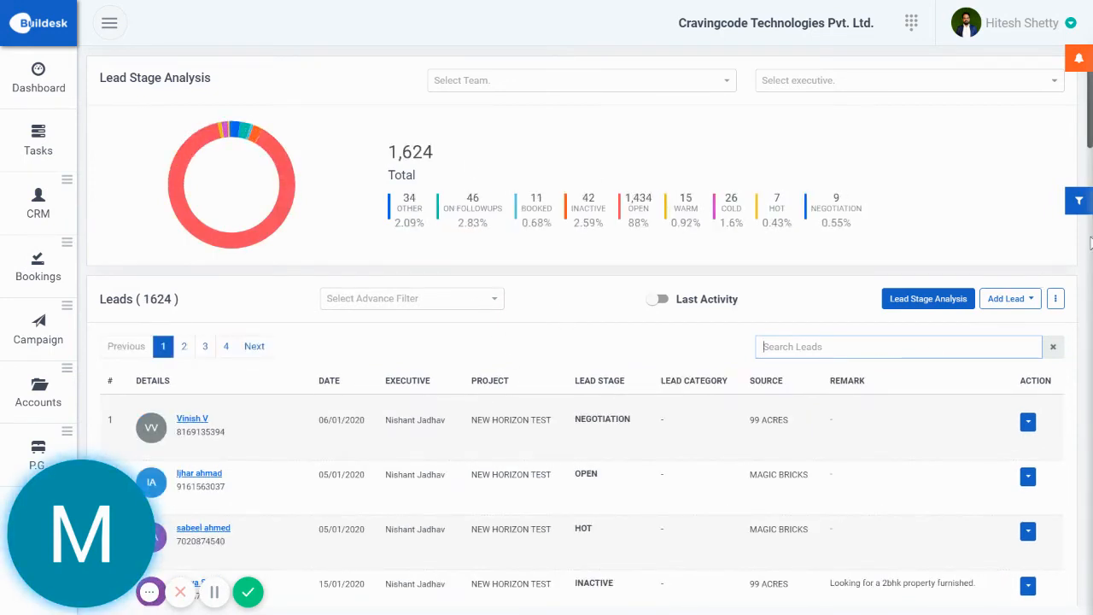
Step: Open the lead Filter panel and filter by one executive and the lead stage OPEN
{"action": "left_click", "coordinate": [1079, 205]}
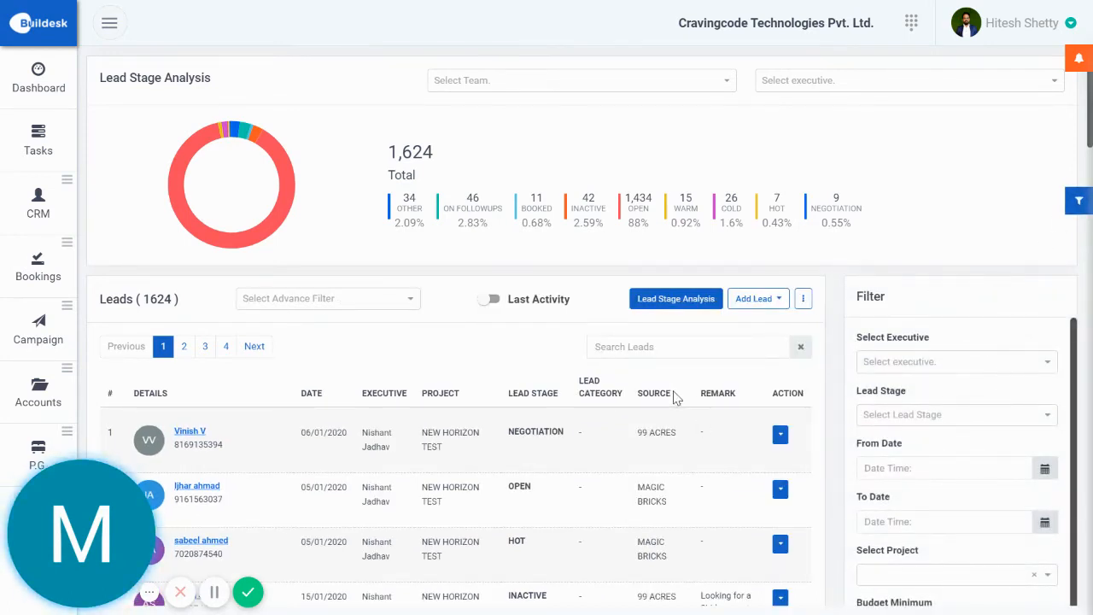
{"action": "left_click", "coordinate": [990, 367]}
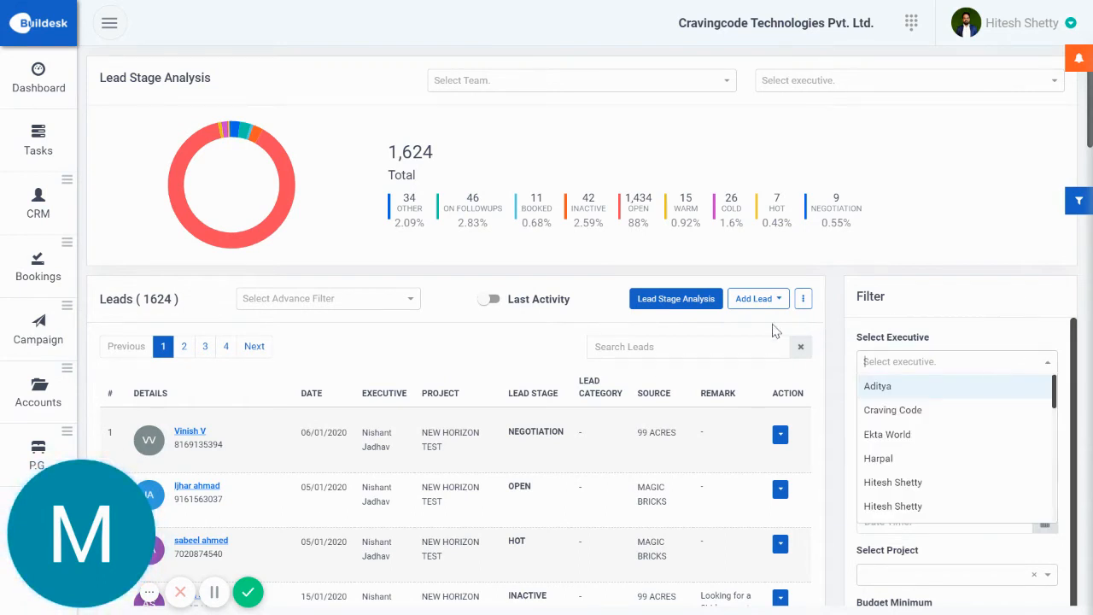
{"action": "scroll", "coordinate": [708, 308], "scroll_direction": "down", "scroll_amount": 3}
{"action": "left_click", "coordinate": [998, 145]}
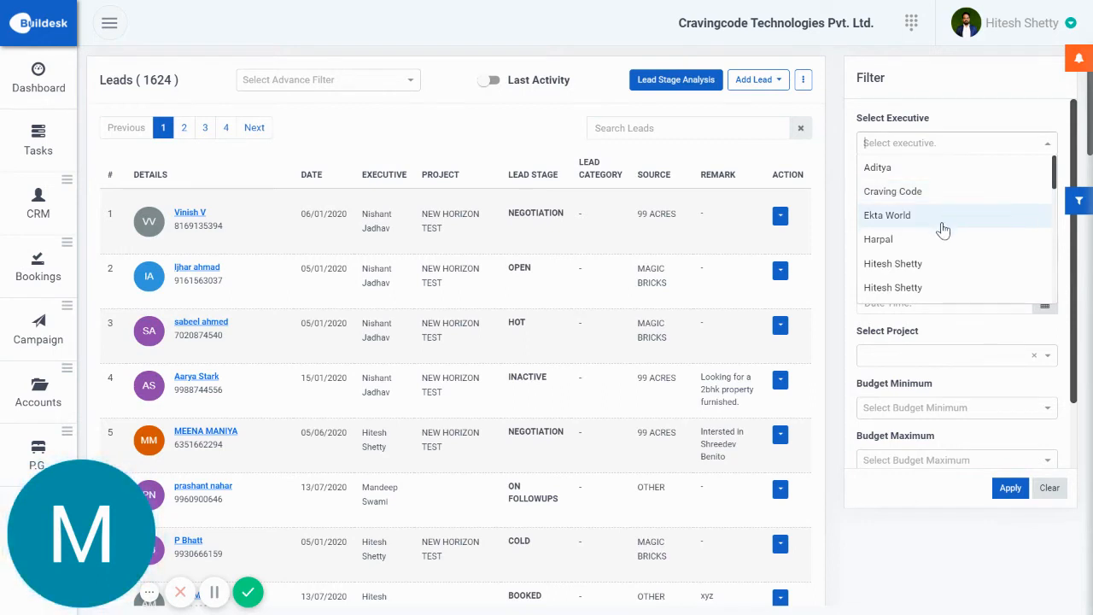
{"action": "left_click", "coordinate": [892, 263]}
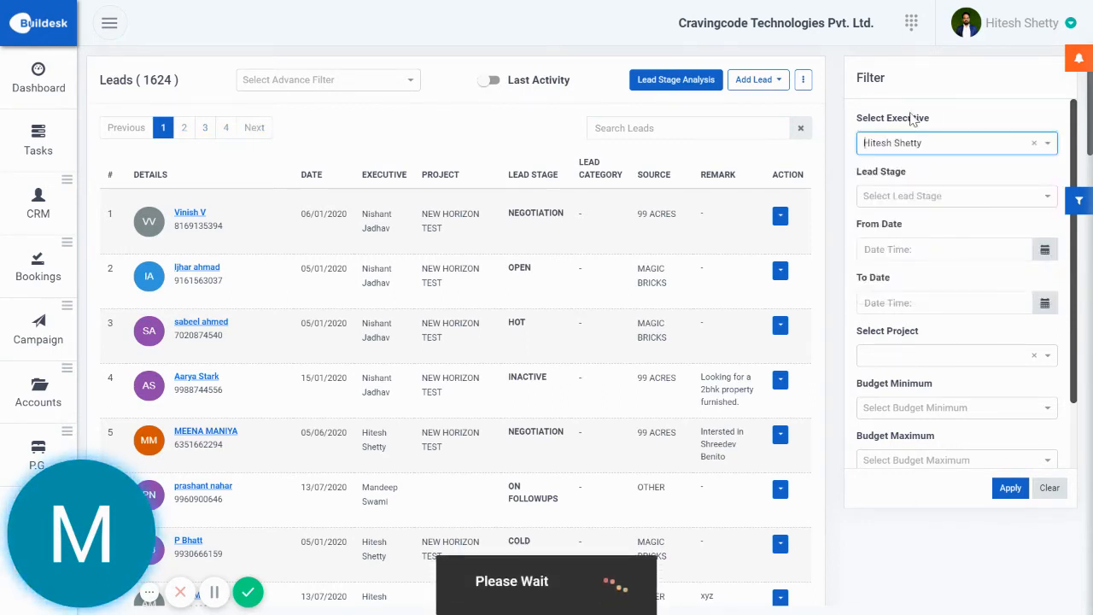
{"action": "left_click", "coordinate": [913, 195]}
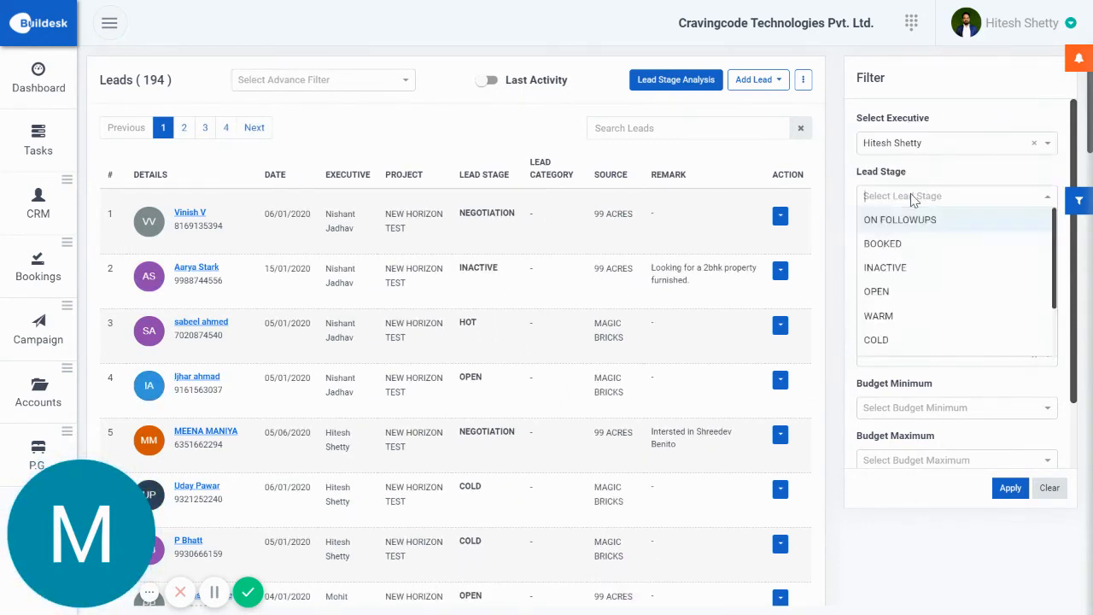
{"action": "left_click", "coordinate": [926, 291]}
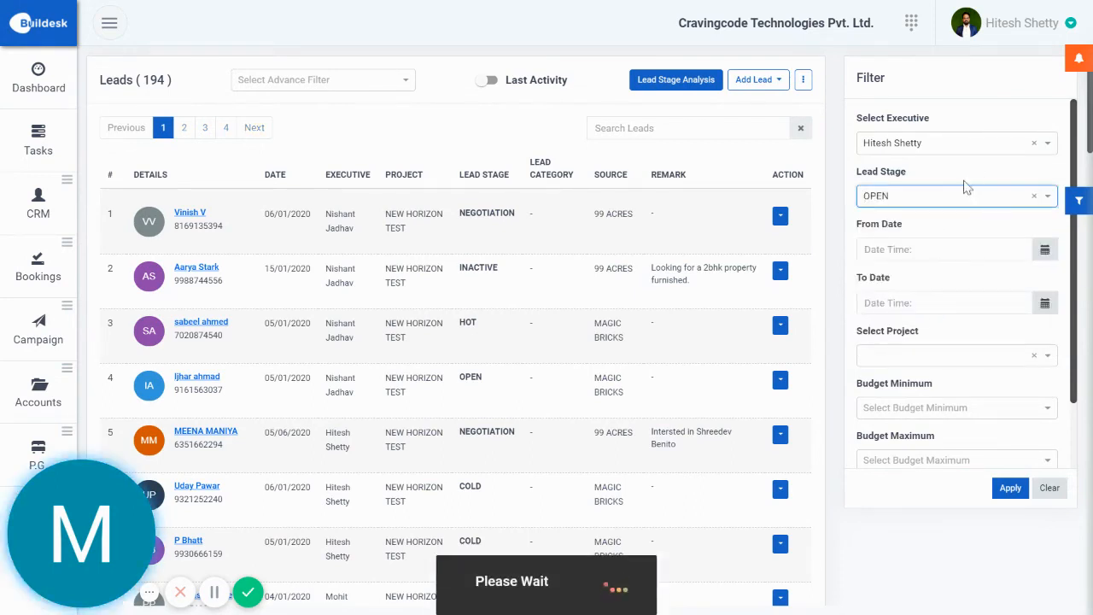
Step: Add the project ECOPARK ECO WINDS and the source 99 ACRES to the lead filter and apply it
{"action": "left_click", "coordinate": [988, 356]}
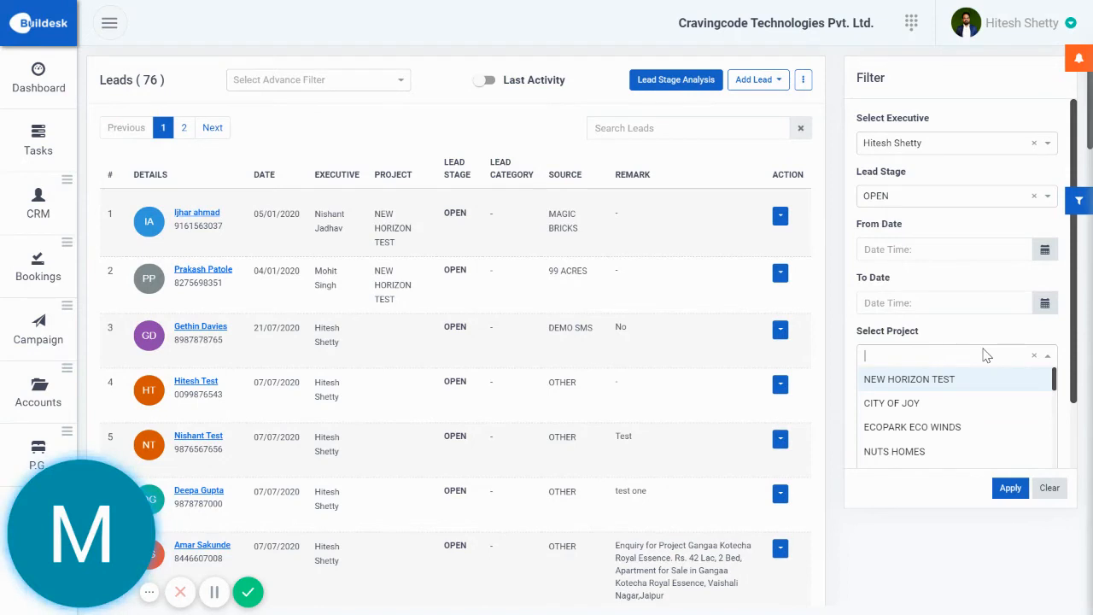
{"action": "left_click", "coordinate": [913, 427]}
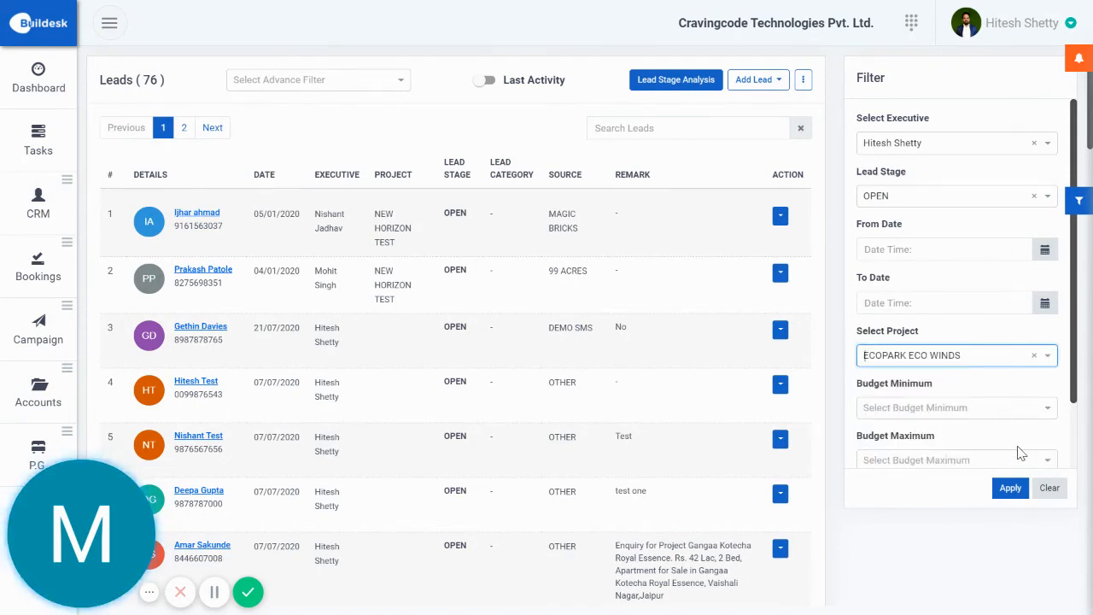
{"action": "scroll", "coordinate": [989, 379], "scroll_direction": "down", "scroll_amount": 1}
{"action": "left_click", "coordinate": [980, 438]}
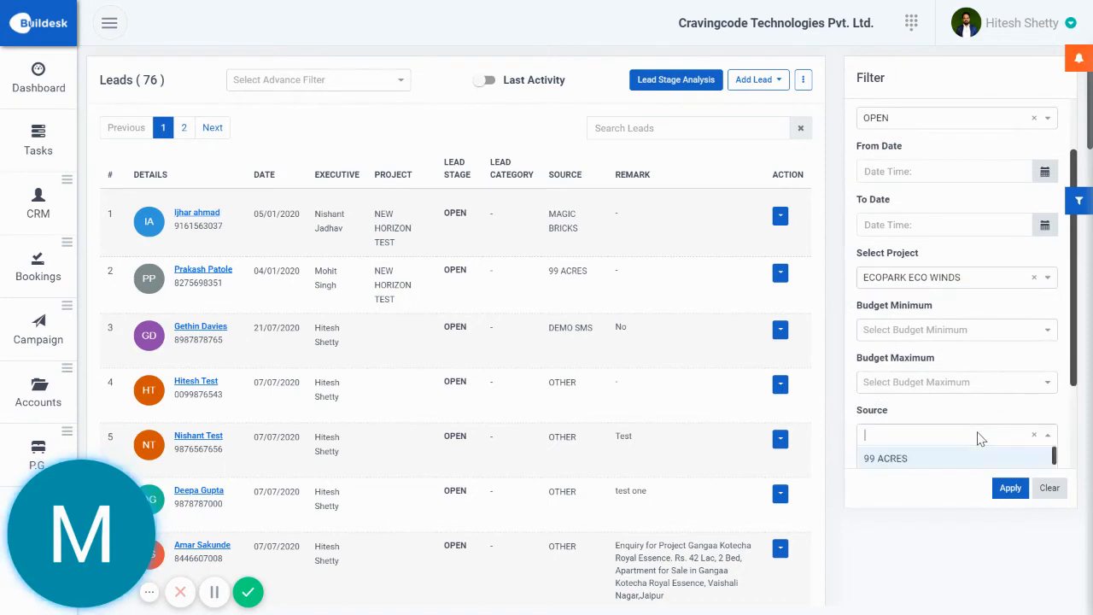
{"action": "left_click", "coordinate": [965, 454]}
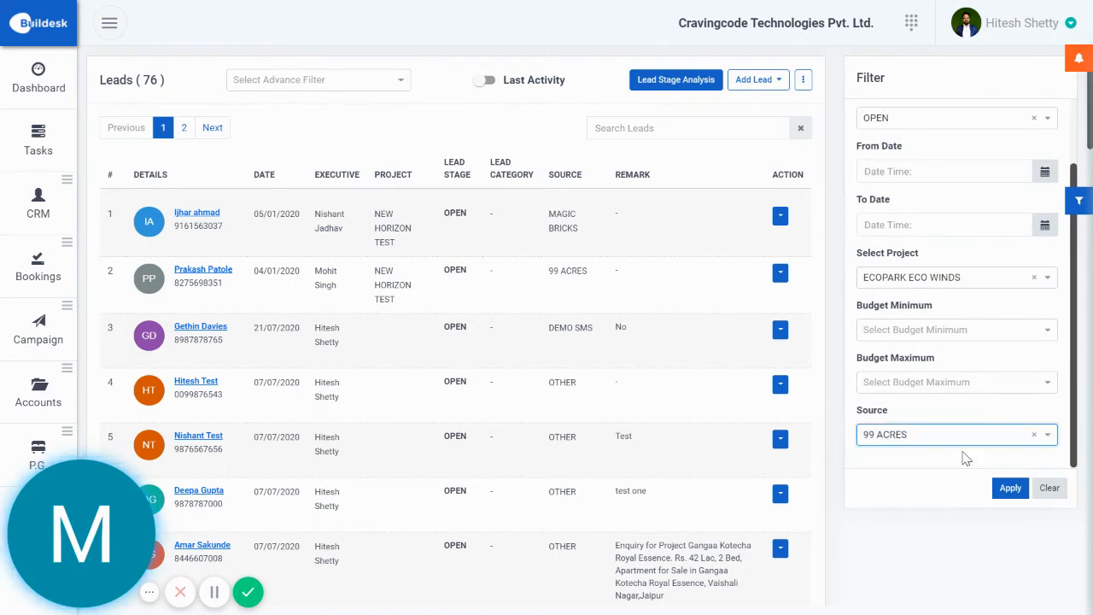
{"action": "left_click", "coordinate": [1011, 490]}
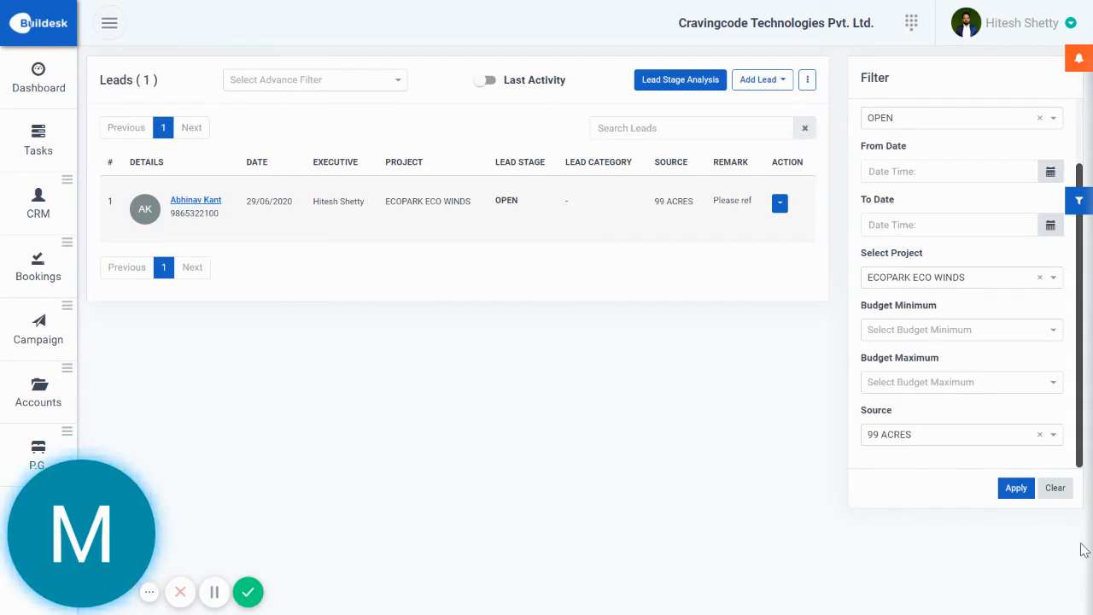
Step: Clear the lead filter and hide the Filter panel
{"action": "left_click", "coordinate": [1055, 489]}
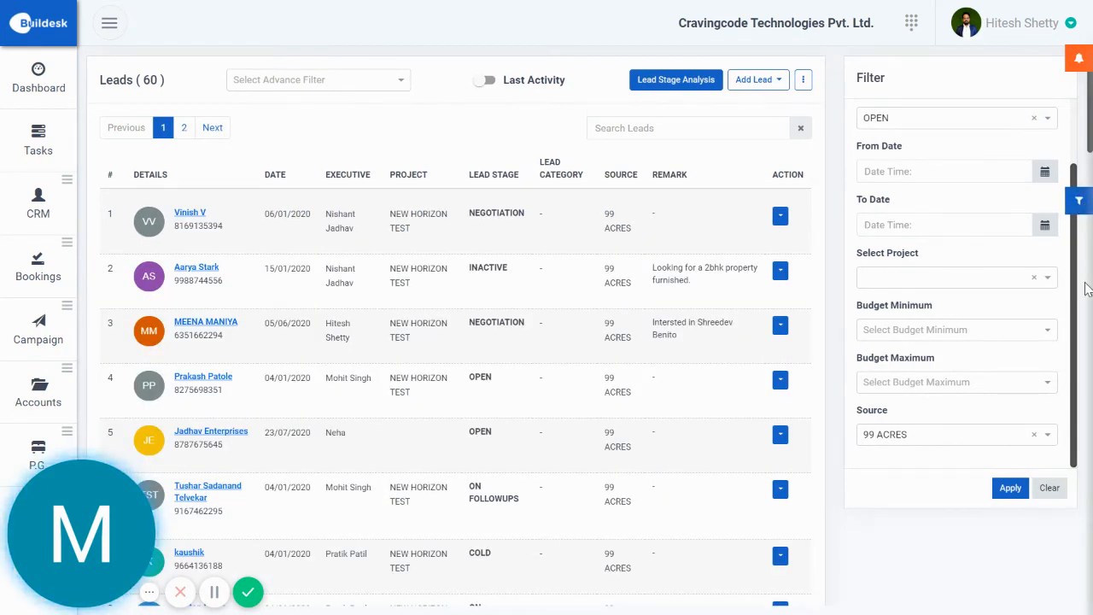
{"action": "left_click", "coordinate": [1078, 201]}
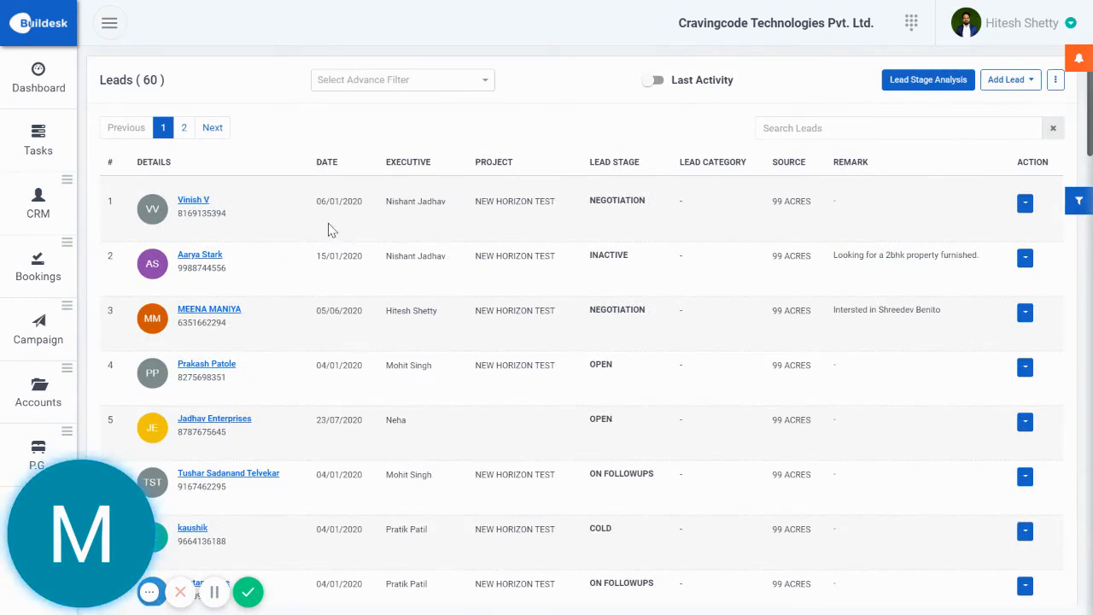
Step: View and close the first lead's Lead Information, and turn on Last Activity for the leads table
{"action": "left_click", "coordinate": [193, 202]}
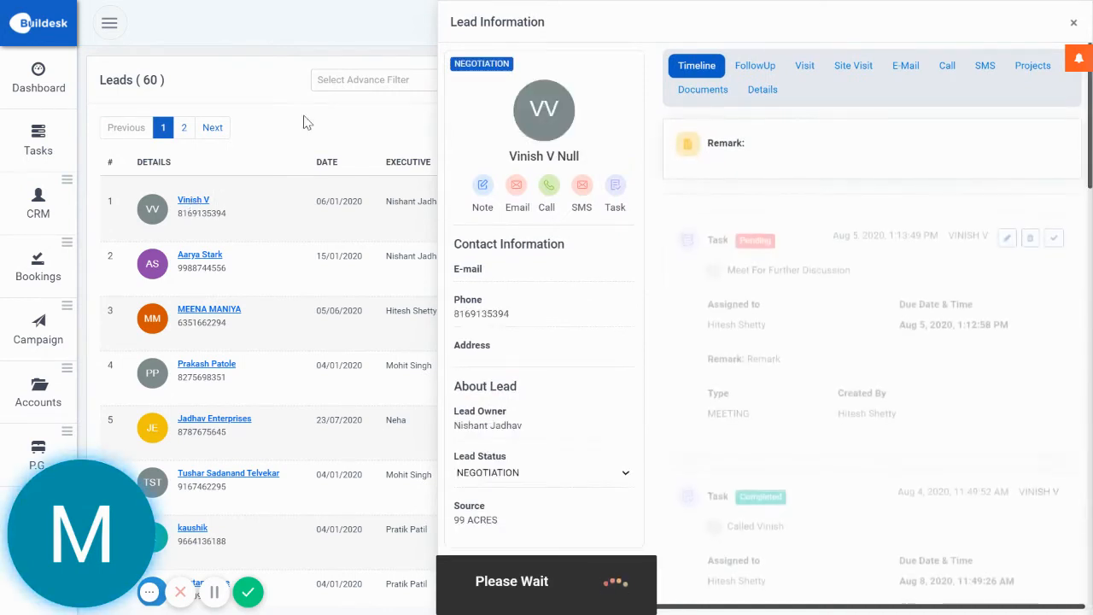
{"action": "left_click", "coordinate": [1075, 22]}
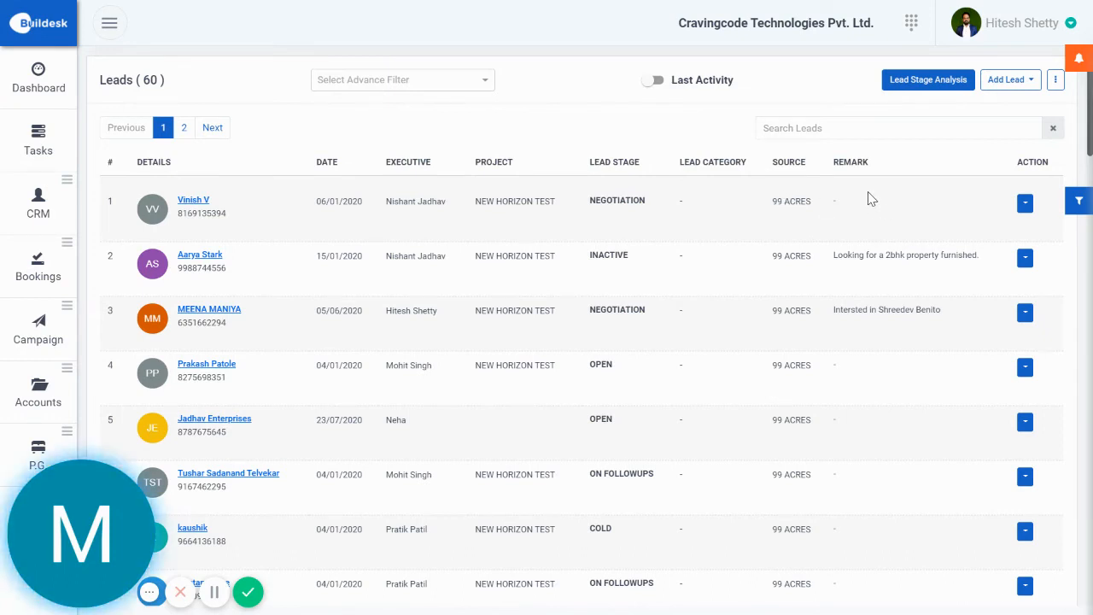
{"action": "left_click", "coordinate": [656, 83]}
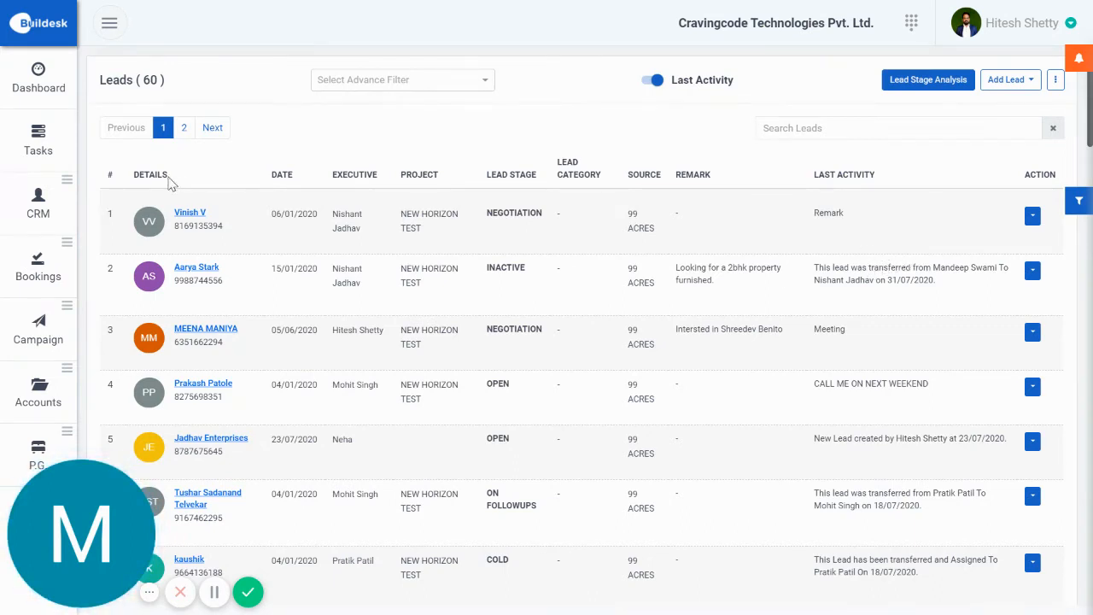
Step: Open the first lead's Lead Information again and examine its timeline of tasks, notes, stage changes and transfers, loading the older entries
{"action": "left_click", "coordinate": [182, 219]}
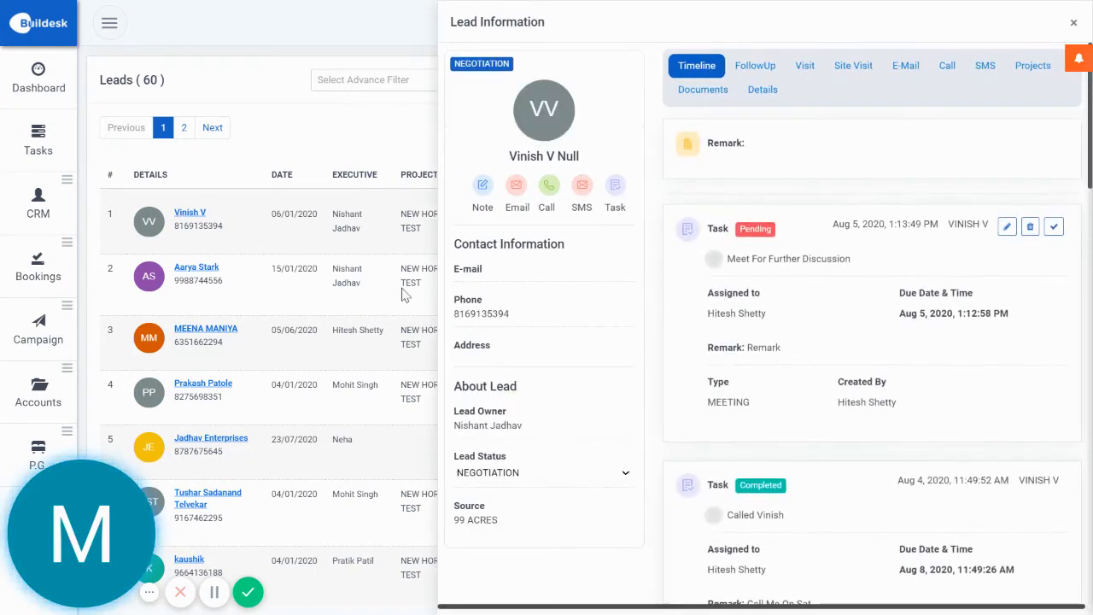
{"action": "scroll", "coordinate": [857, 333], "scroll_direction": "down", "scroll_amount": 10}
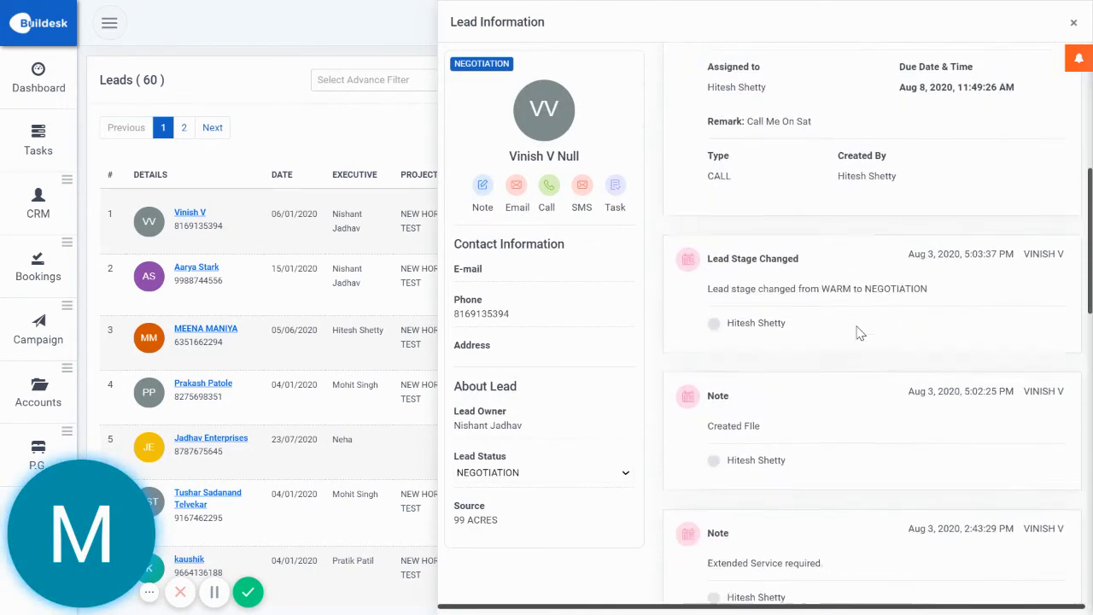
{"action": "scroll", "coordinate": [858, 333], "scroll_direction": "down", "scroll_amount": 10}
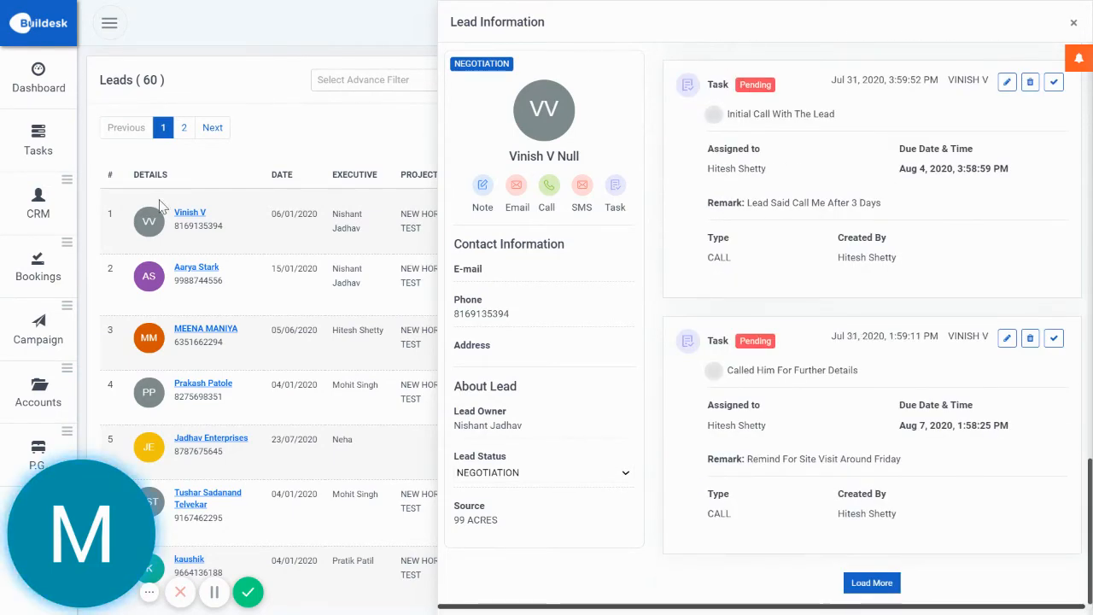
{"action": "left_click", "coordinate": [866, 582]}
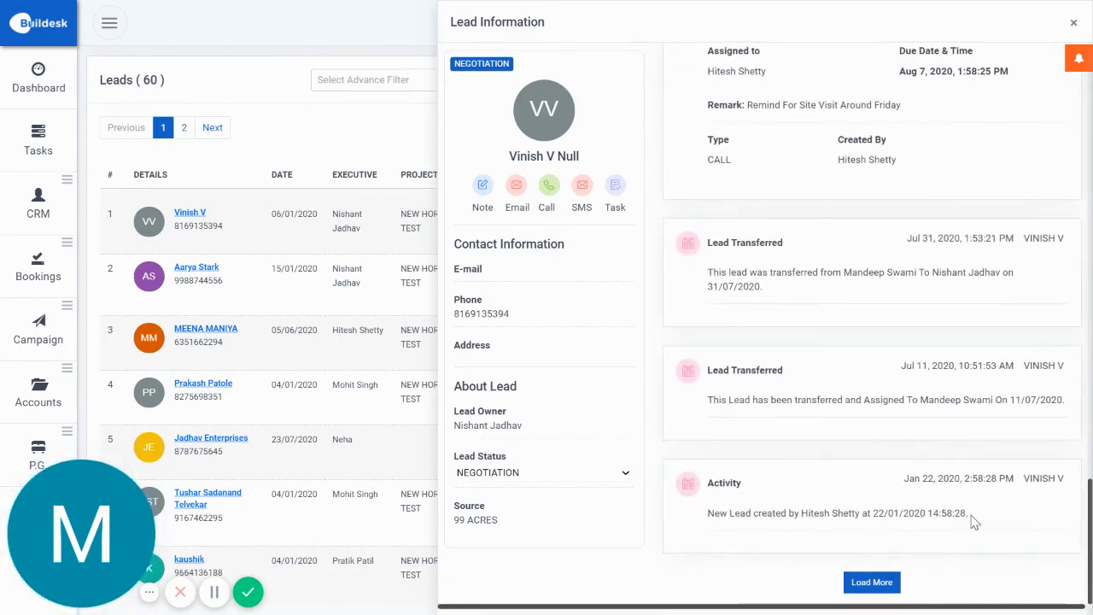
{"action": "scroll", "coordinate": [956, 510], "scroll_direction": "up", "scroll_amount": 1}
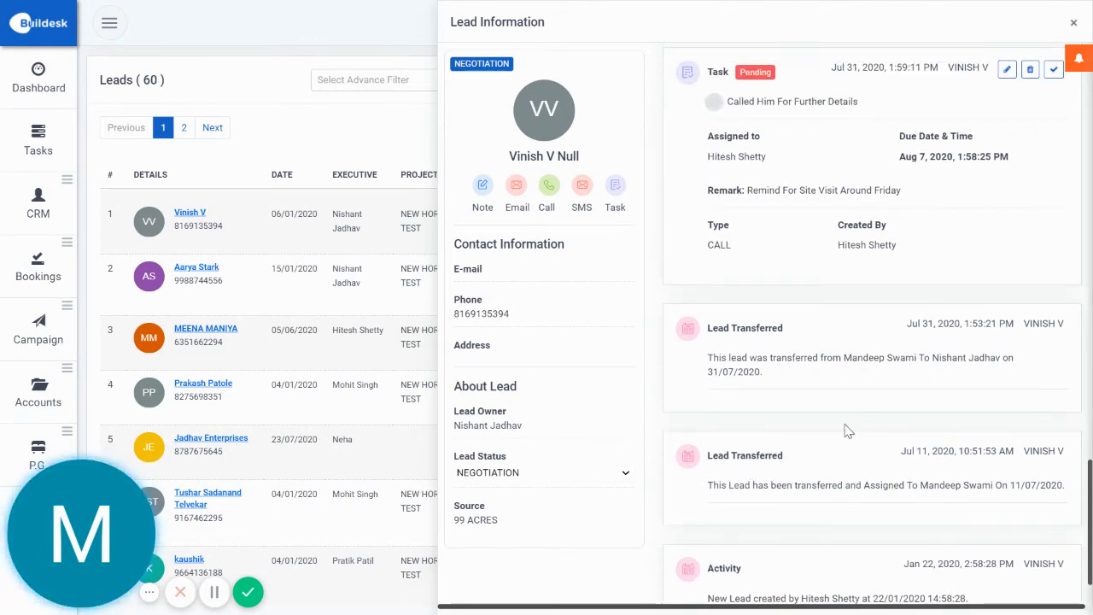
{"action": "scroll", "coordinate": [845, 431], "scroll_direction": "up", "scroll_amount": 2}
{"action": "scroll", "coordinate": [826, 308], "scroll_direction": "up", "scroll_amount": 6}
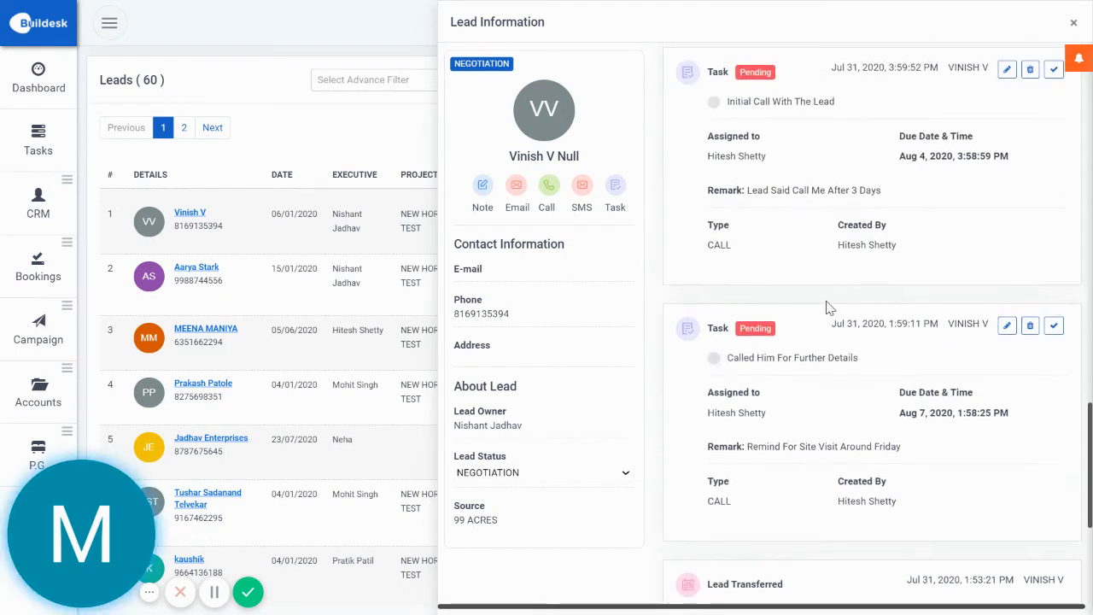
Step: Review the notes, tasks and stage changes in the lead's timeline, back up to the most recent entry
{"action": "scroll", "coordinate": [858, 296], "scroll_direction": "up", "scroll_amount": 4}
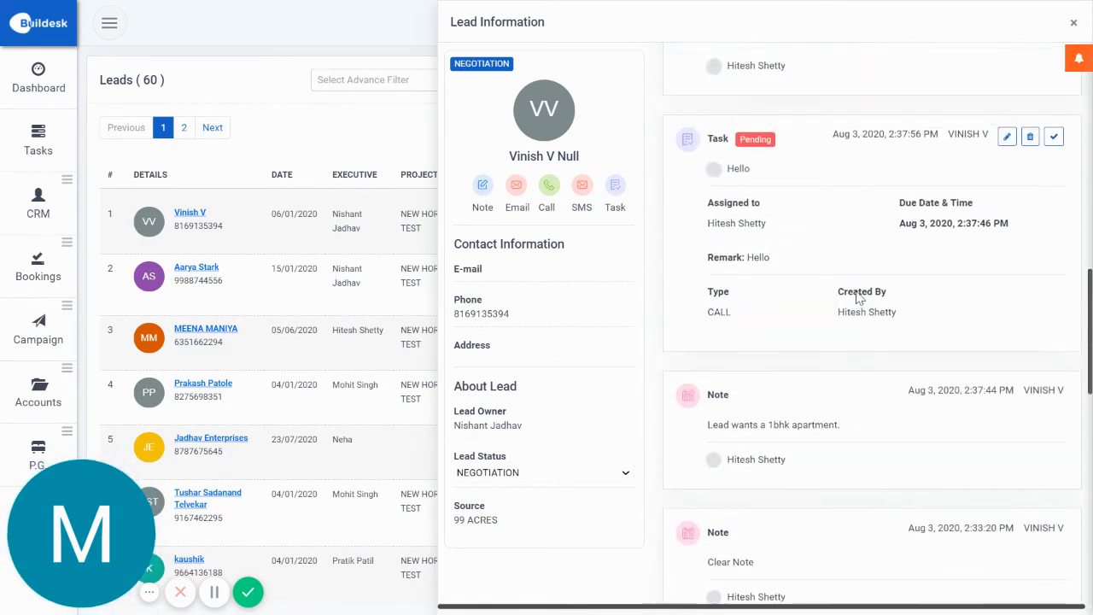
{"action": "scroll", "coordinate": [858, 299], "scroll_direction": "down", "scroll_amount": 3}
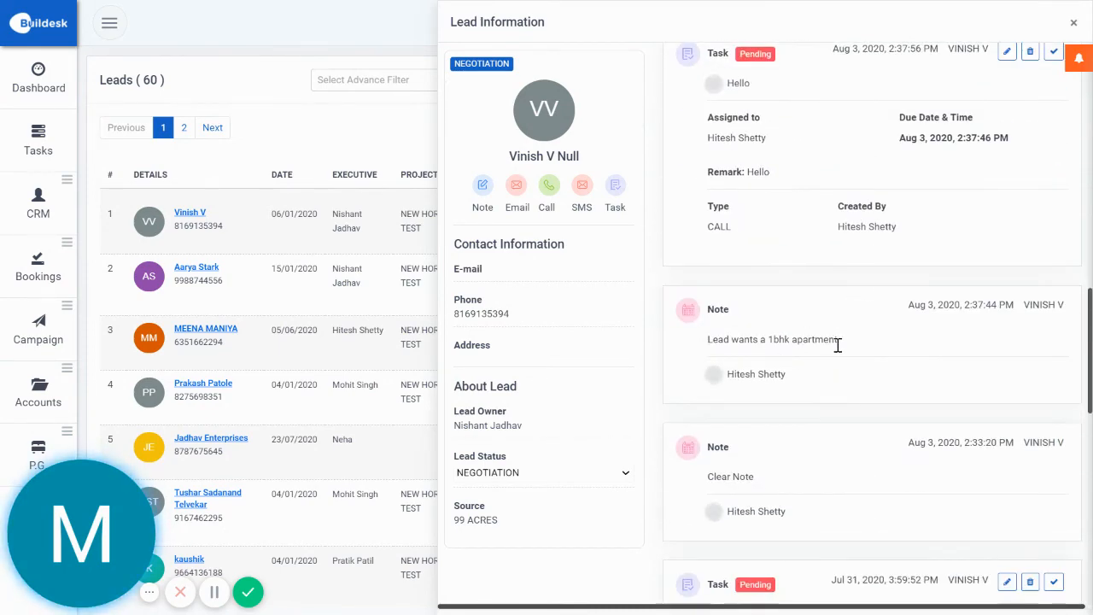
{"action": "scroll", "coordinate": [836, 341], "scroll_direction": "up", "scroll_amount": 4}
{"action": "scroll", "coordinate": [819, 293], "scroll_direction": "up", "scroll_amount": 4}
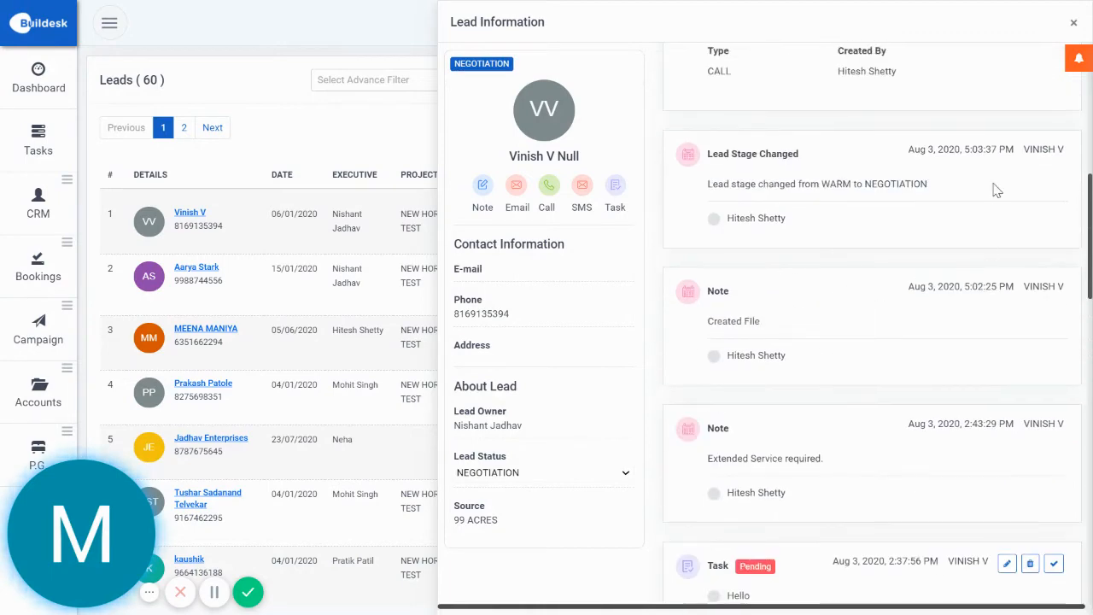
{"action": "scroll", "coordinate": [784, 235], "scroll_direction": "up", "scroll_amount": 5}
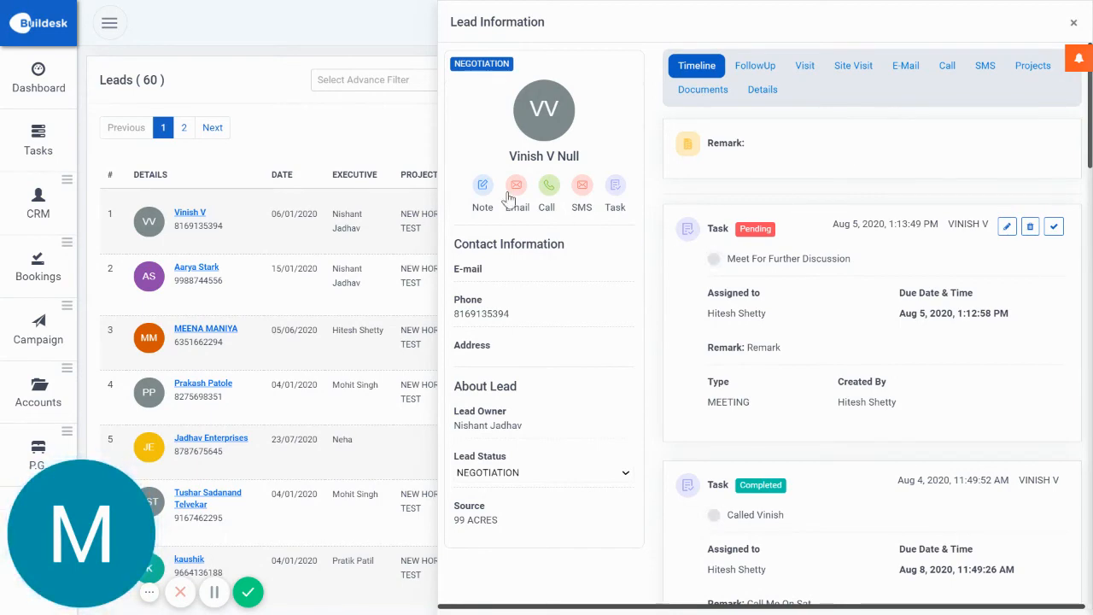
{"action": "scroll", "coordinate": [587, 364], "scroll_direction": "down", "scroll_amount": 2}
{"action": "scroll", "coordinate": [586, 365], "scroll_direction": "up", "scroll_amount": 2}
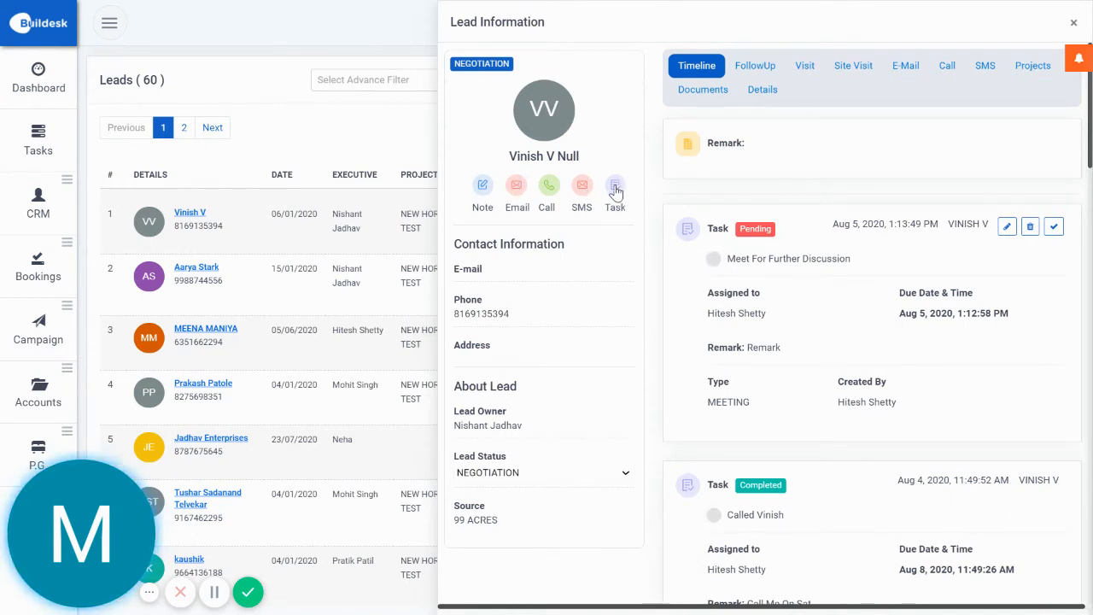
Step: Add the note "Checking the Online Demo for the deal." to the lead
{"action": "left_click", "coordinate": [483, 195]}
{"action": "left_click", "coordinate": [656, 97]}
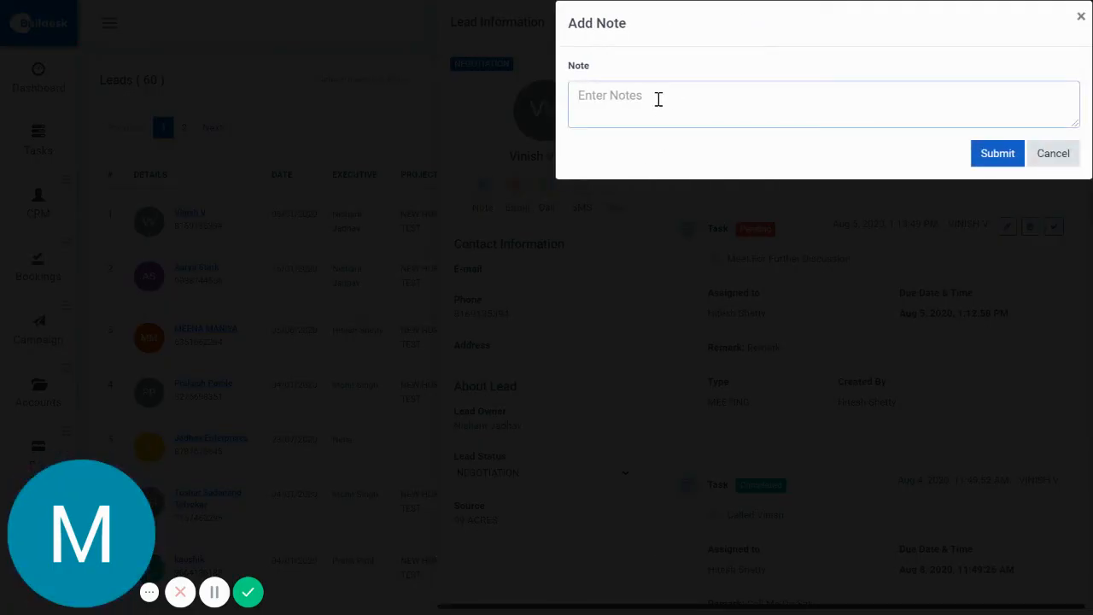
{"action": "type", "text": "Check"}
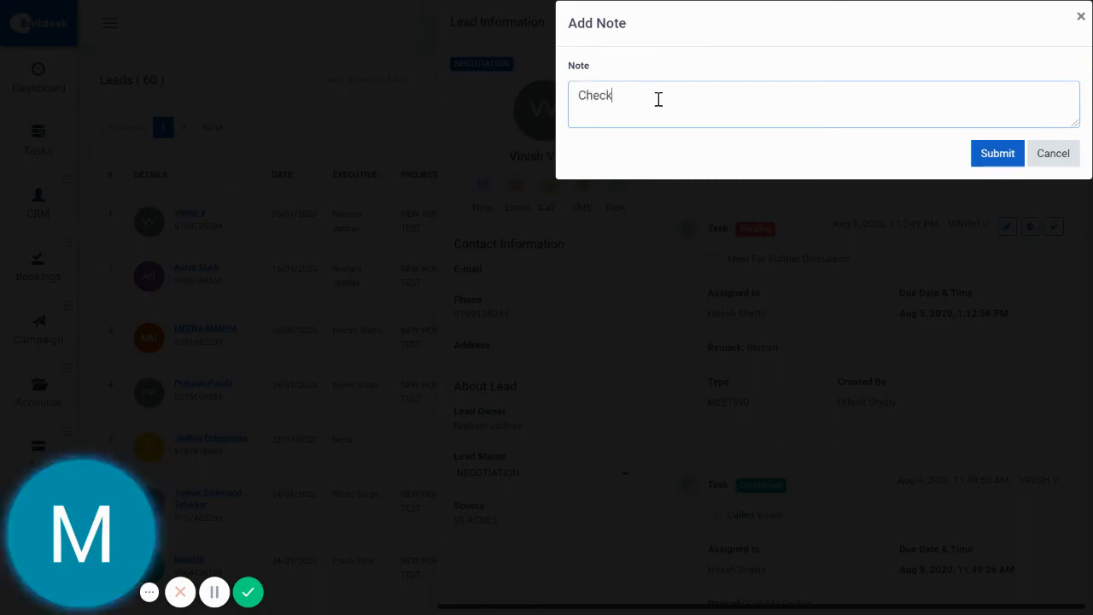
{"action": "type", "text": "ing the Online d"}
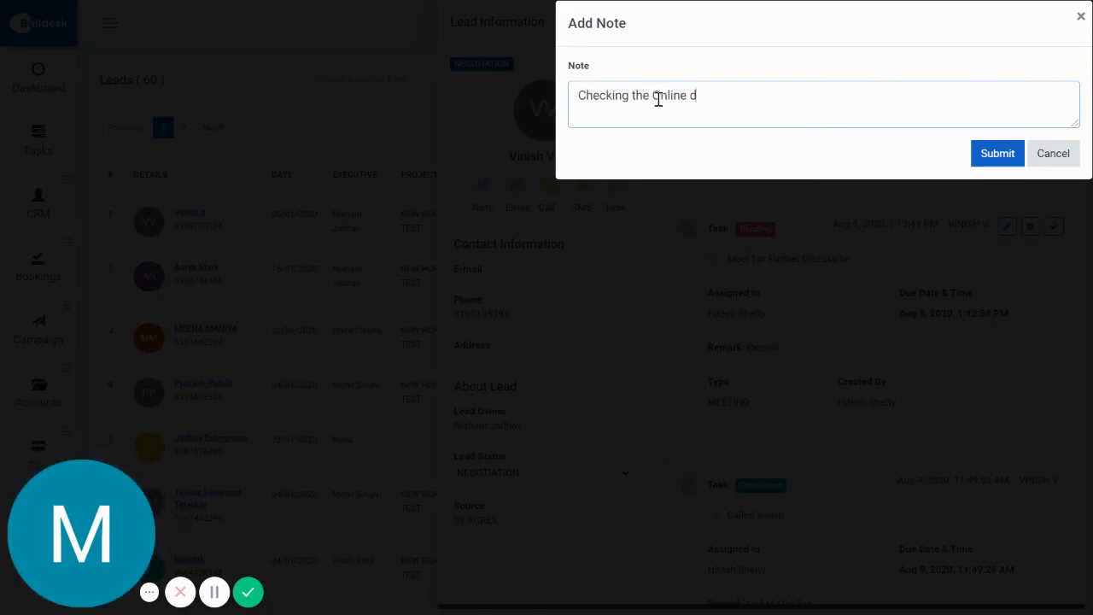
{"action": "type", "text": "emo for the deal."}
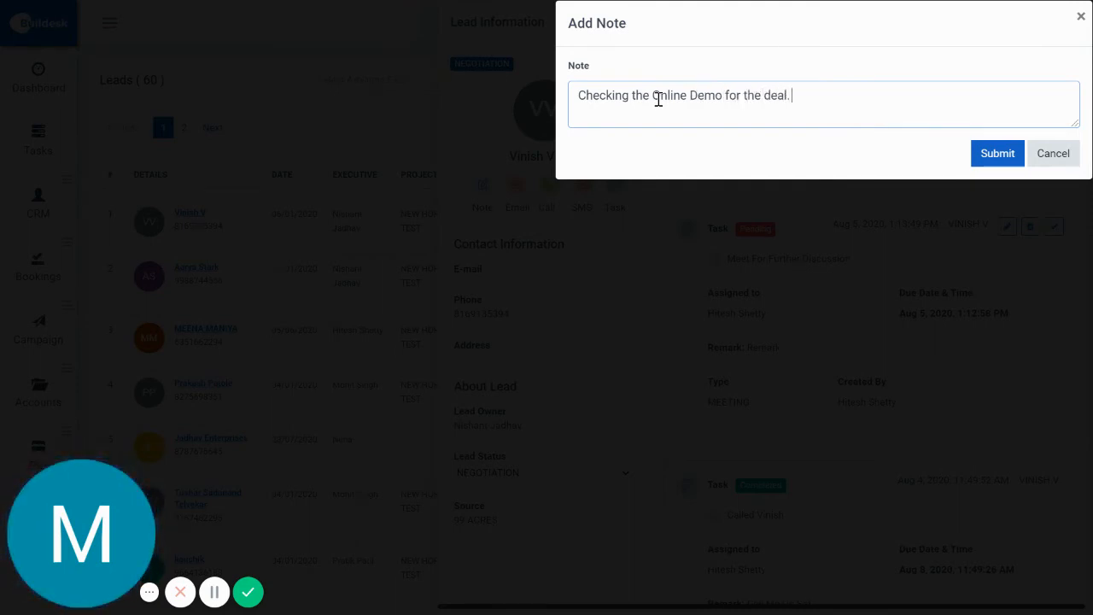
{"action": "left_click", "coordinate": [995, 159]}
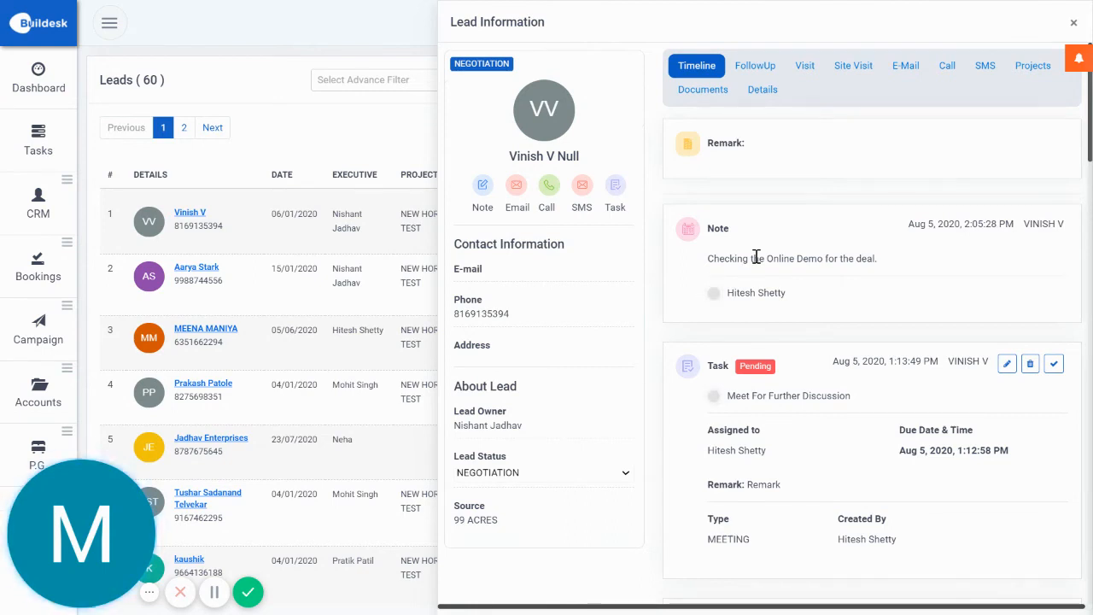
Step: Start a CALL task for the lead with the title "Call Update" and the remark "Lead will plan site visit in next week"
{"action": "left_click", "coordinate": [546, 190]}
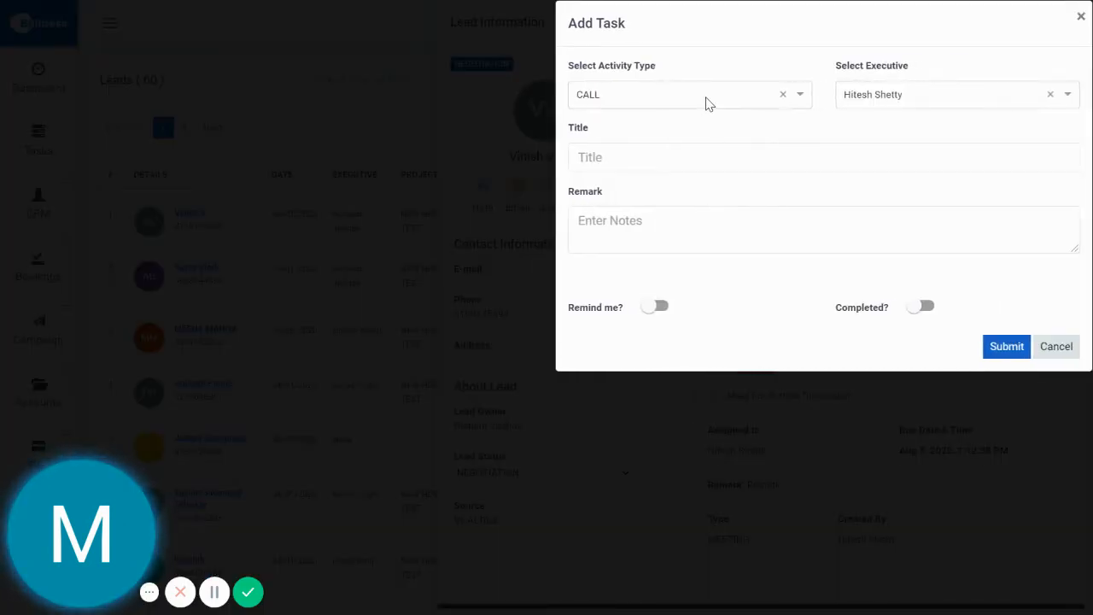
{"action": "left_click", "coordinate": [707, 103]}
{"action": "left_click", "coordinate": [681, 127]}
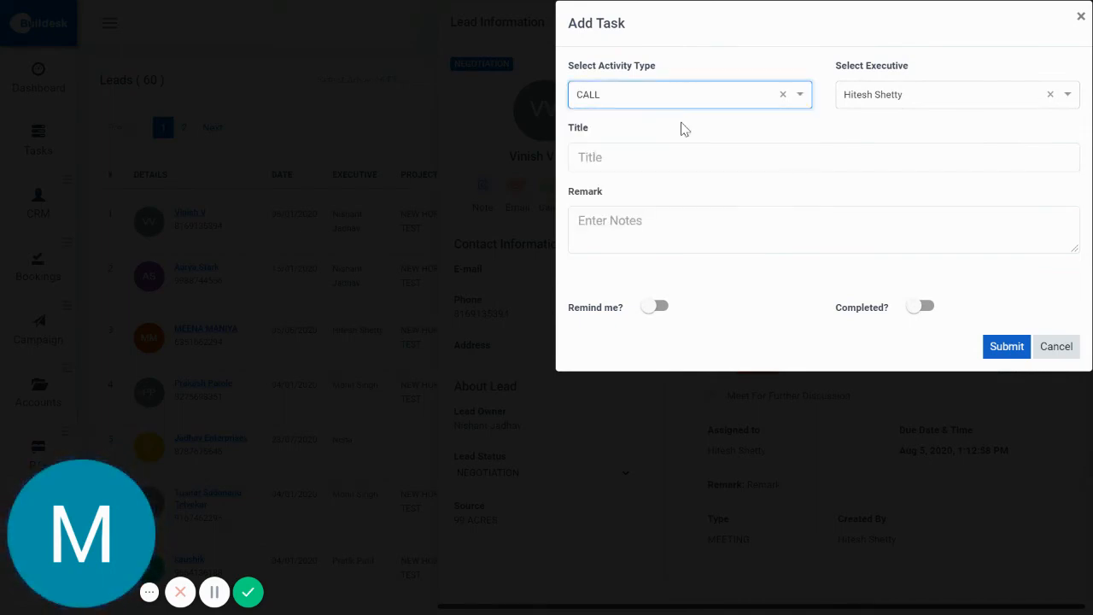
{"action": "left_click", "coordinate": [662, 158]}
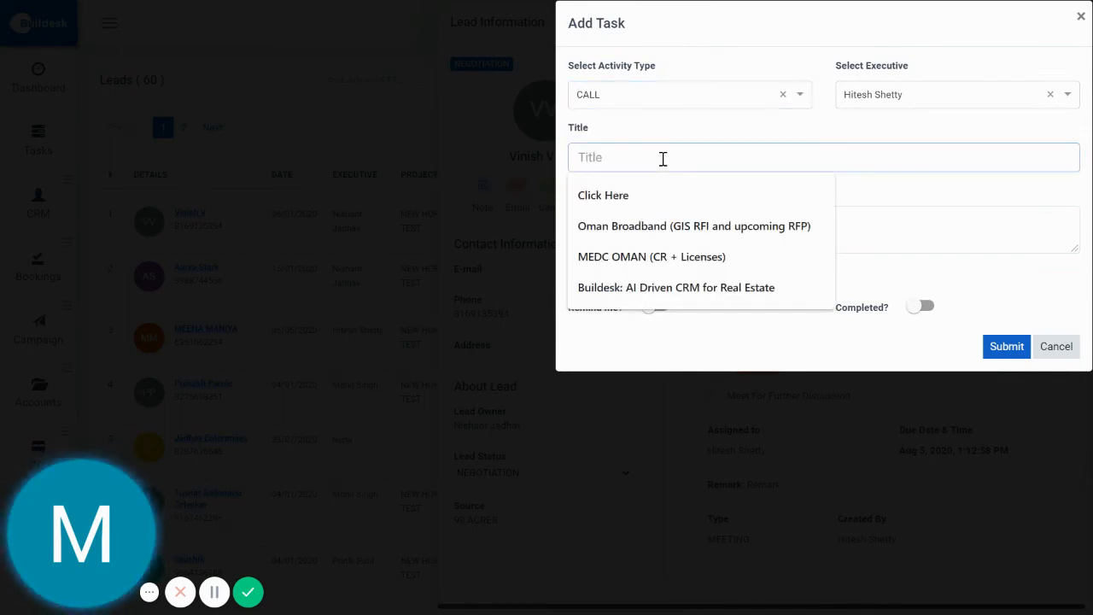
{"action": "type", "text": "Call Update"}
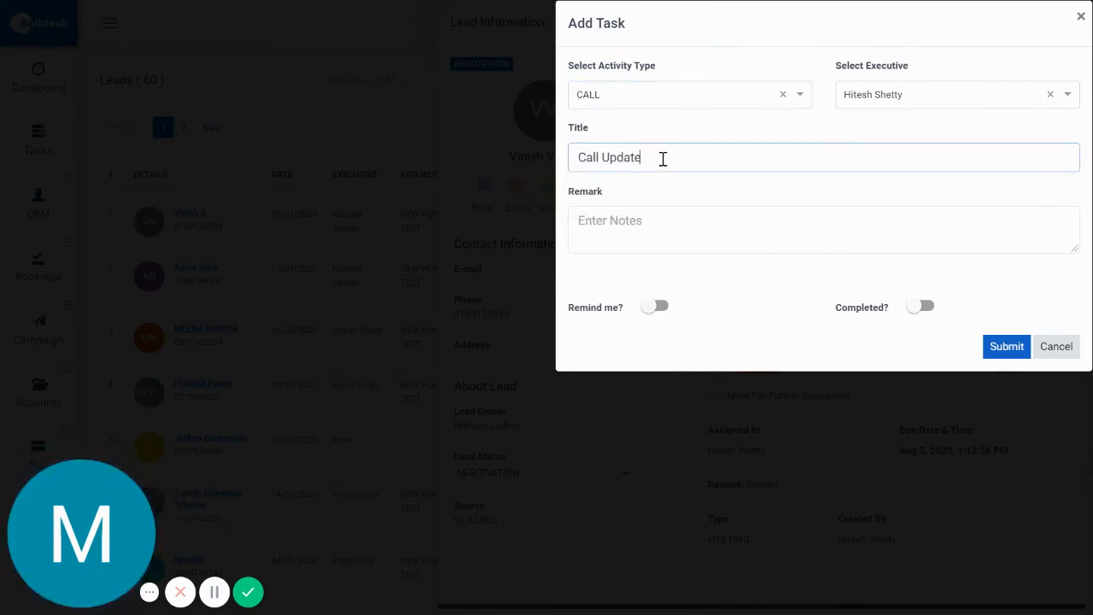
{"action": "key", "text": "Tab"}
{"action": "type", "text": "Lead i"}
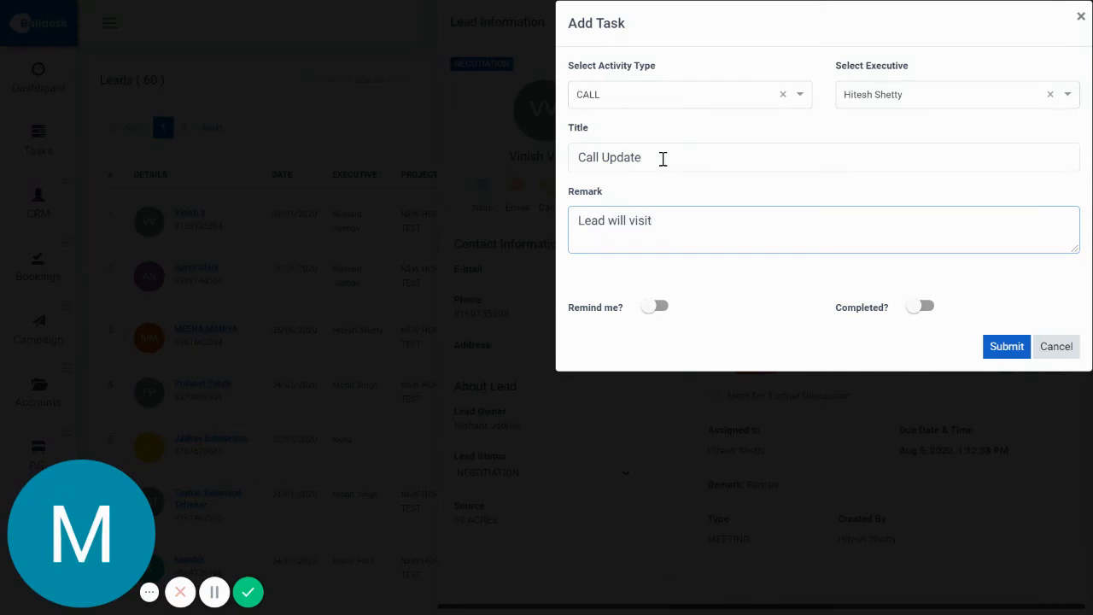
{"action": "key", "text": "BackSpace"}
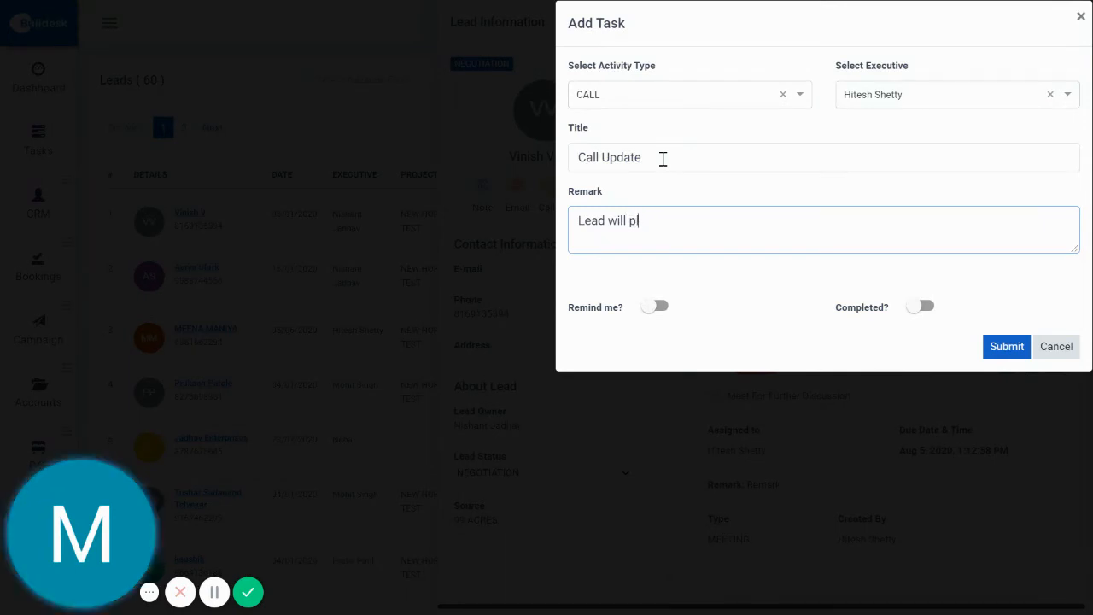
{"action": "type", "text": "lan site visit in next week"}
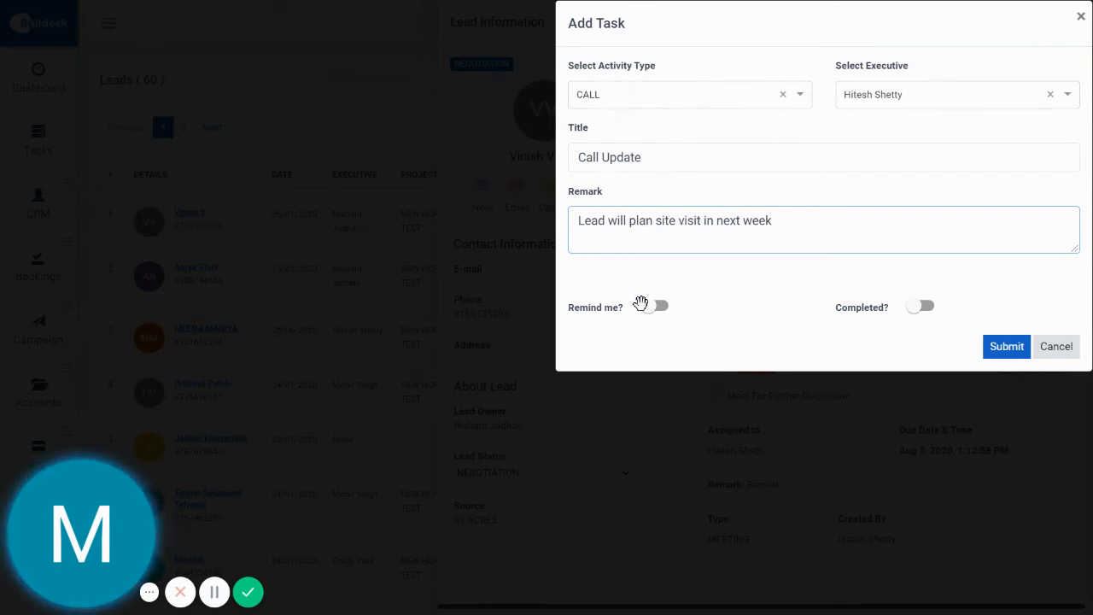
Step: Turn on the task's reminder with the due date Aug 10, 2020, 2:05 PM, and submit the task
{"action": "left_click", "coordinate": [663, 307]}
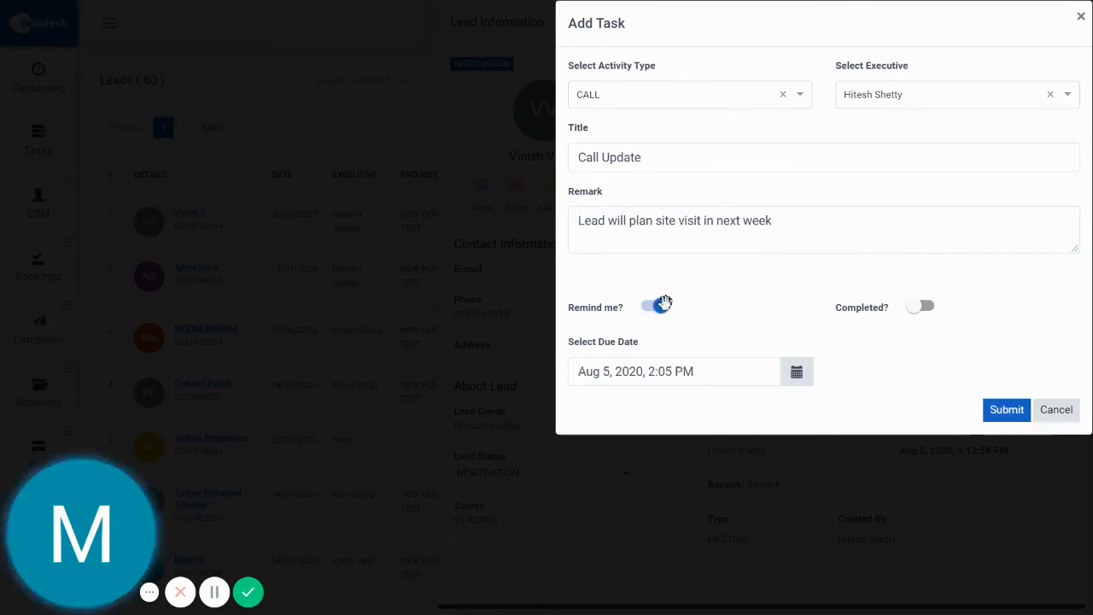
{"action": "left_click", "coordinate": [688, 373]}
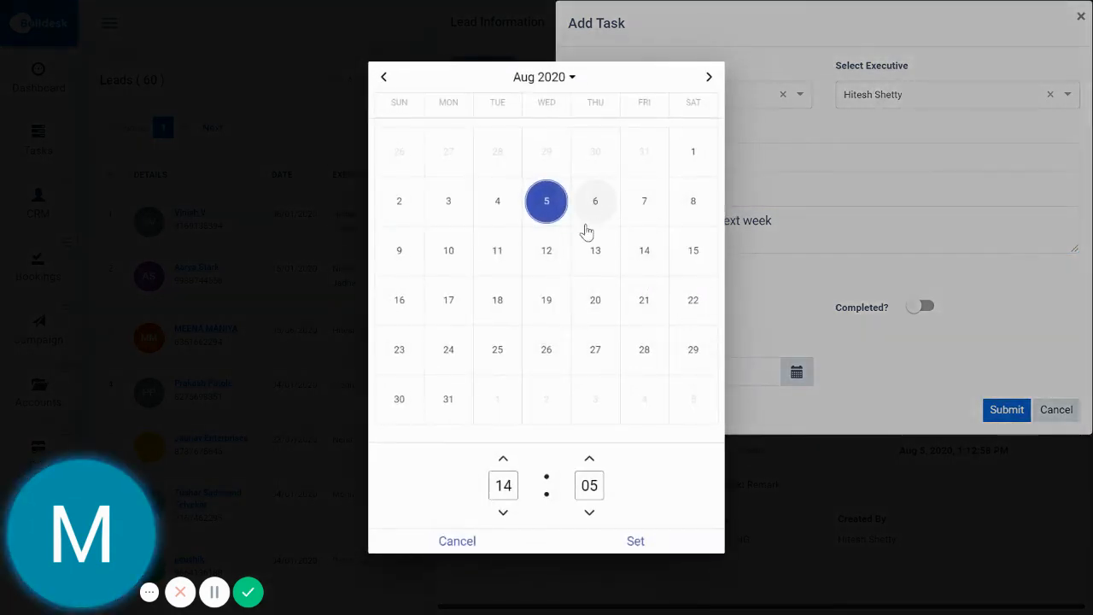
{"action": "left_click", "coordinate": [450, 253]}
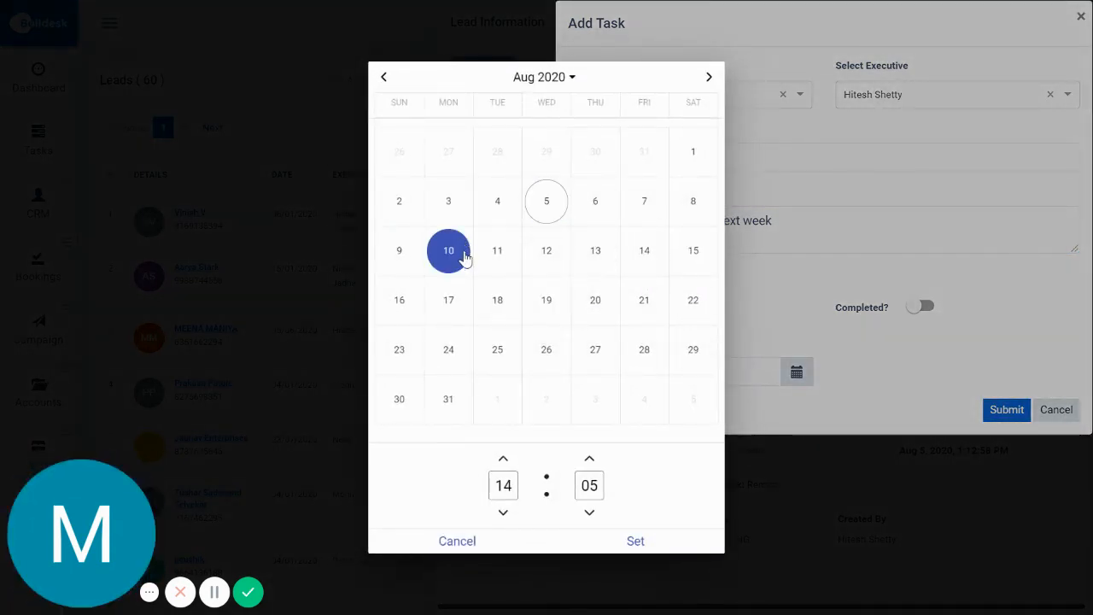
{"action": "left_click", "coordinate": [632, 543]}
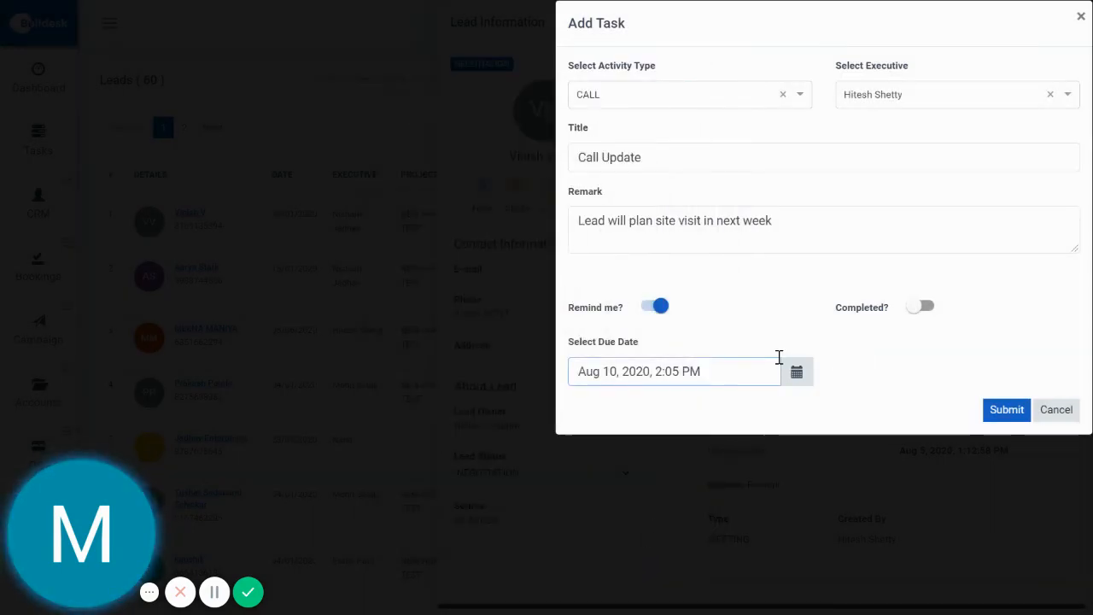
{"action": "left_click", "coordinate": [1001, 412]}
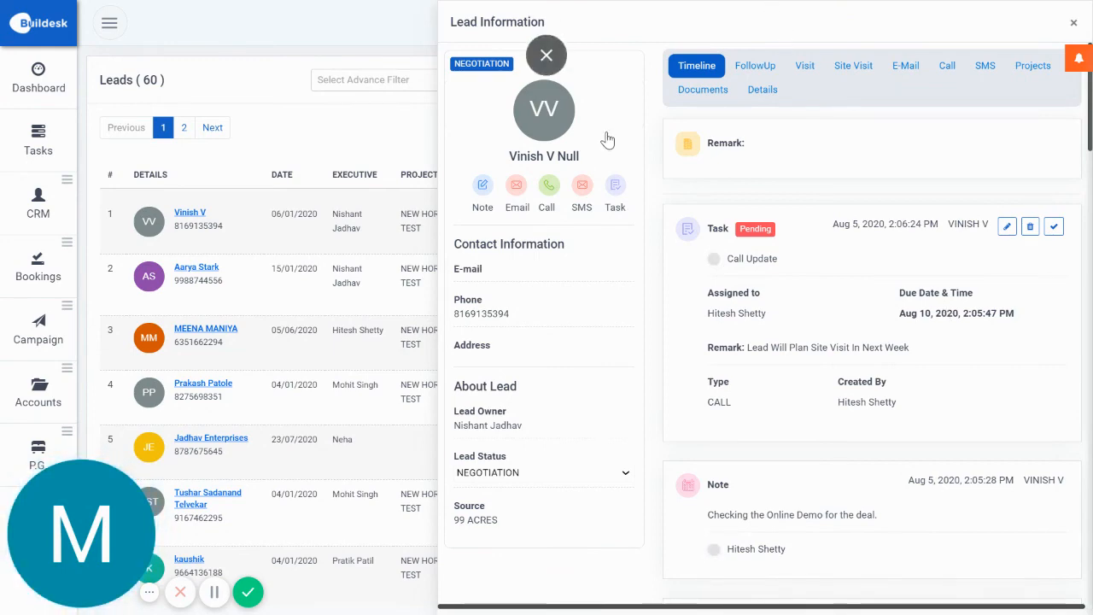
Step: Preview the Balaji Symphony and Holi SMS templates for project ECOPARK ECO WINDS without sending, and view and cancel the Add Task form
{"action": "left_click", "coordinate": [582, 186]}
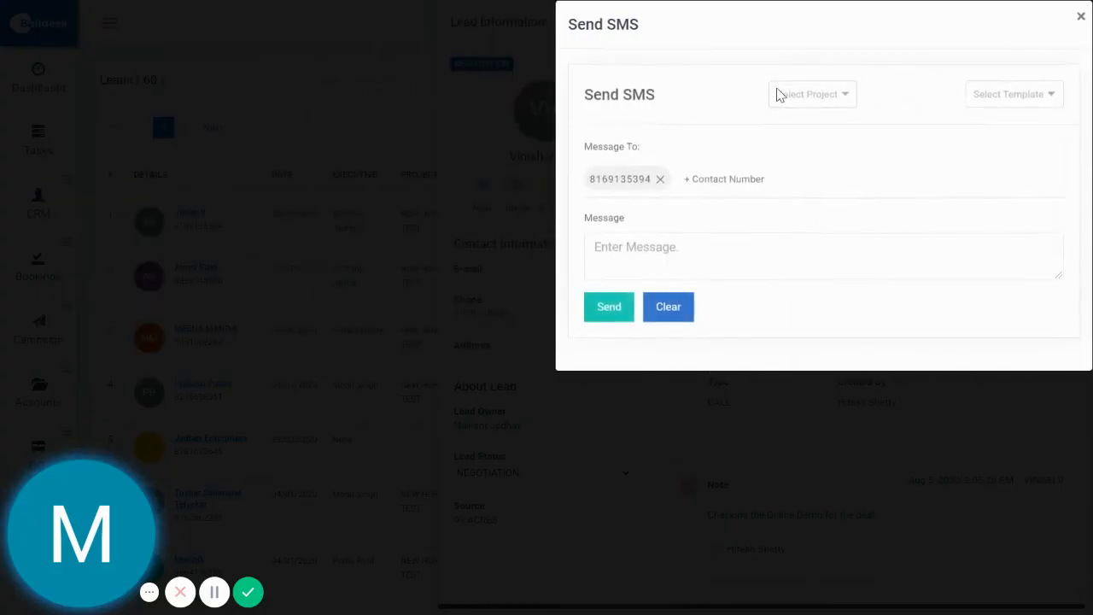
{"action": "left_click", "coordinate": [777, 94]}
{"action": "left_click", "coordinate": [807, 171]}
{"action": "left_click", "coordinate": [1002, 92]}
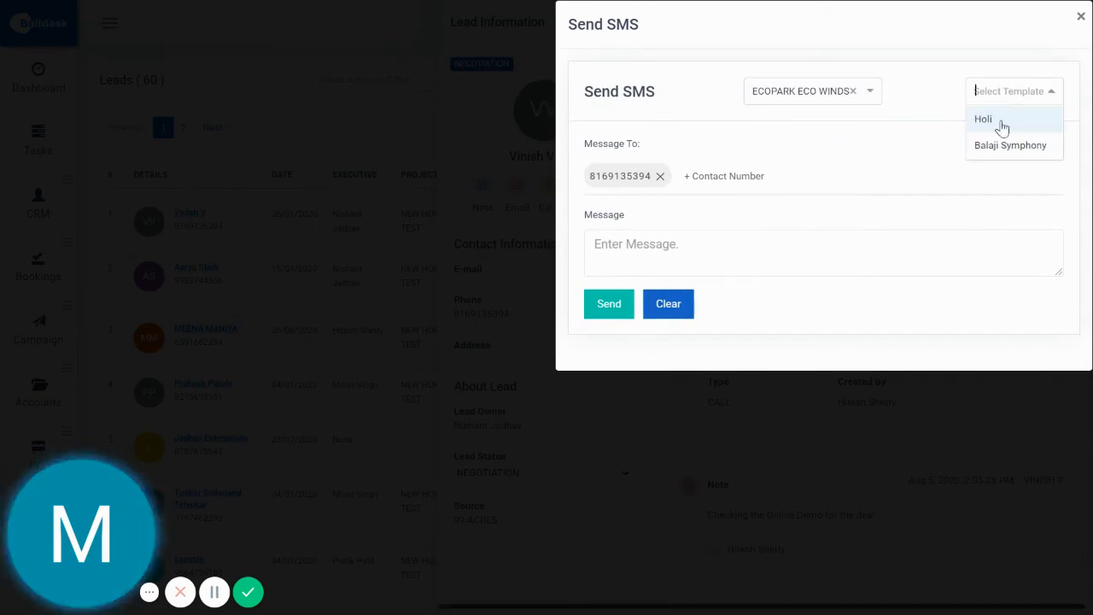
{"action": "left_click", "coordinate": [1012, 145]}
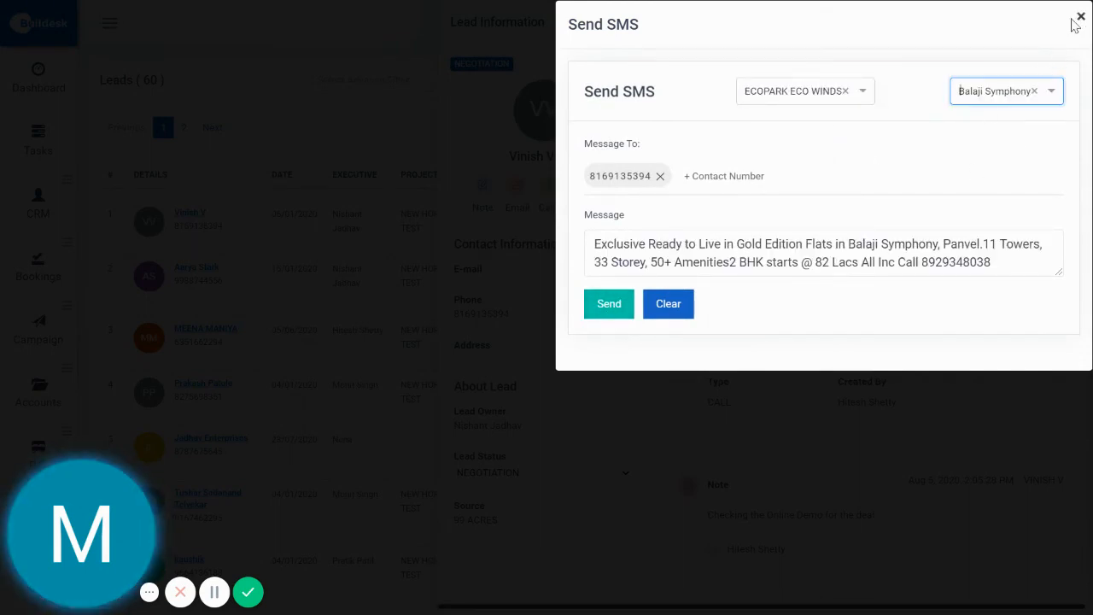
{"action": "left_click", "coordinate": [1022, 91]}
{"action": "left_click", "coordinate": [995, 119]}
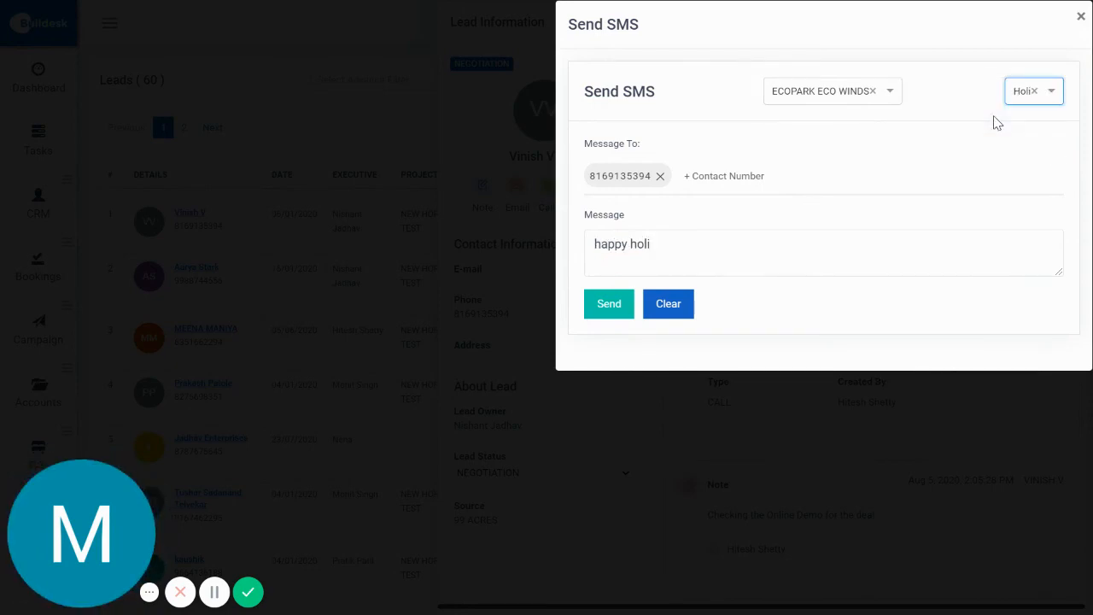
{"action": "left_click", "coordinate": [1080, 15]}
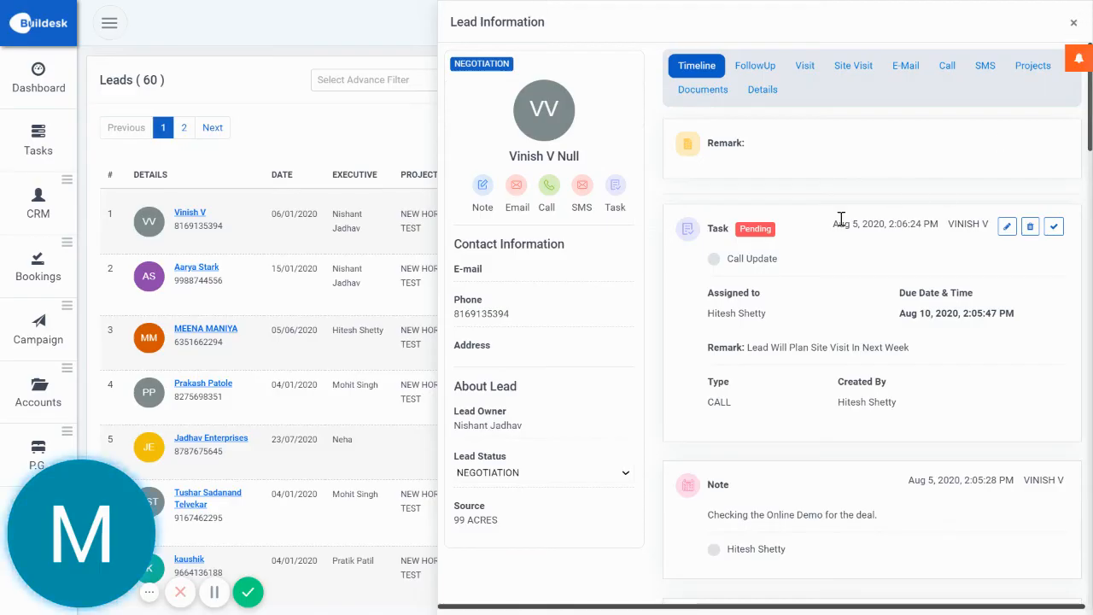
{"action": "left_click", "coordinate": [617, 186]}
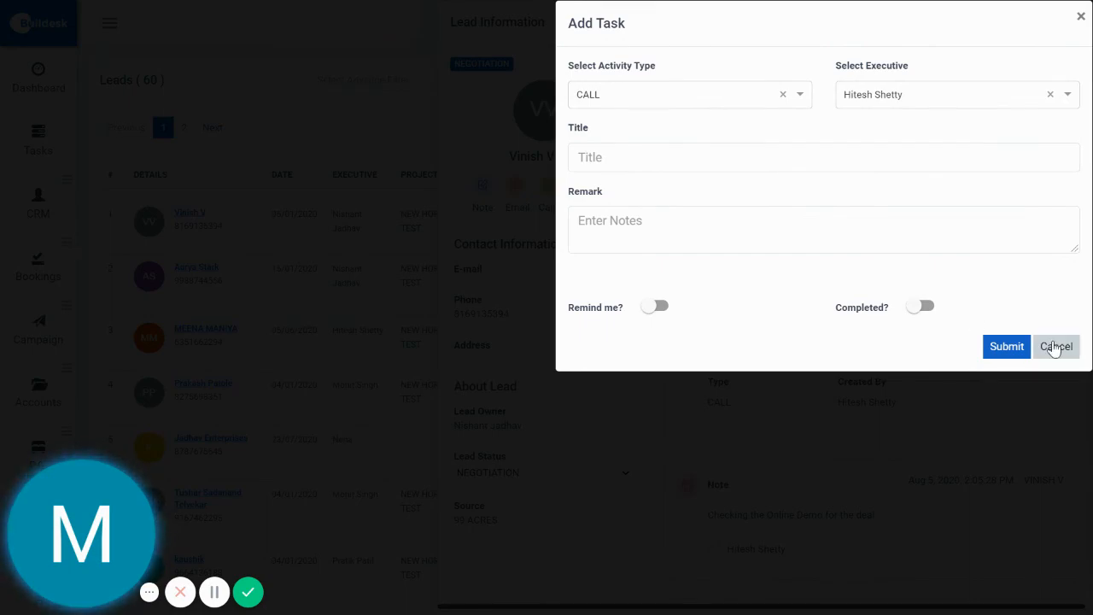
{"action": "left_click", "coordinate": [1043, 345]}
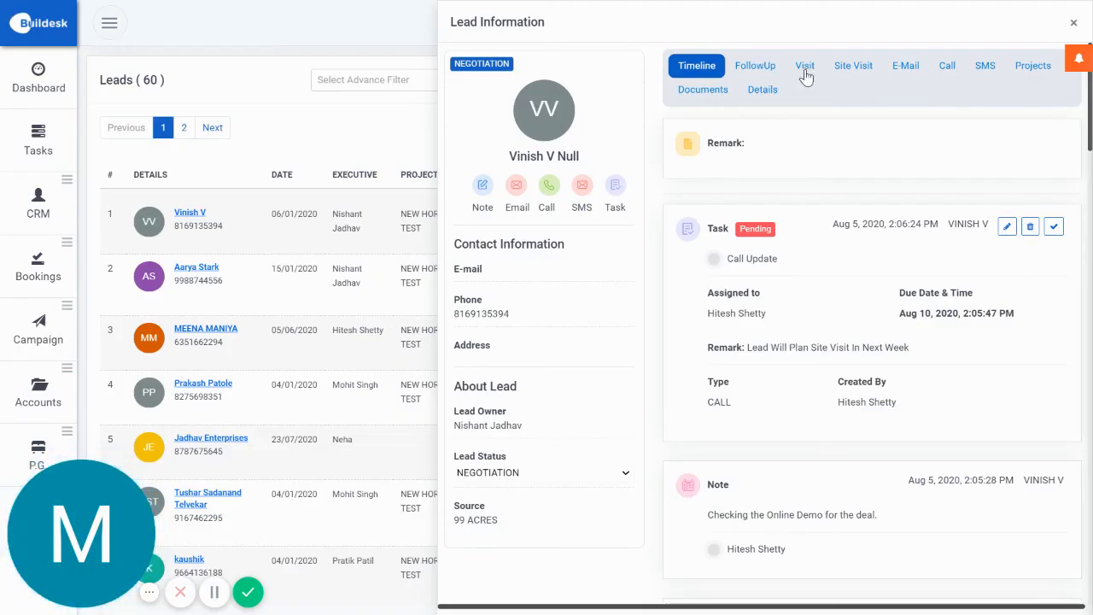
Step: Add CRAVINGCODE HOMES to the lead's interested projects
{"action": "left_click", "coordinate": [1027, 67]}
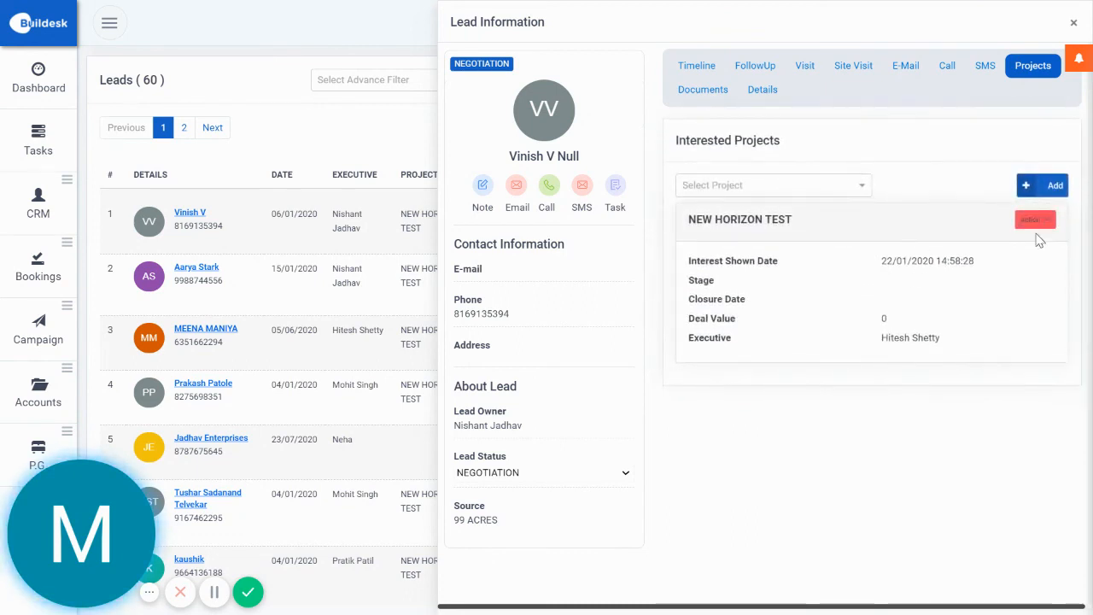
{"action": "left_click", "coordinate": [1042, 186]}
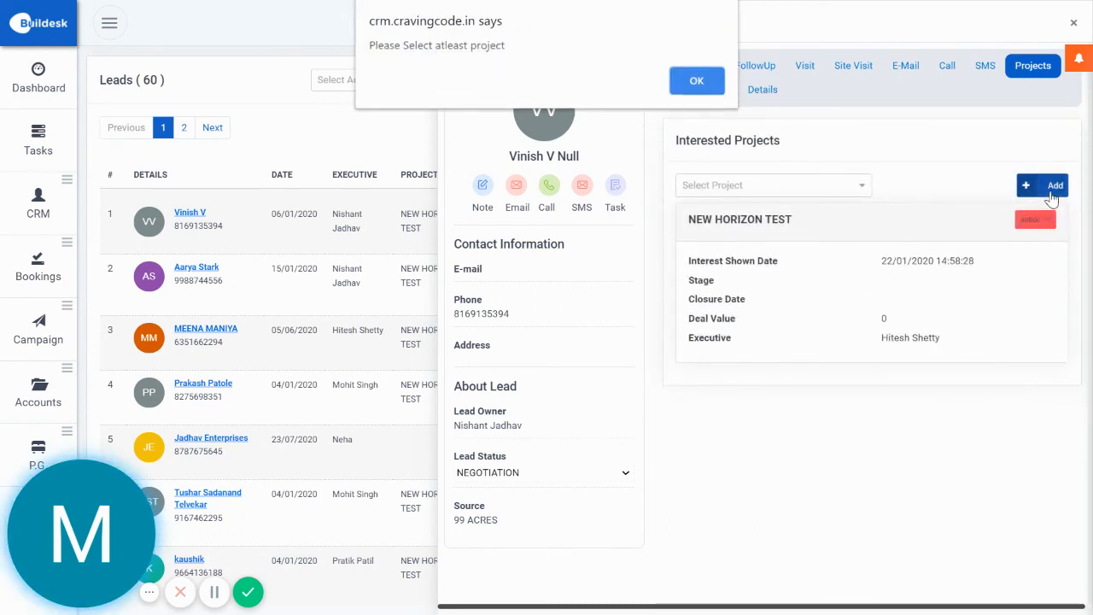
{"action": "left_click", "coordinate": [707, 86]}
{"action": "left_click", "coordinate": [745, 185]}
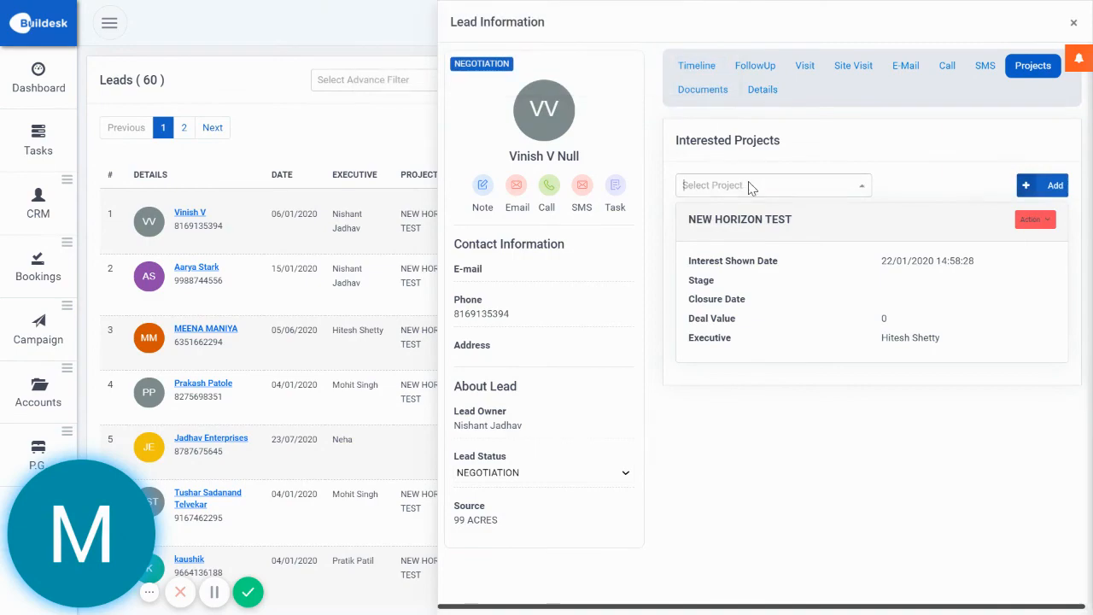
{"action": "left_click", "coordinate": [758, 311]}
{"action": "left_click", "coordinate": [1042, 185]}
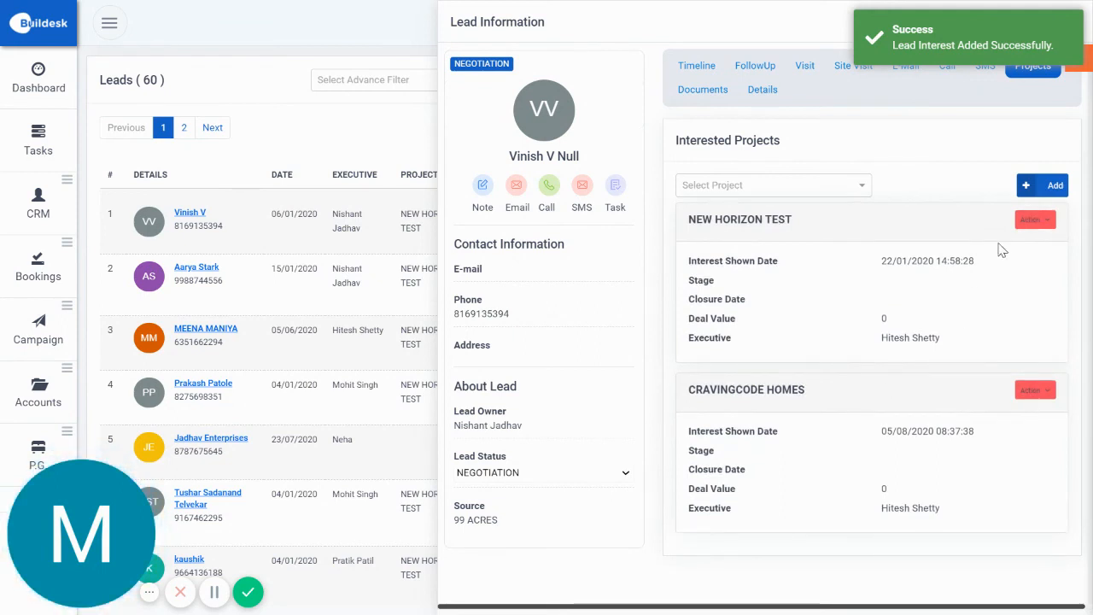
Step: View the available actions for the NEW HORIZON TEST project, and show the lead's follow-ups
{"action": "left_click", "coordinate": [1035, 219]}
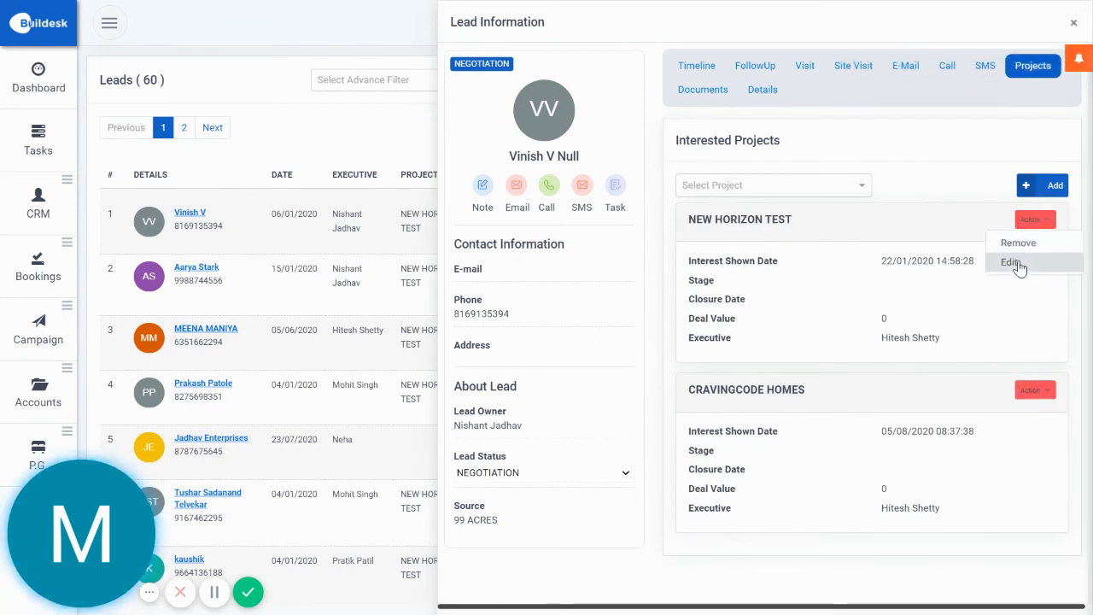
{"action": "left_click", "coordinate": [762, 68]}
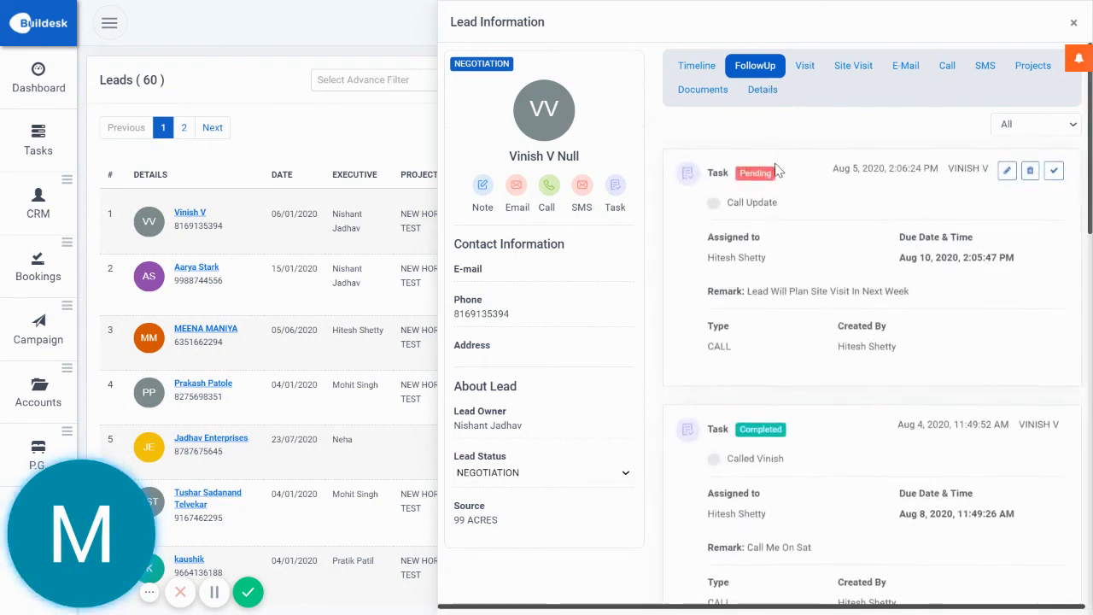
Step: Close the lead information, show the available actions for the first lead in the list, and view that lead on its full page
{"action": "left_click", "coordinate": [1073, 23]}
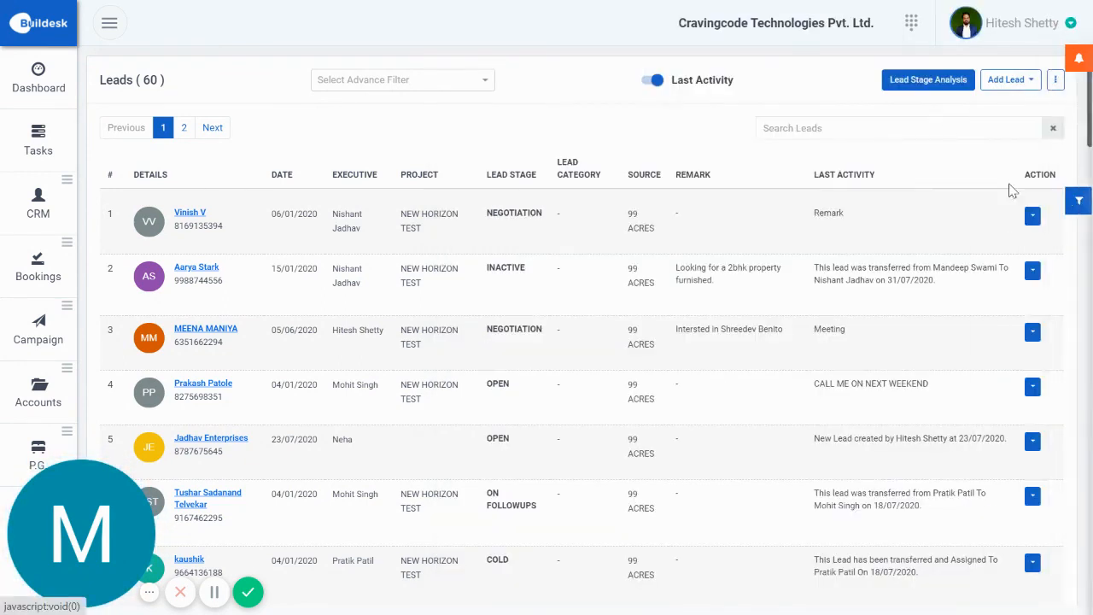
{"action": "left_click", "coordinate": [1033, 216]}
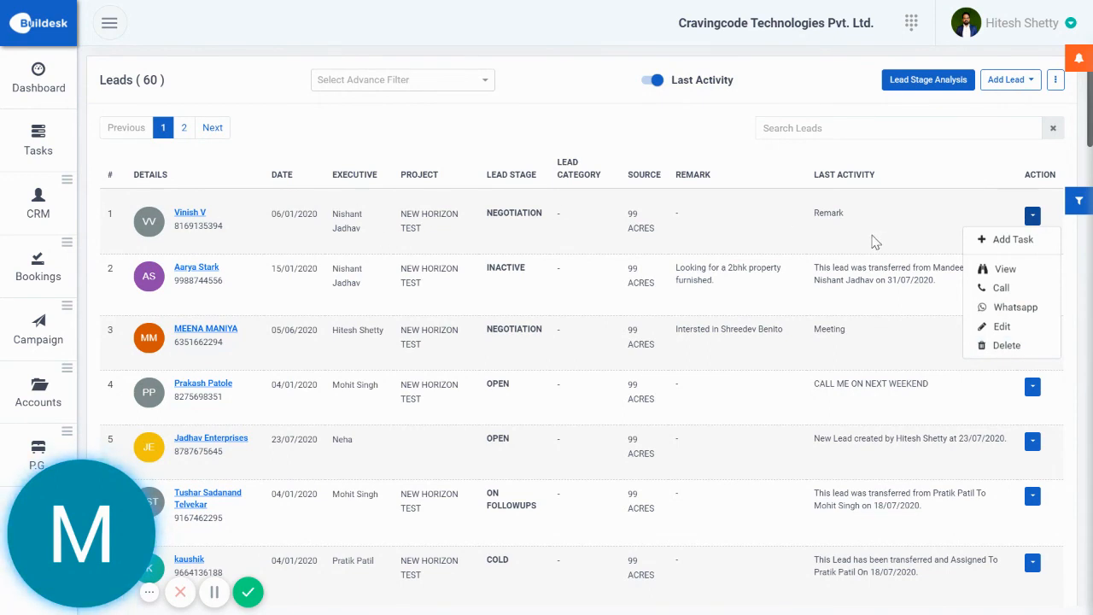
{"action": "left_click", "coordinate": [1030, 218]}
{"action": "left_click", "coordinate": [1030, 218]}
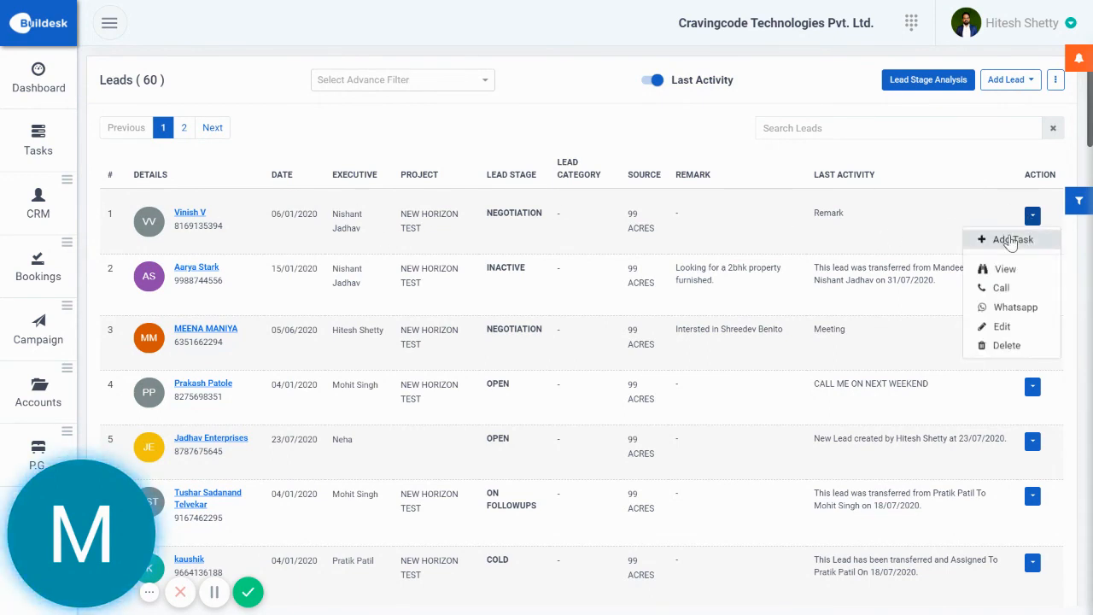
{"action": "left_click", "coordinate": [1004, 268]}
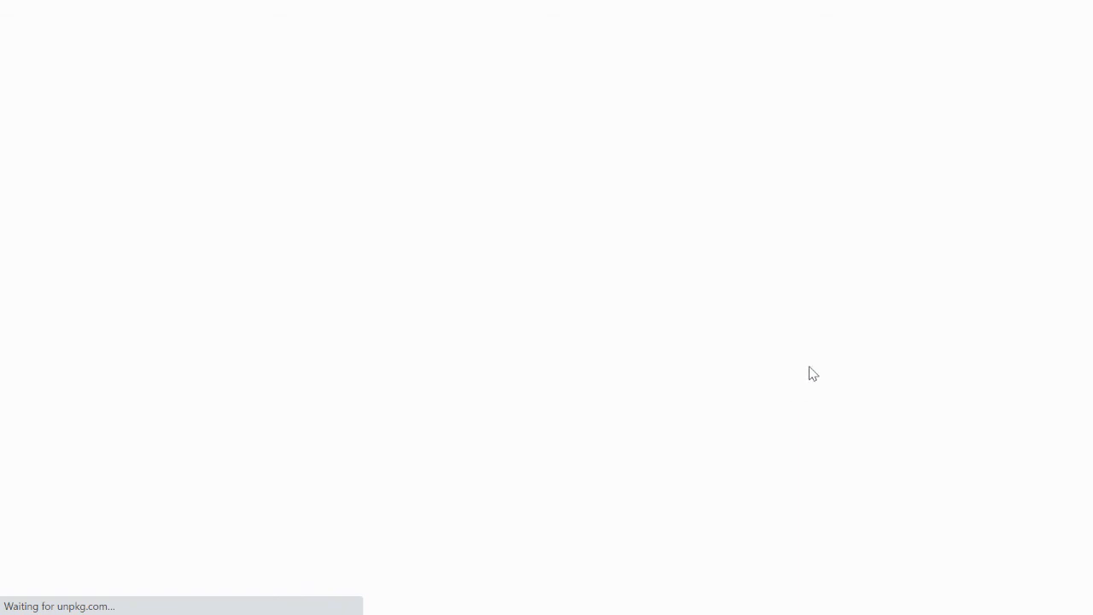
{"action": "key", "text": "alt+Tab"}
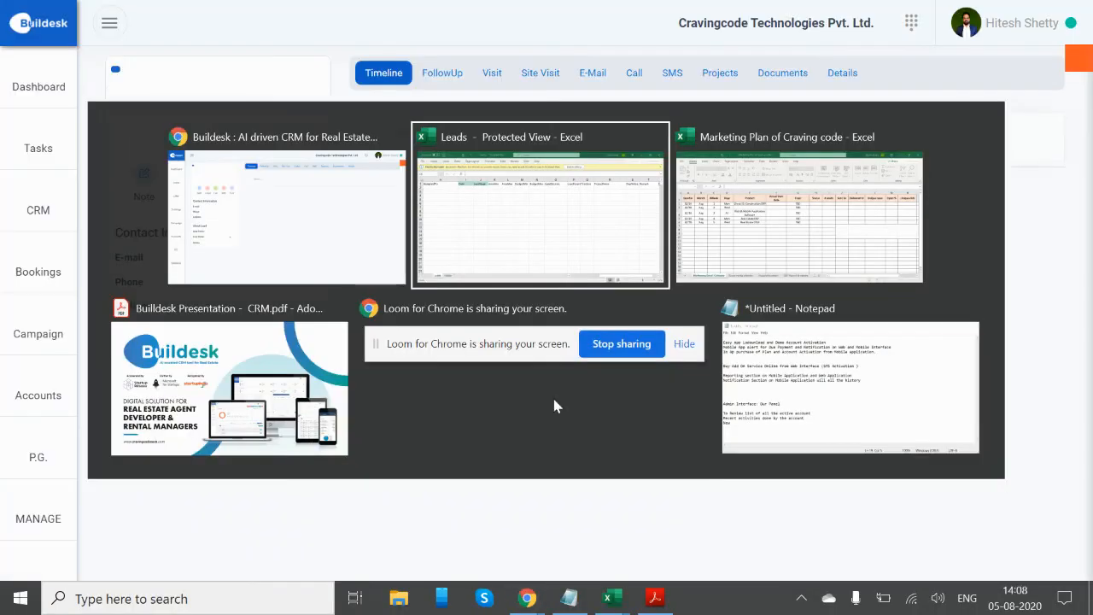
{"action": "key", "text": "alt+Tab"}
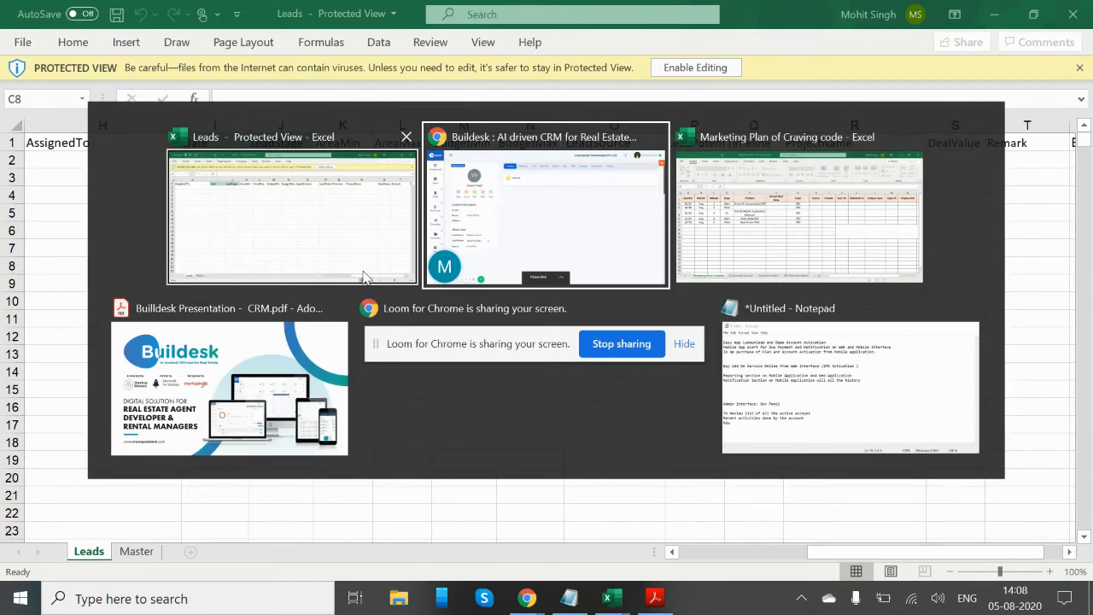
{"action": "key", "text": "Tab"}
{"action": "key", "text": "alt+Tab"}
{"action": "key", "text": "Tab"}
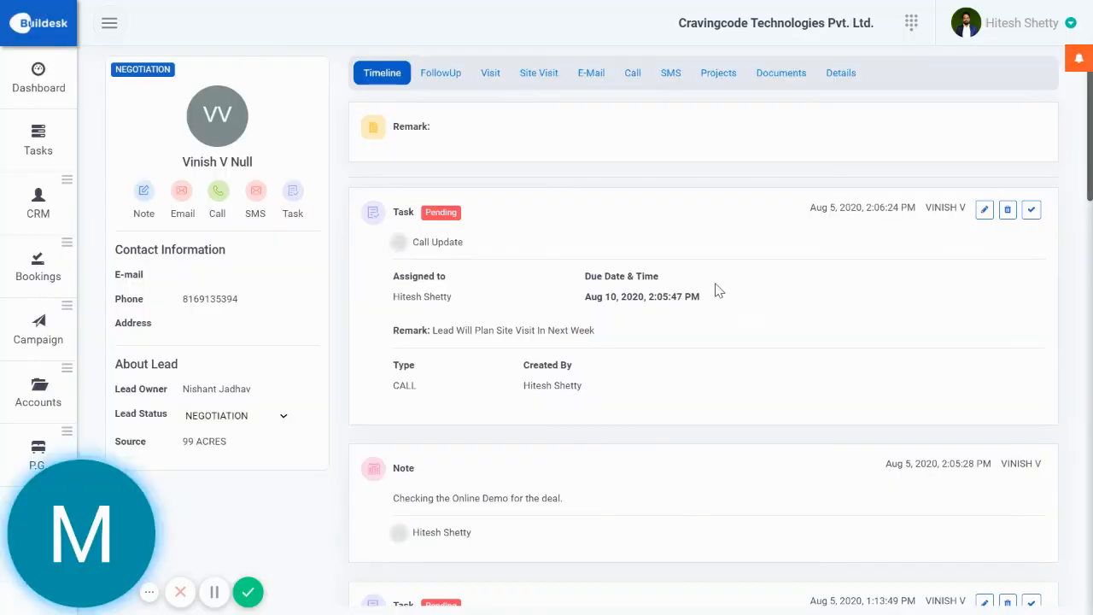
Step: Collapse the side navigation and review the lead's timeline, site visit, e-mail, SMS and interested projects sections
{"action": "left_click", "coordinate": [109, 23]}
{"action": "scroll", "coordinate": [491, 295], "scroll_direction": "down", "scroll_amount": 2}
{"action": "scroll", "coordinate": [475, 309], "scroll_direction": "up", "scroll_amount": 2}
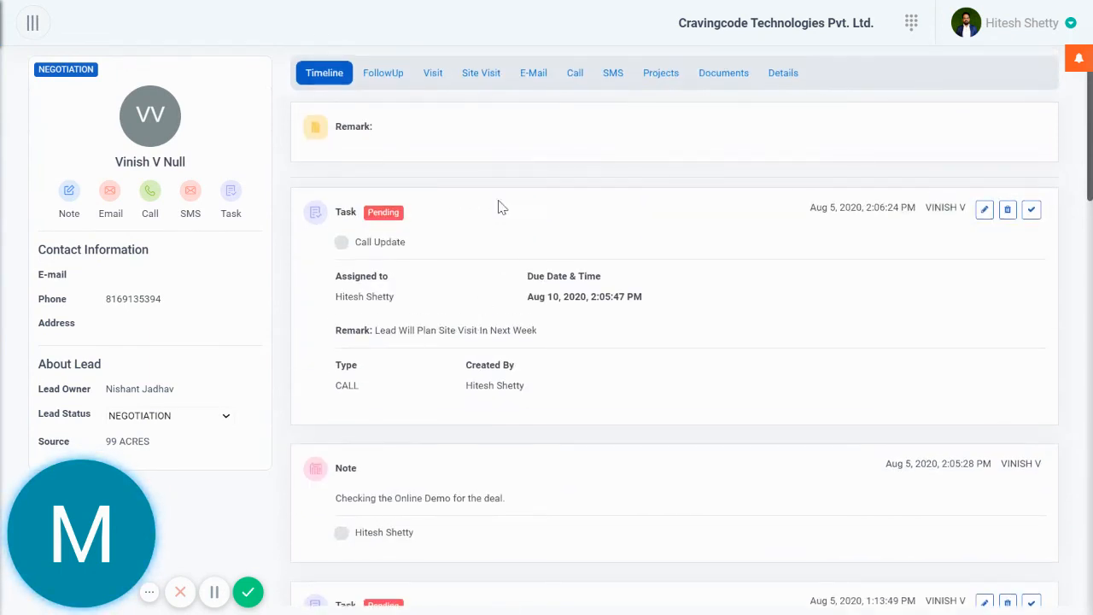
{"action": "left_click", "coordinate": [481, 75]}
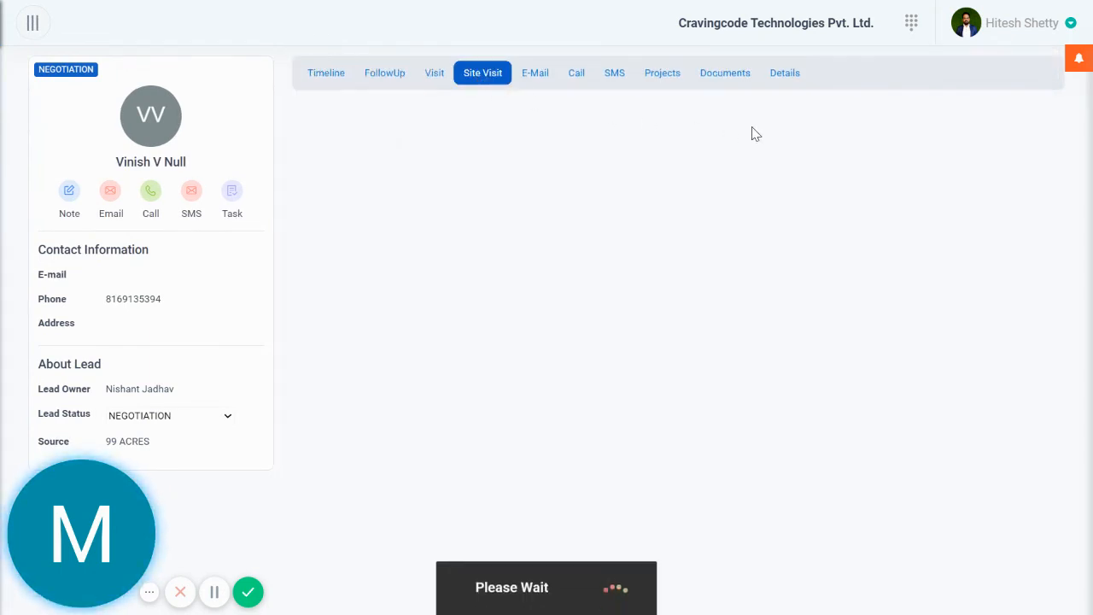
{"action": "left_click", "coordinate": [532, 79]}
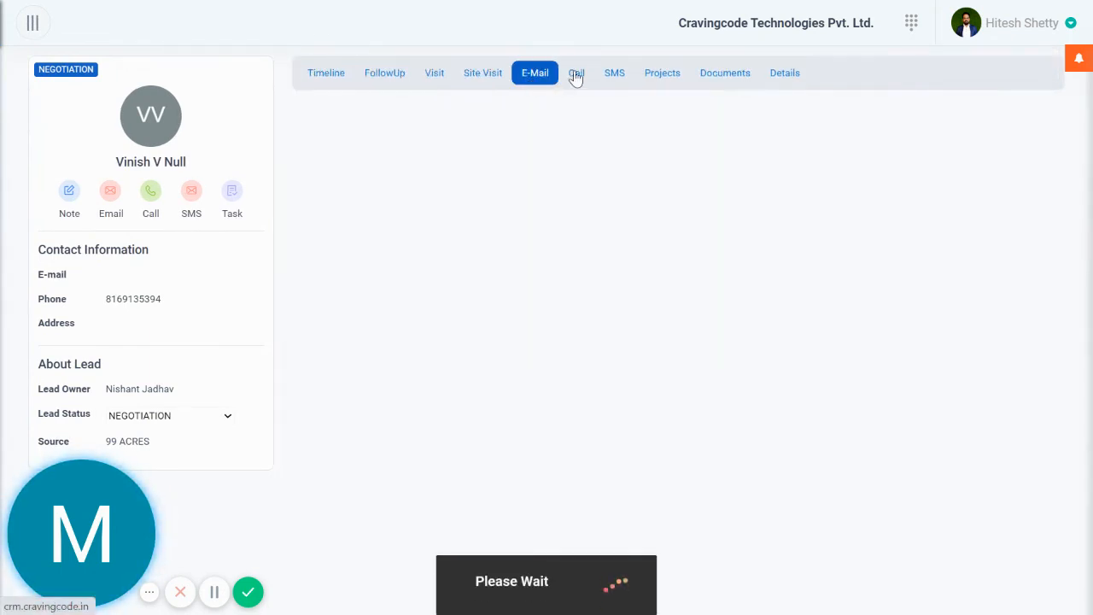
{"action": "left_click", "coordinate": [616, 79]}
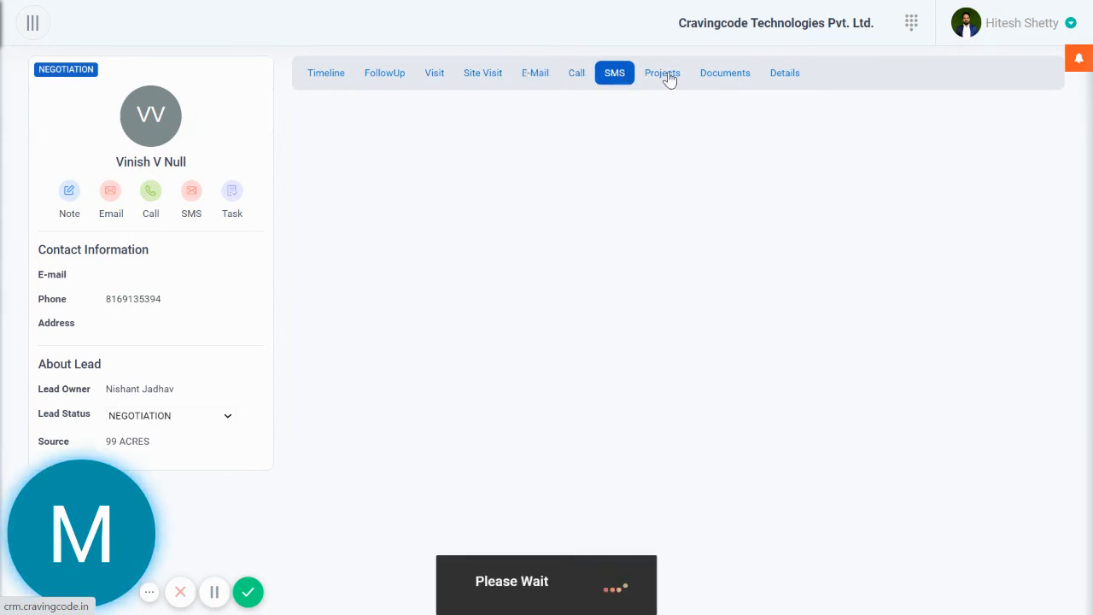
{"action": "left_click", "coordinate": [664, 77]}
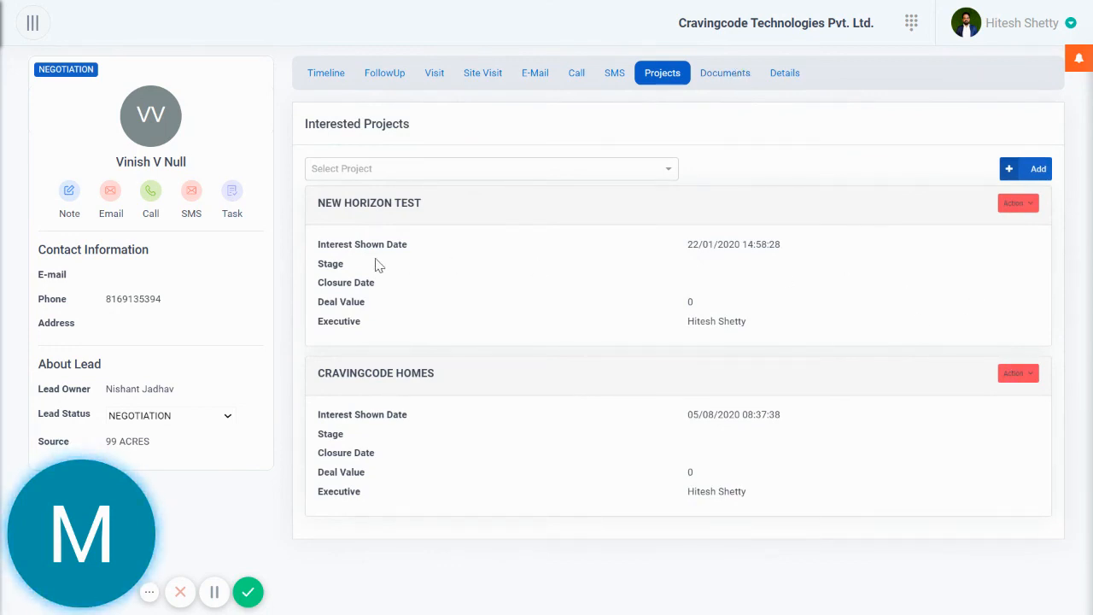
Step: Restore the side navigation, return to the CRM leads list, and look over its lead stage analysis and entries
{"action": "left_click", "coordinate": [33, 23]}
{"action": "mouse_move", "coordinate": [38, 203]}
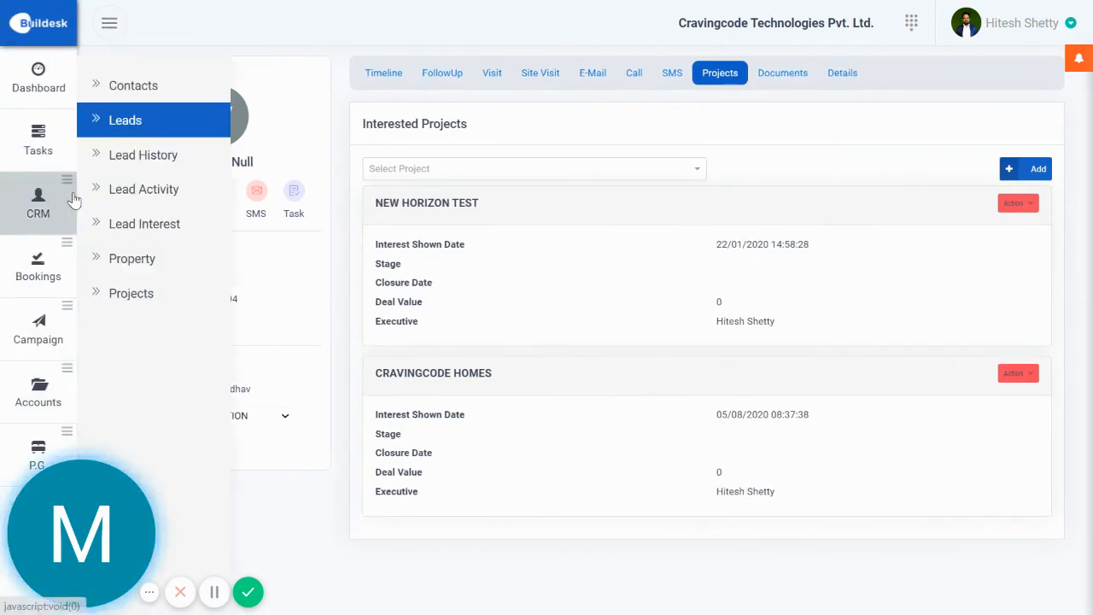
{"action": "left_click", "coordinate": [125, 121]}
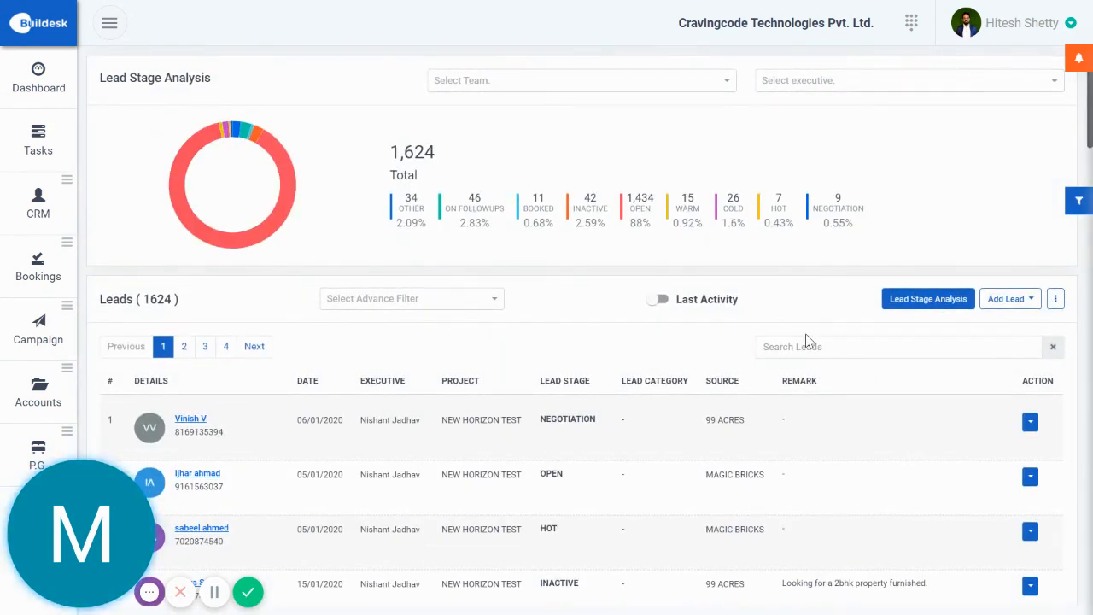
{"action": "scroll", "coordinate": [806, 340], "scroll_direction": "down", "scroll_amount": 2}
{"action": "scroll", "coordinate": [807, 340], "scroll_direction": "up", "scroll_amount": 2}
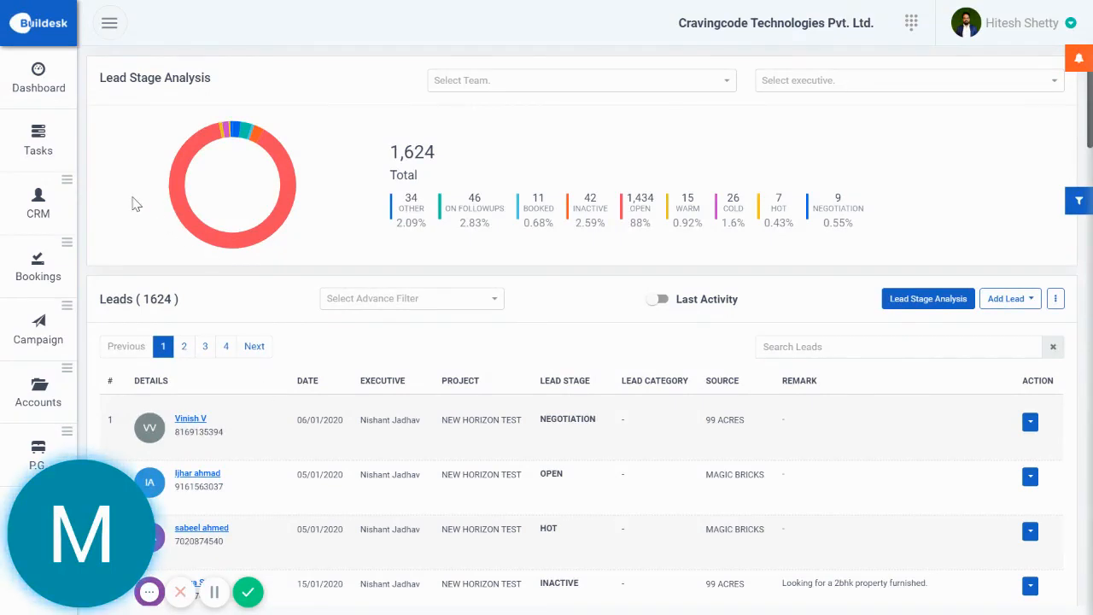
Step: Go to the Lead History page of the CRM section
{"action": "mouse_move", "coordinate": [59, 200]}
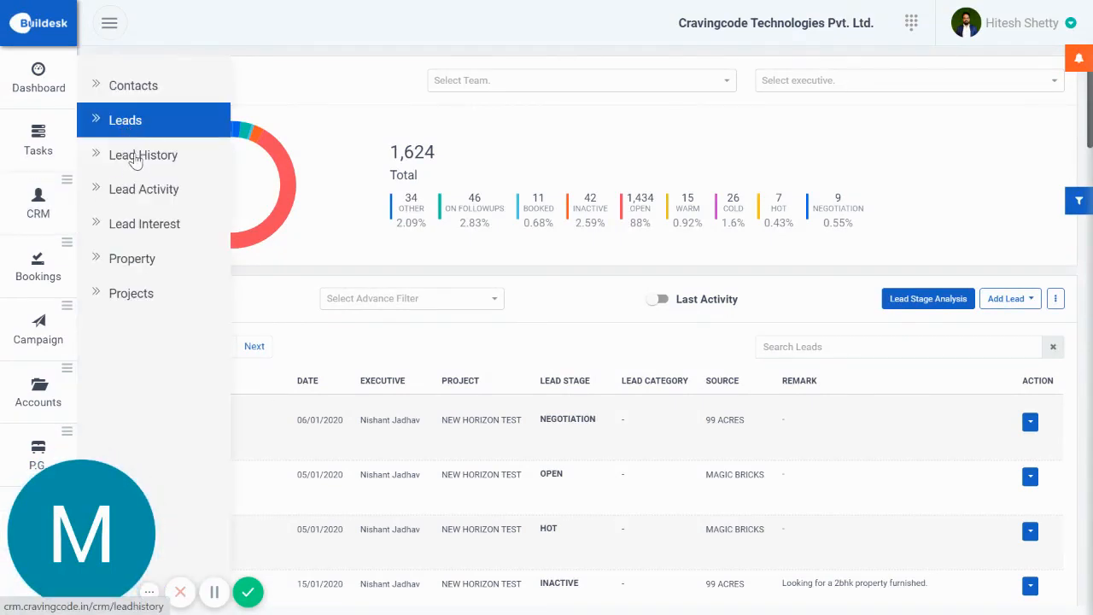